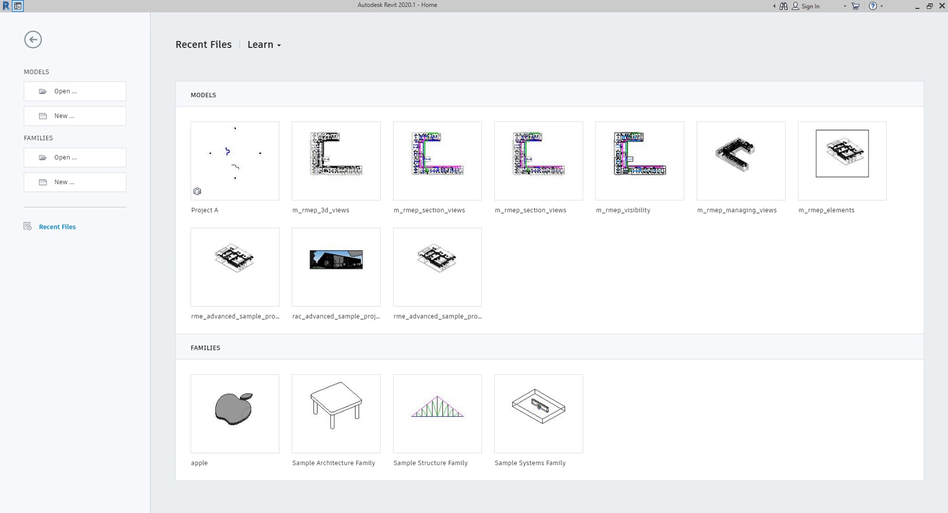
Step: Open m_rmep_discipline_settings.rvt from the Defining Discipline Settings folder and widen the Project Browser to show the full view names
click(81, 94)
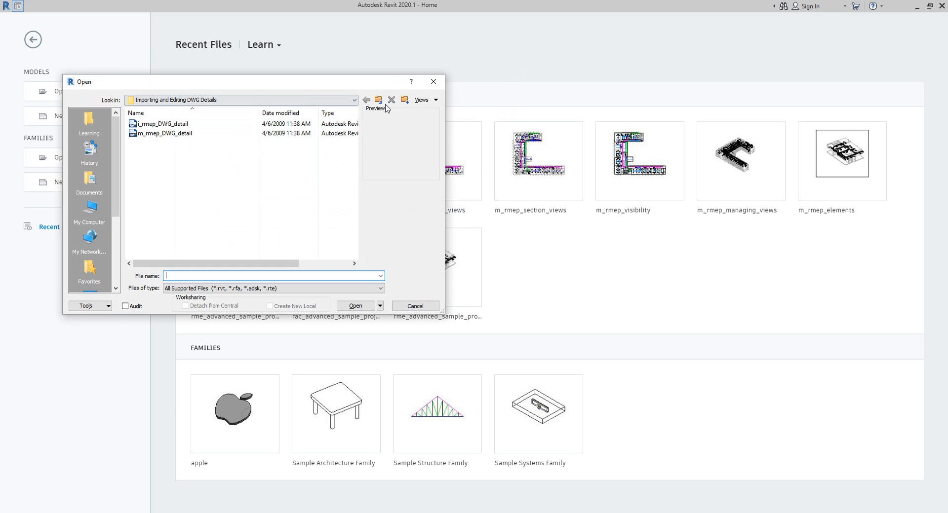
click(379, 101)
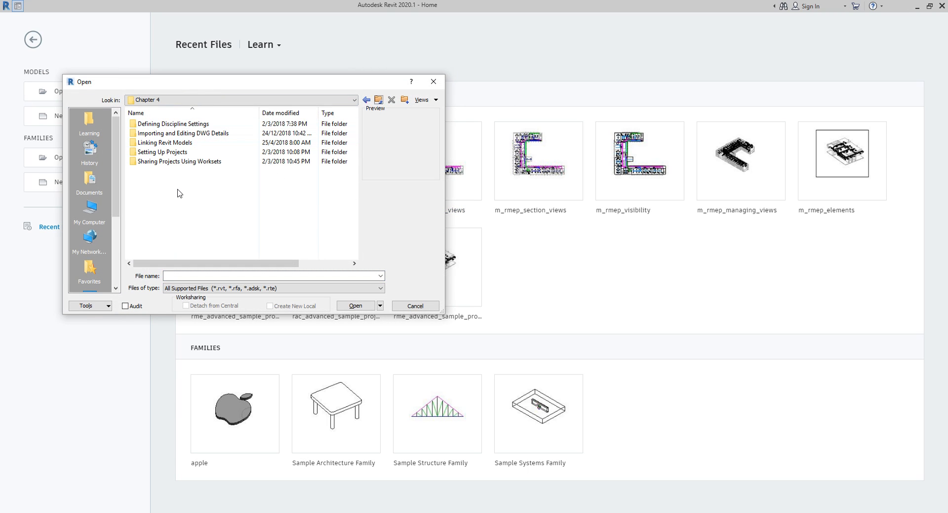
double_click(168, 124)
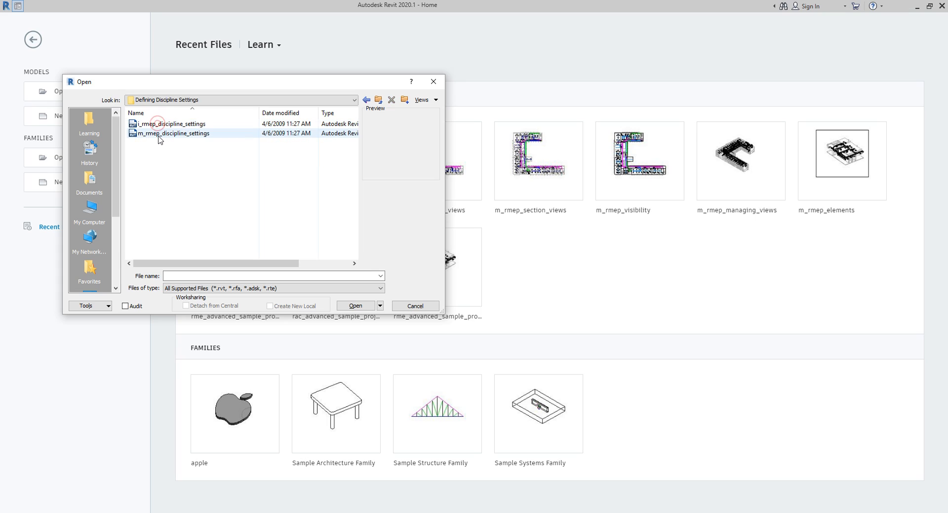
click(159, 134)
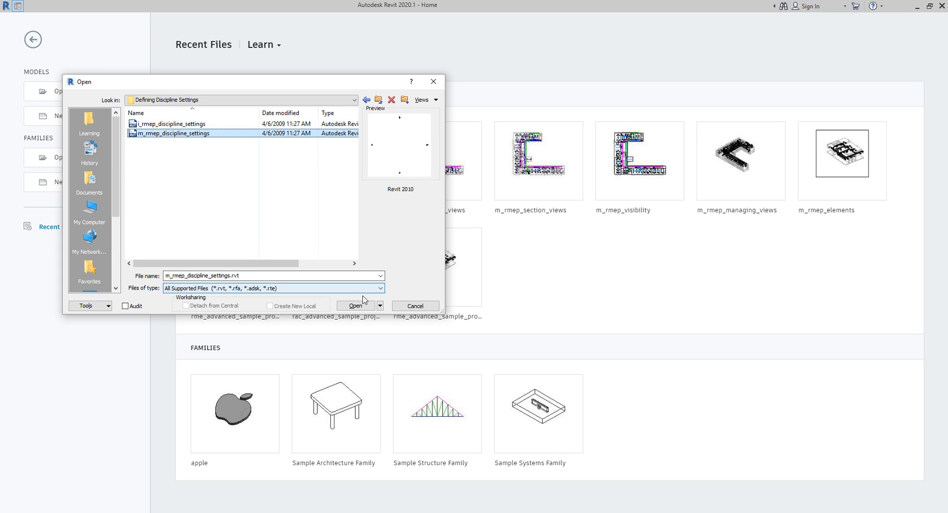
key(ctrl)
key(ctrl)
key(ctrl)
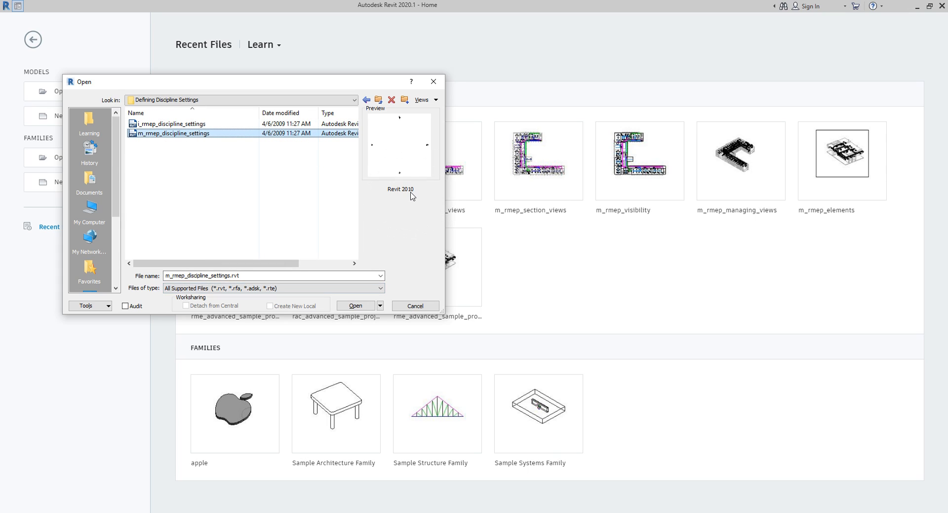
click(356, 306)
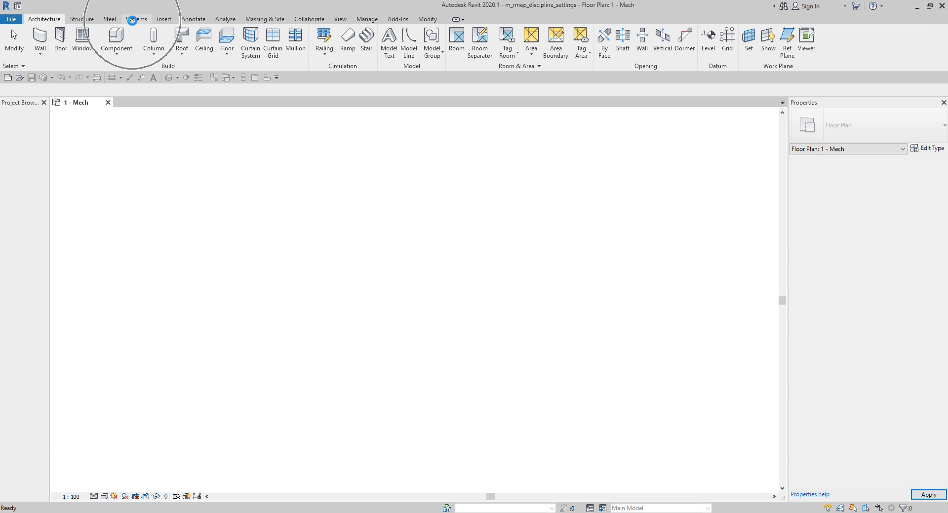
click(135, 19)
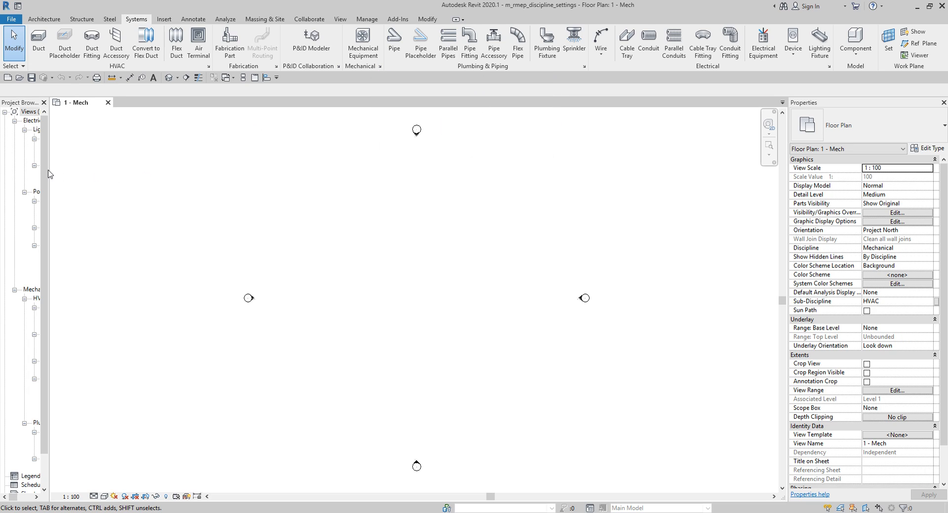
drag(50, 167, 171, 190)
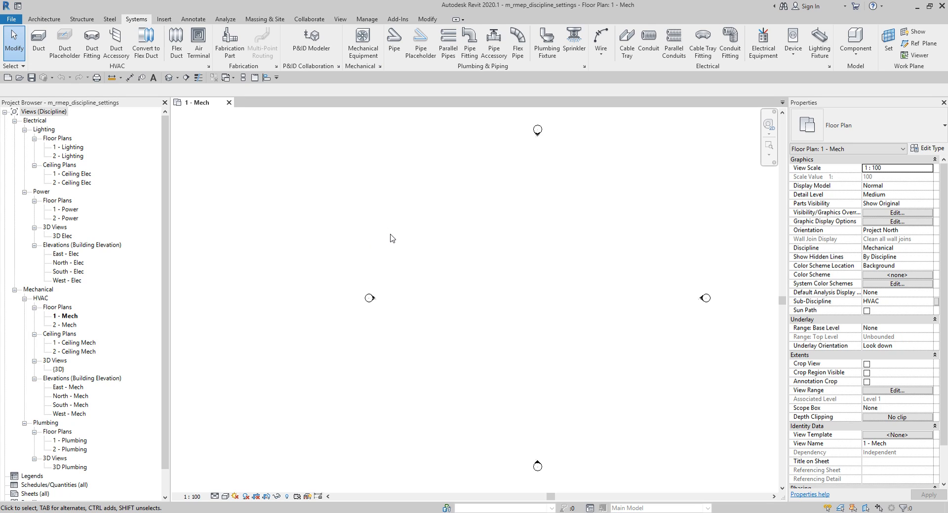
Step: Examine the US Metric templates offered for a new project, including Systems-Default_Metric, and leave without creating a project
click(7, 78)
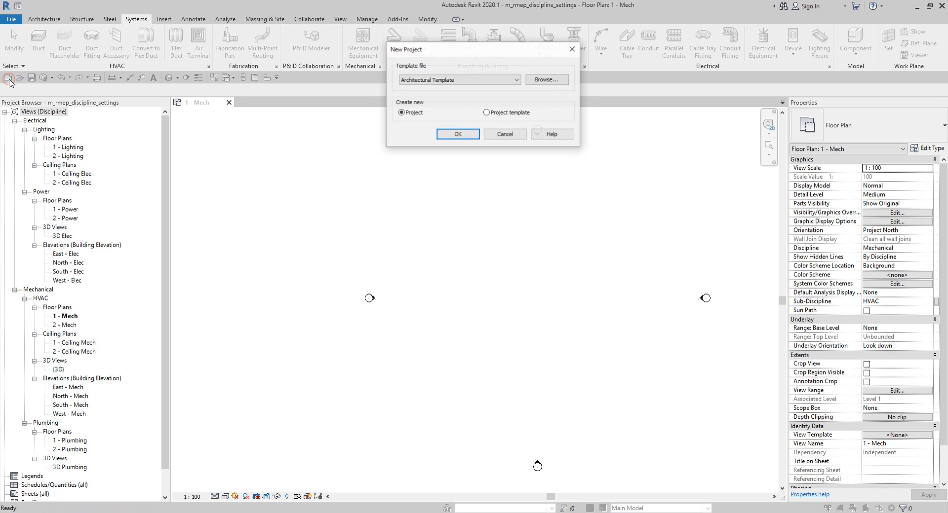
click(438, 80)
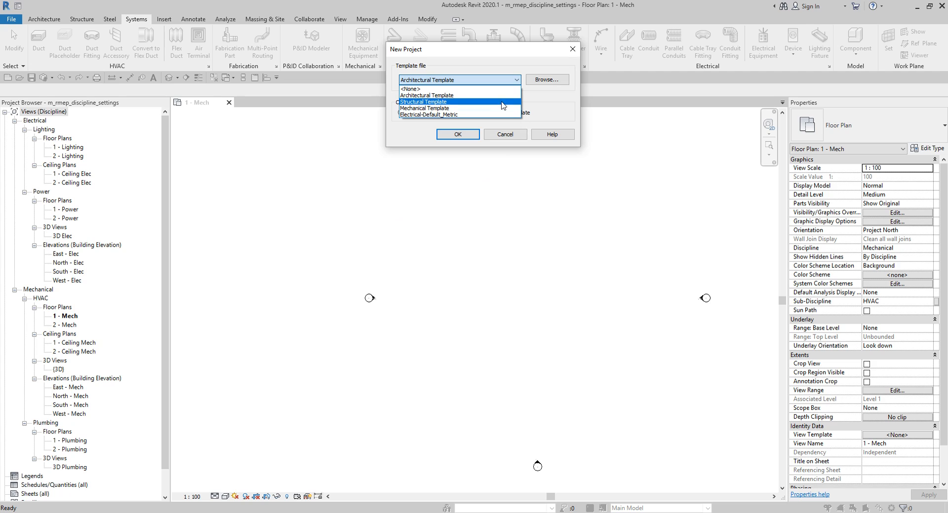
click(543, 83)
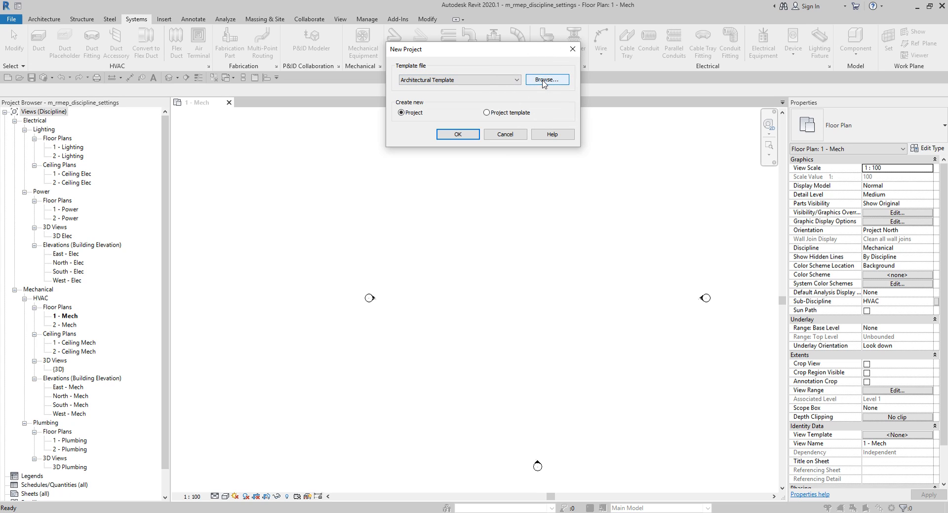
click(543, 82)
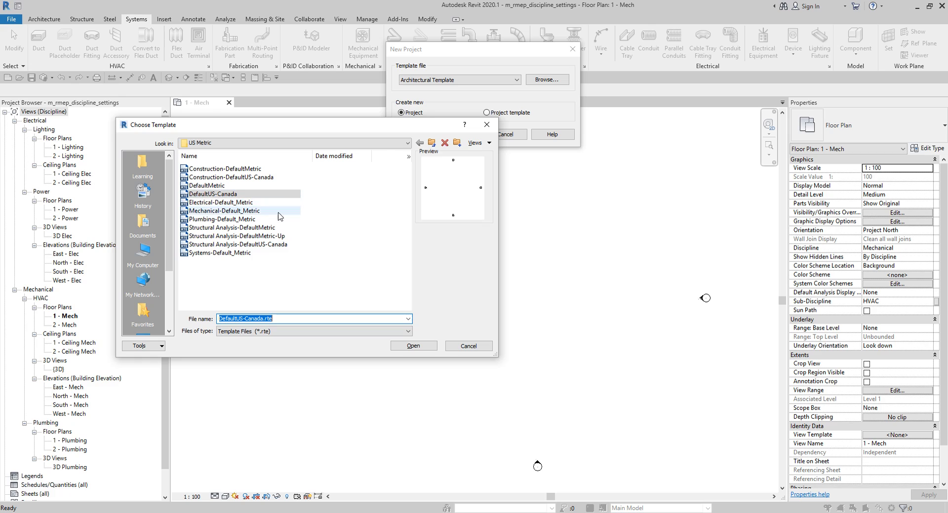
click(221, 253)
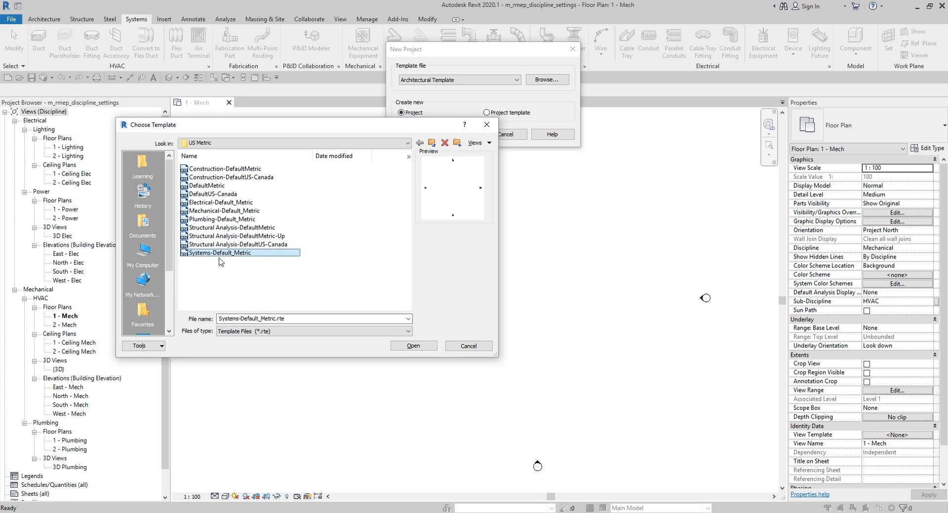
click(487, 125)
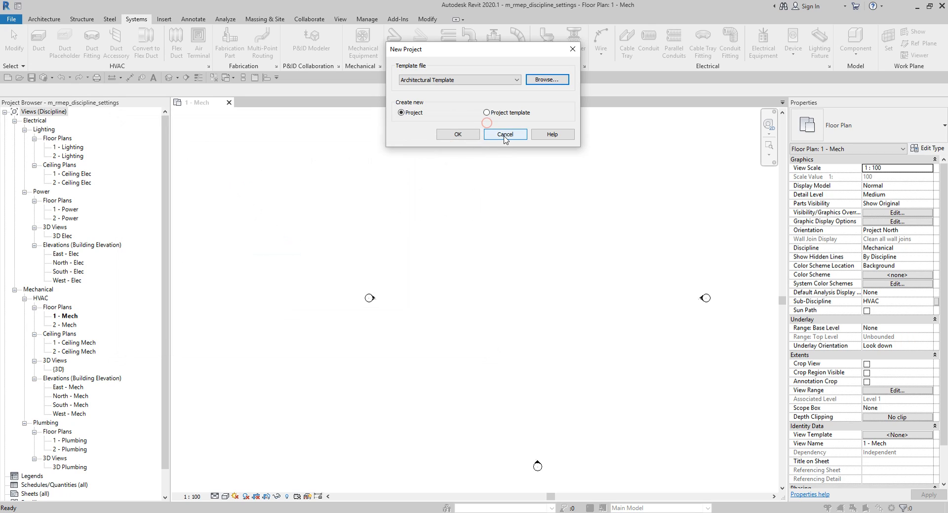
click(505, 134)
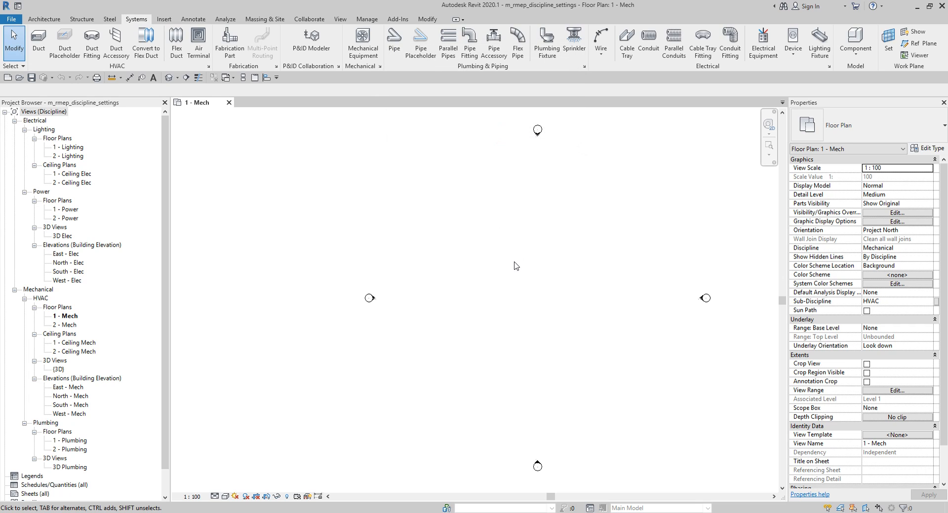
Step: Bring up Mechanical Settings over the drawing area and review the duct categories from Angles and Conversion through the duct shapes to Calculation
click(379, 67)
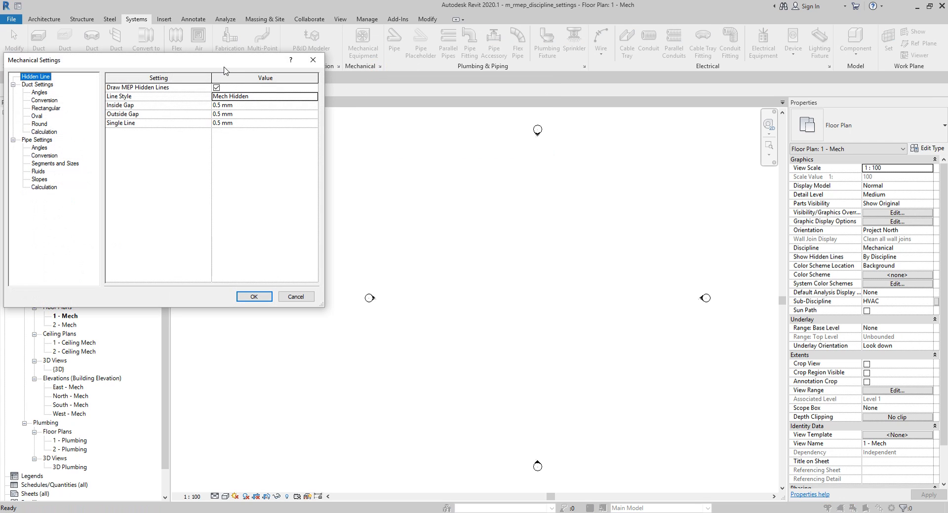
drag(227, 62, 583, 156)
drag(409, 155, 370, 119)
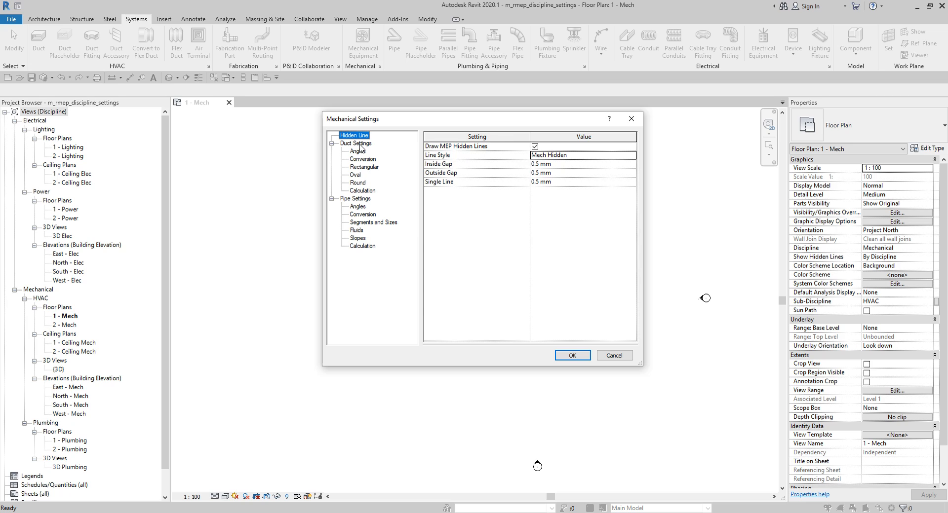
click(357, 144)
click(358, 152)
click(362, 159)
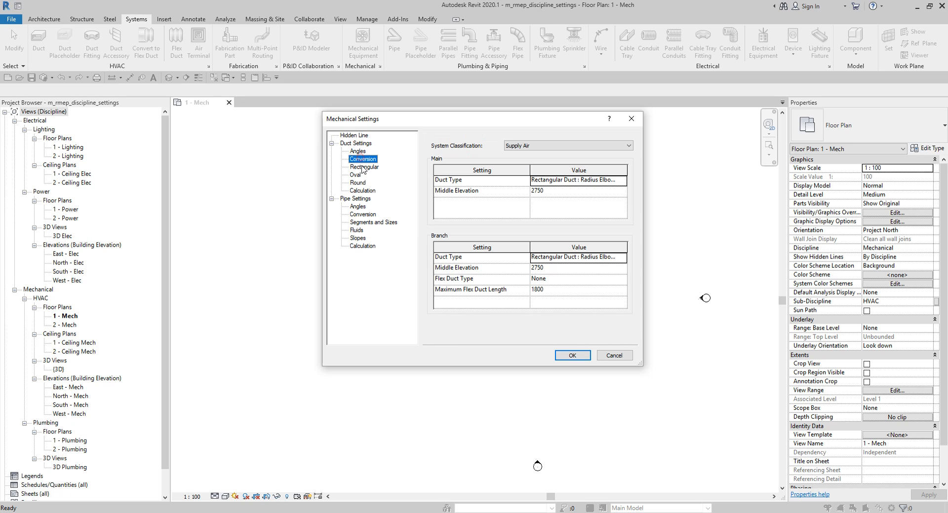
click(364, 168)
click(355, 175)
click(358, 183)
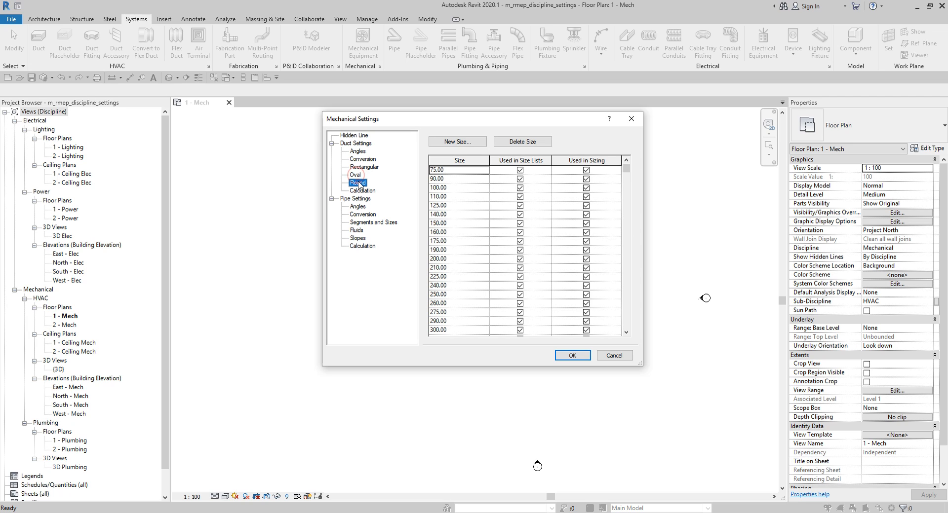
click(363, 191)
Step: Review the pipe categories in Mechanical Settings: Angles, Conversion, Segments and Sizes, Fluids, Slopes and Calculation
click(355, 199)
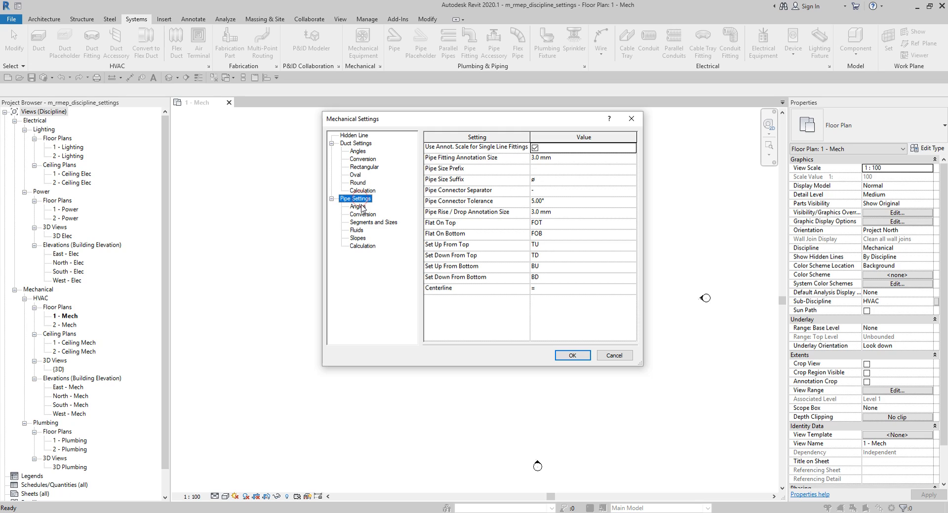
click(359, 206)
click(363, 214)
click(364, 223)
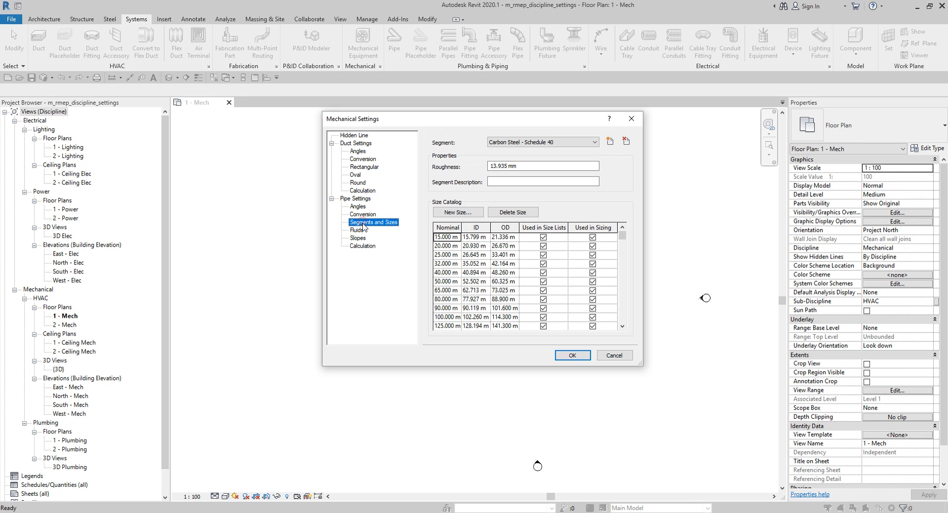
click(360, 230)
click(359, 238)
click(363, 246)
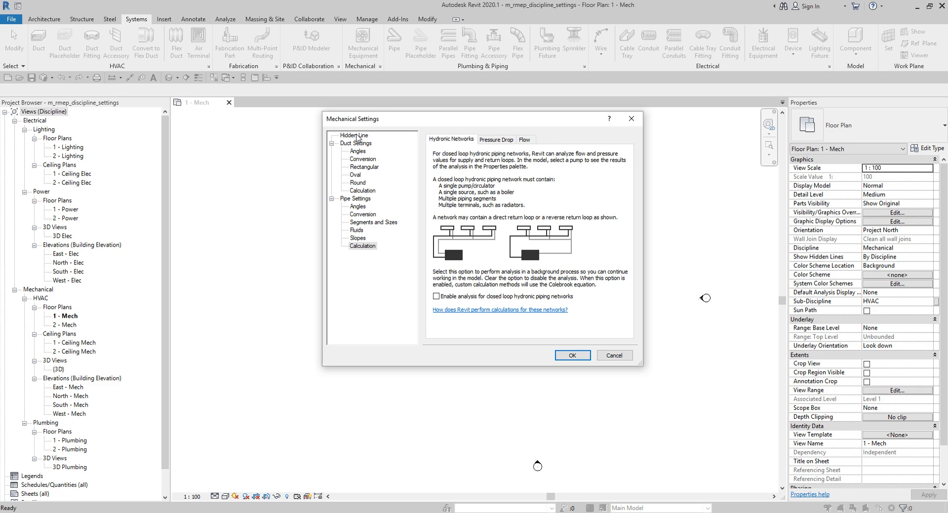
Step: Compare the general Hidden Line, Duct Settings and Pipe Settings pages, and close Mechanical Settings without changes
click(354, 135)
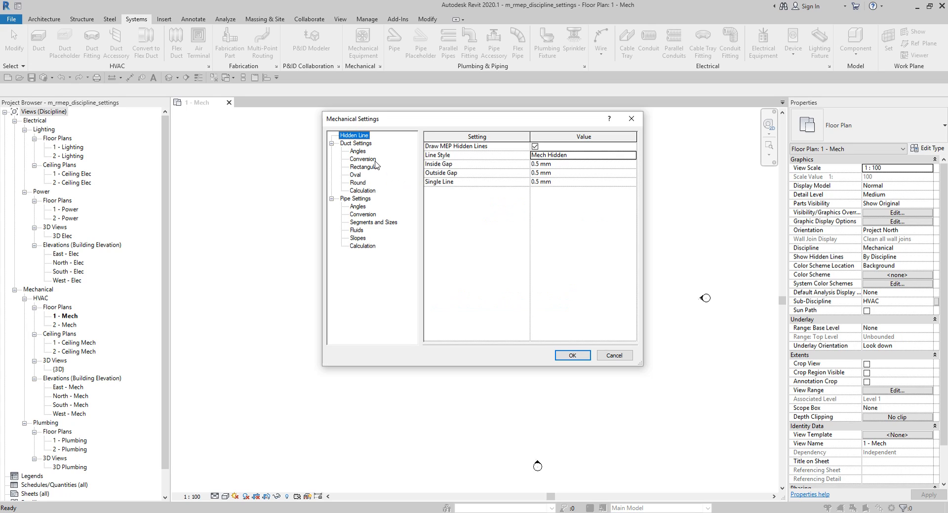
click(355, 137)
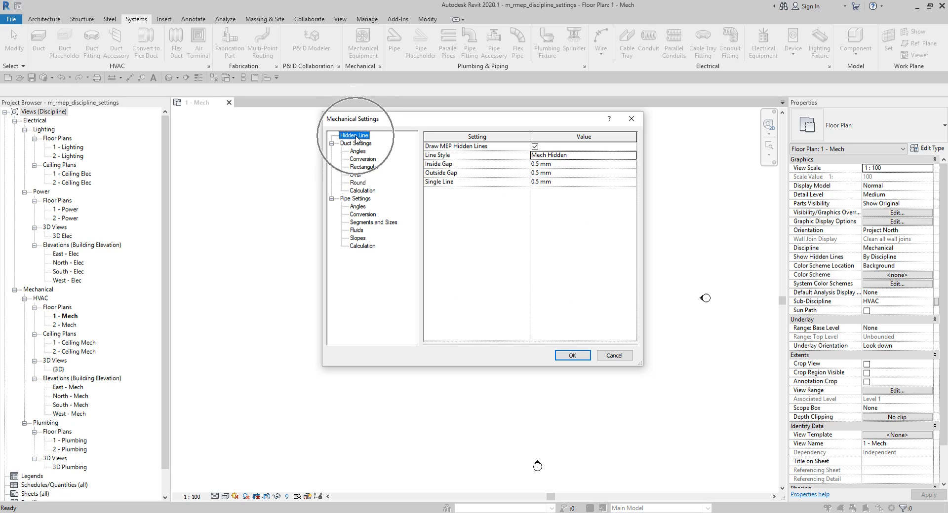
click(356, 144)
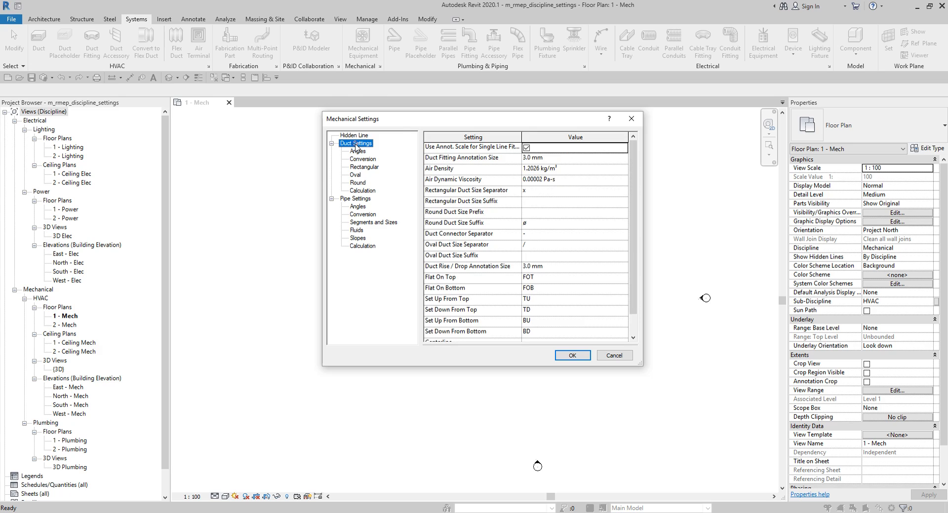
click(361, 199)
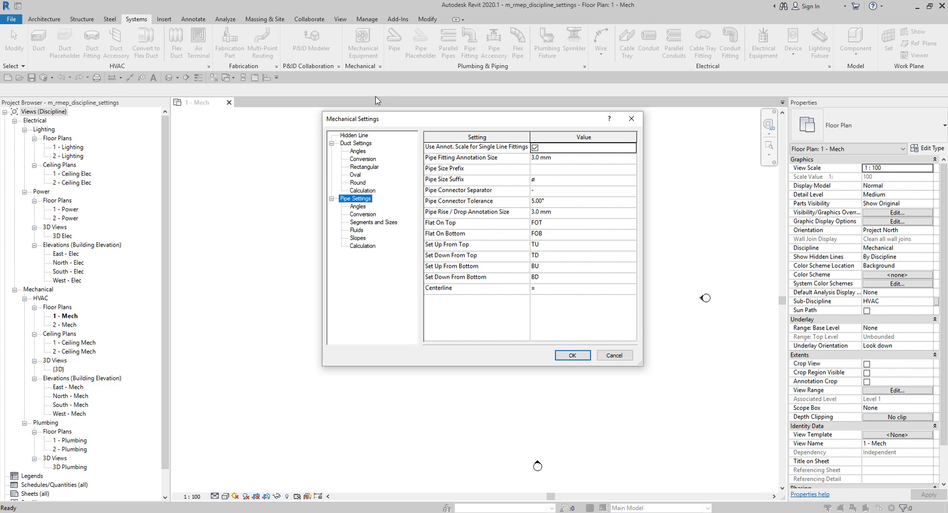
click(364, 134)
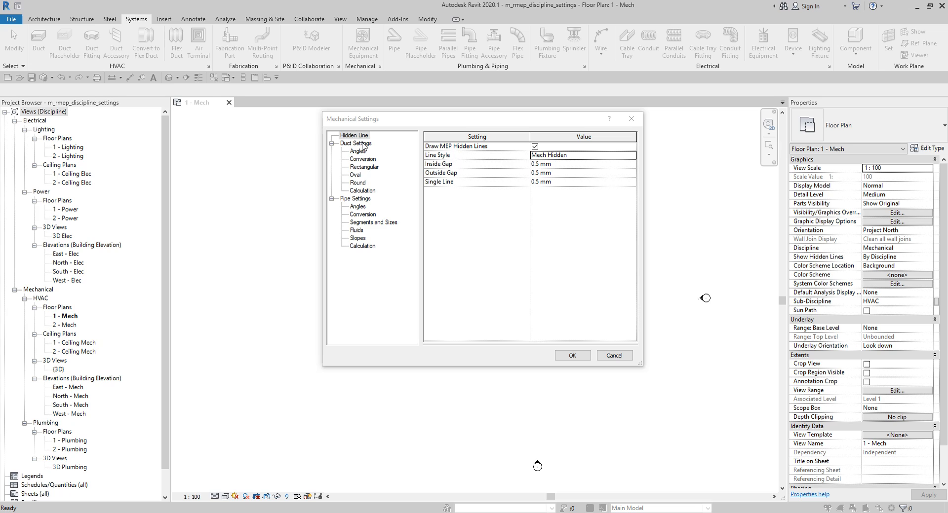
click(631, 120)
click(366, 21)
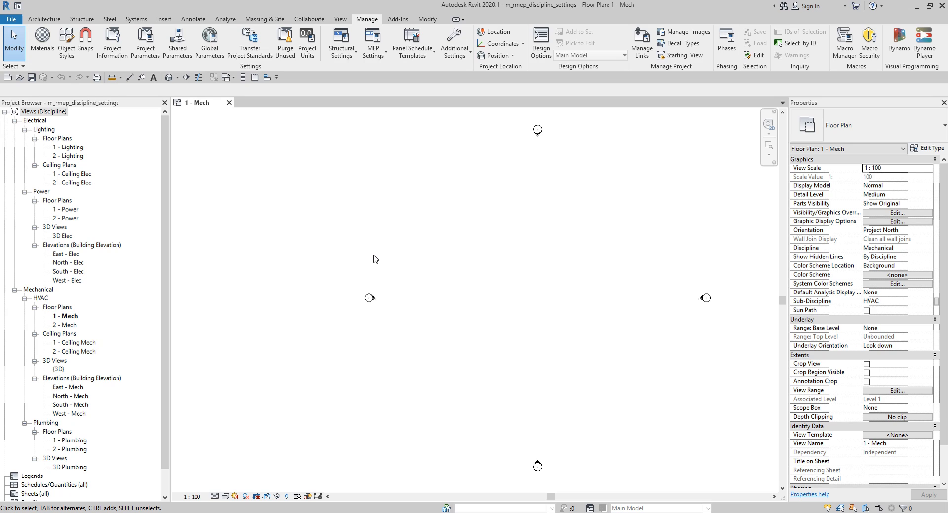
click(8, 78)
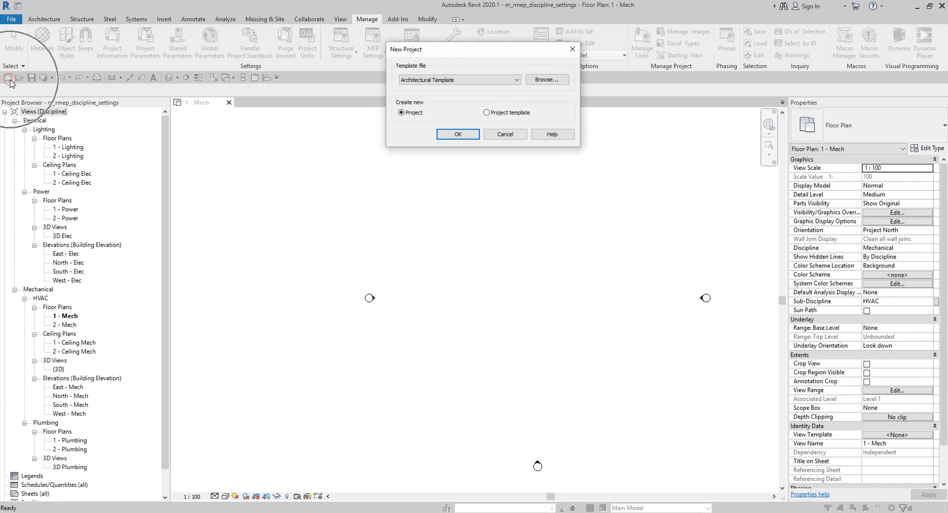
click(455, 82)
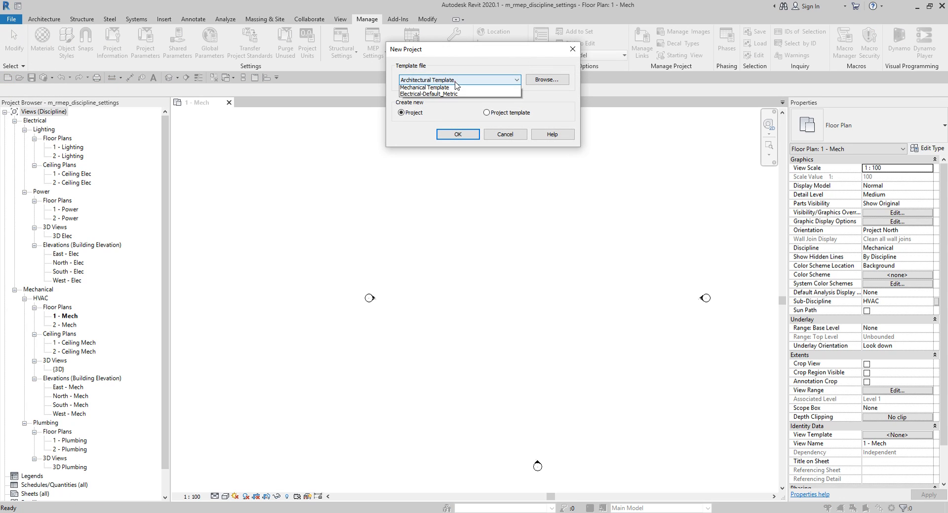
click(439, 106)
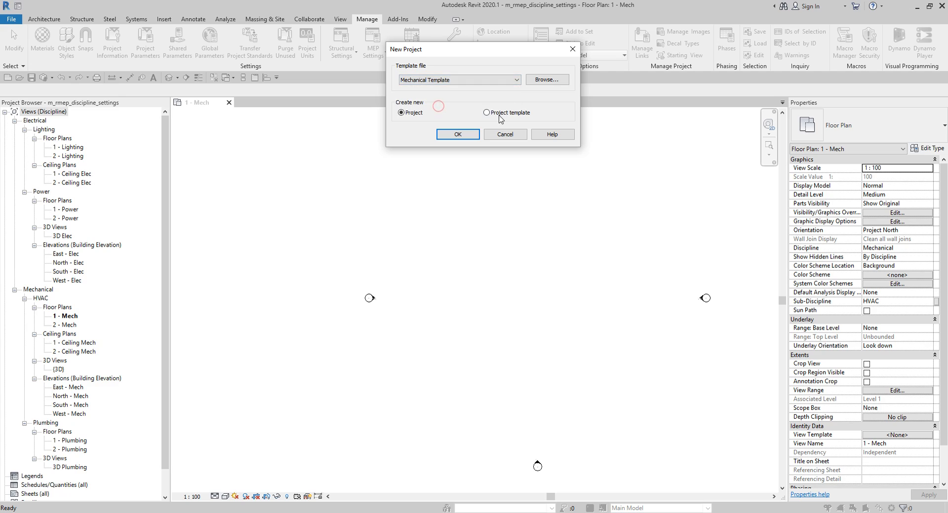
click(486, 113)
click(505, 135)
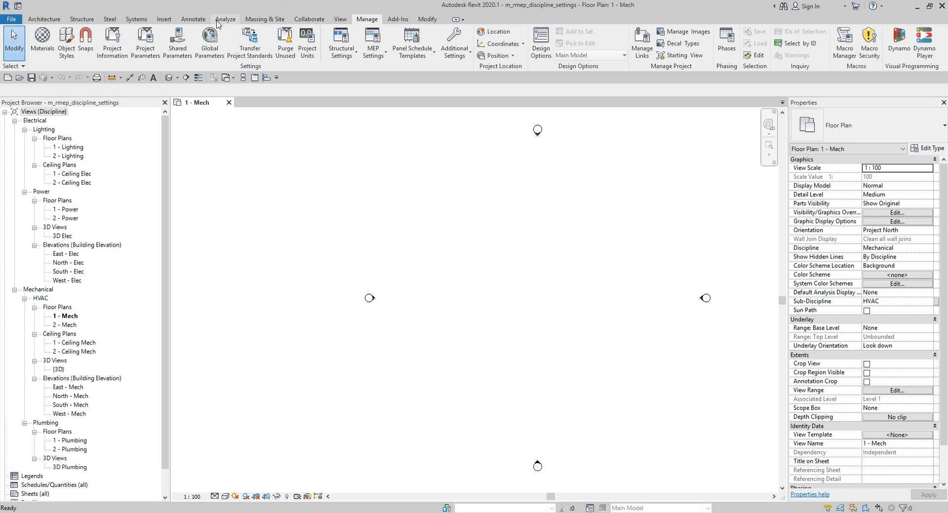
Step: Review the Draw MEP Hidden Lines option and the available line styles on the Hidden Line page of Mechanical Settings, leaving them unchanged
click(136, 18)
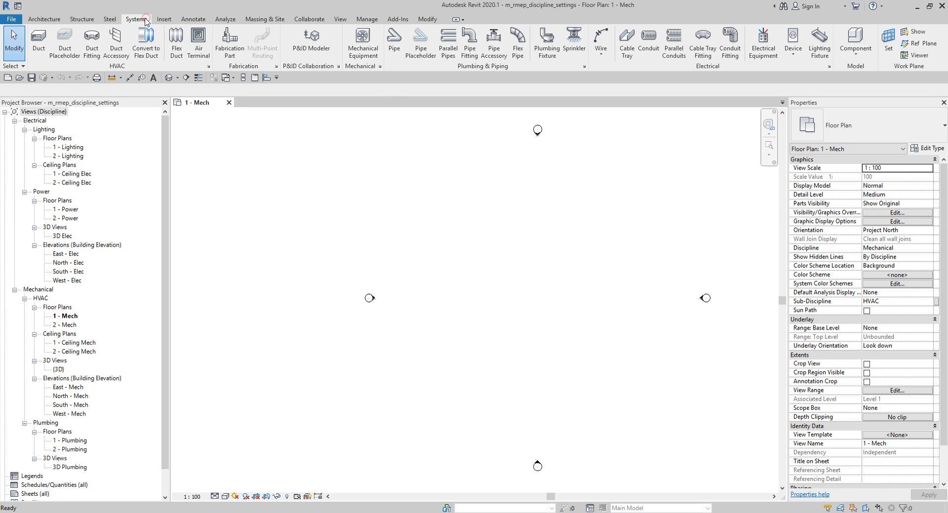
click(380, 67)
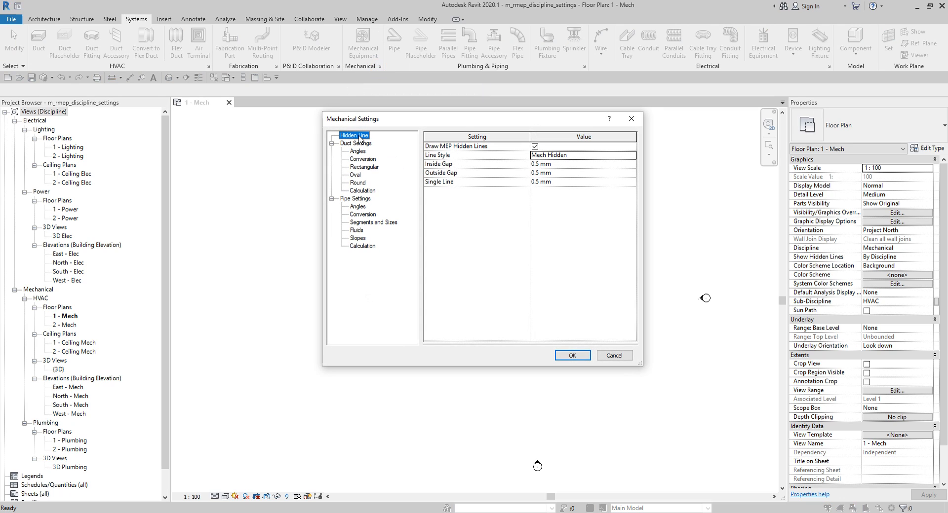
click(359, 138)
click(465, 148)
click(465, 148)
click(634, 156)
click(632, 155)
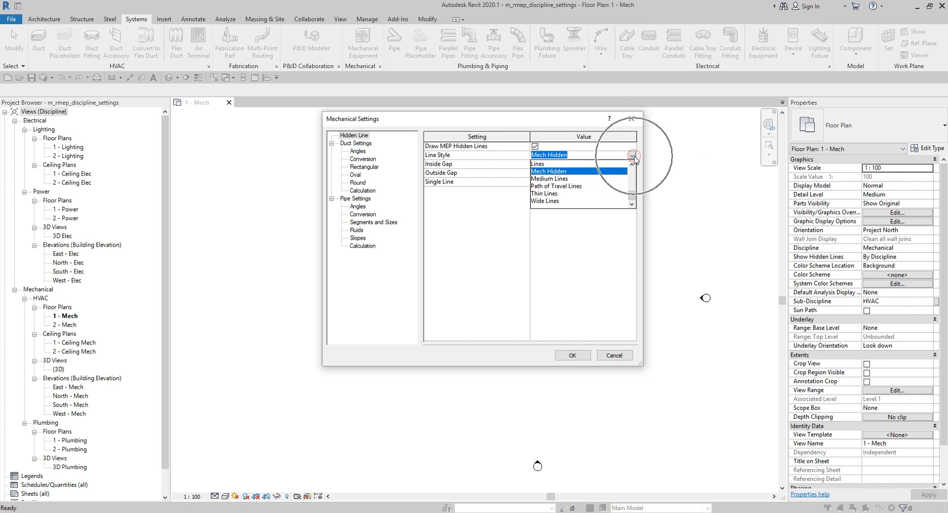
drag(634, 197, 630, 167)
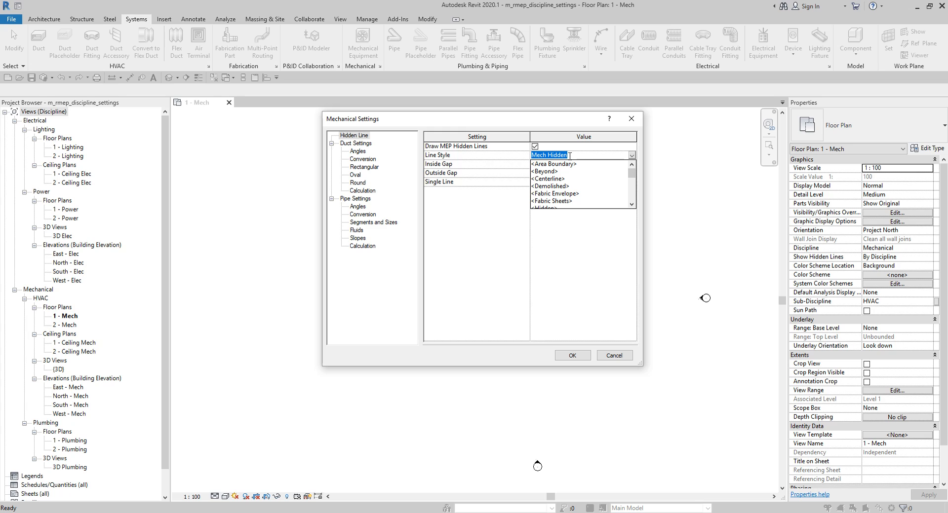
click(631, 119)
click(631, 118)
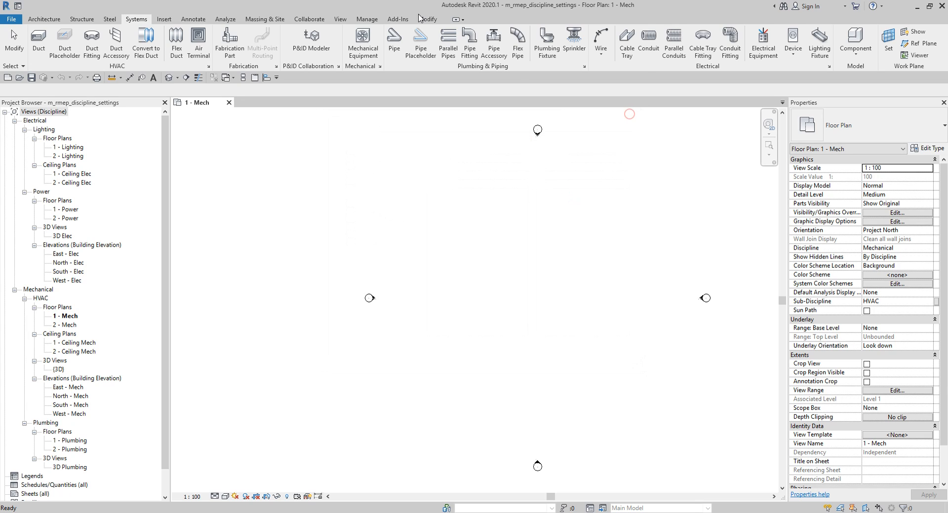
Step: Examine the project's Line Styles with the Lines subcategories expanded and where a new one is added, and cancel without changes
click(371, 23)
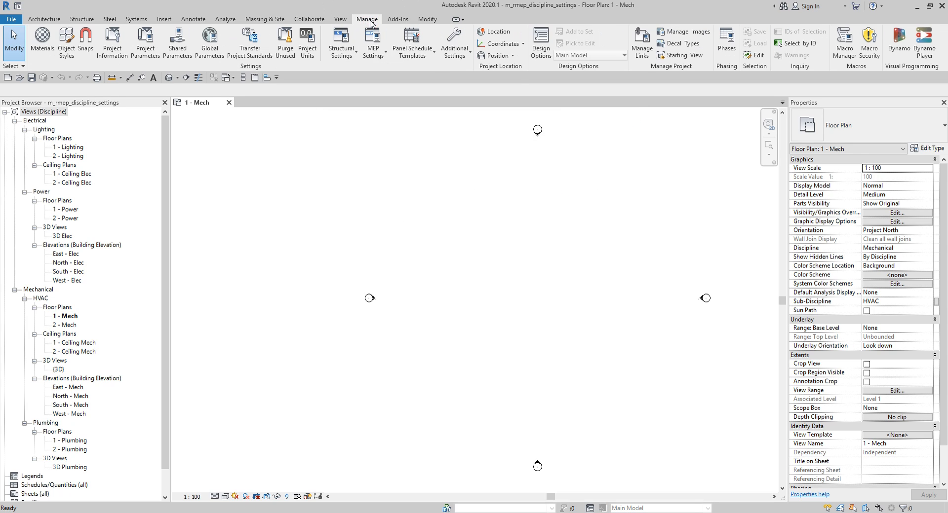
click(450, 60)
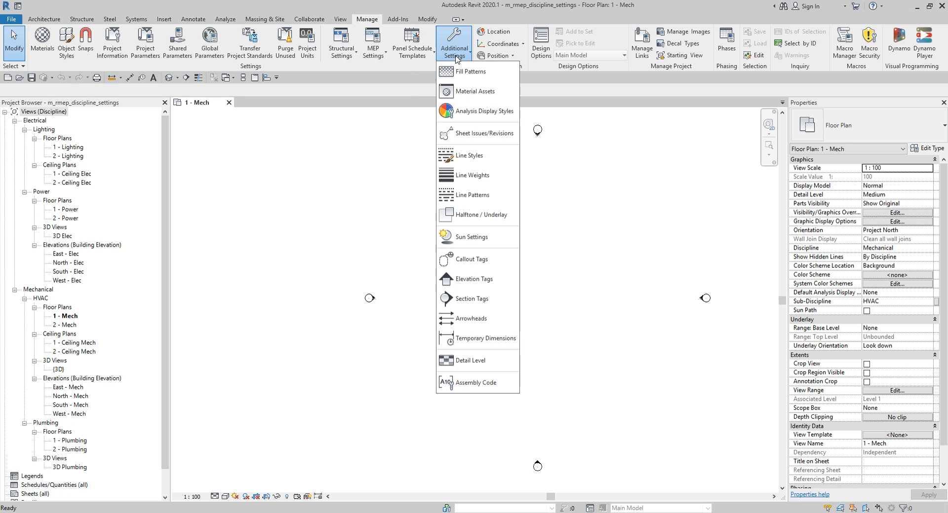
click(476, 157)
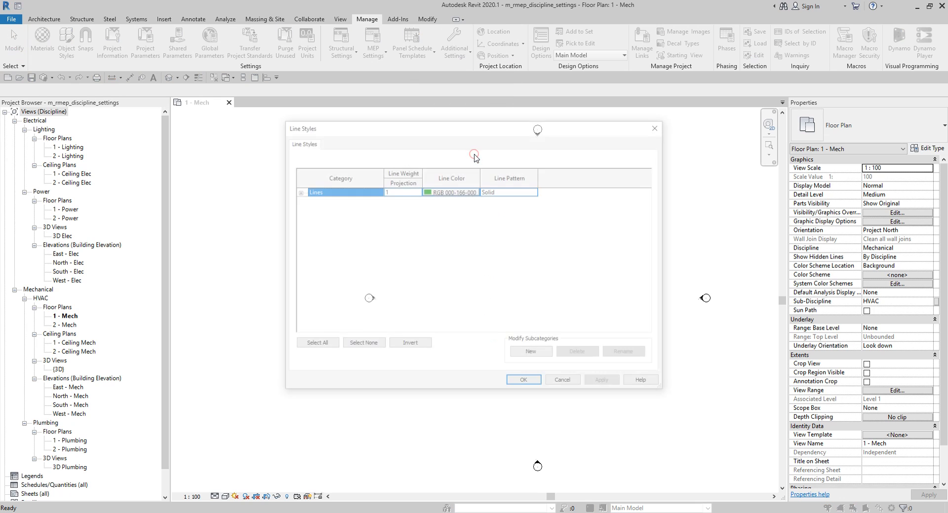
click(297, 192)
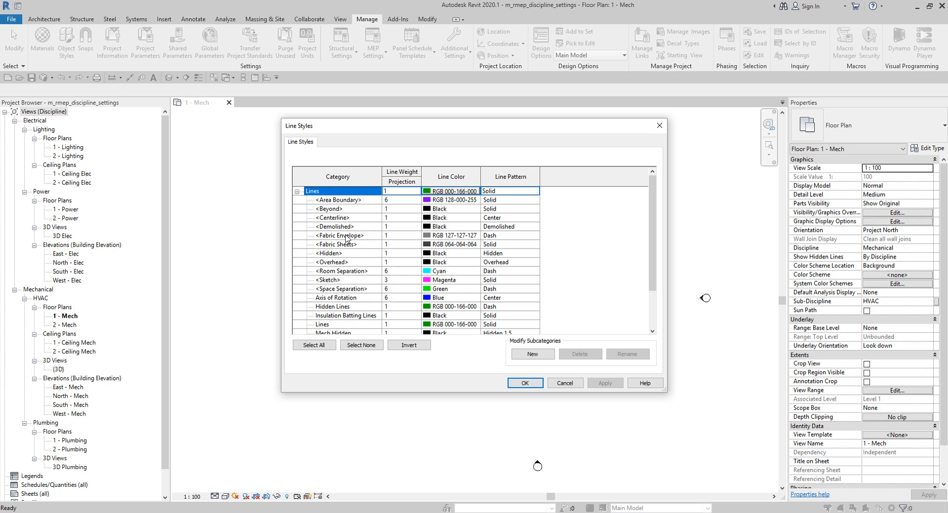
click(529, 357)
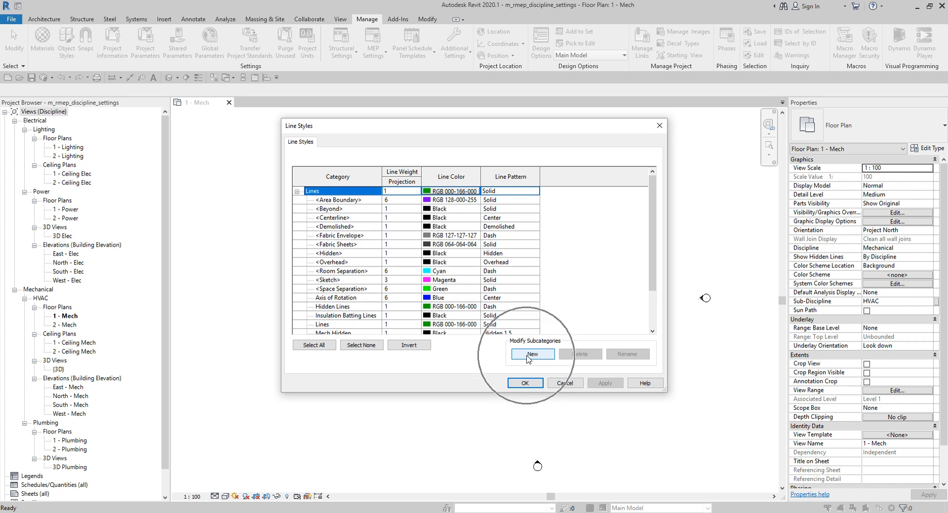
click(561, 380)
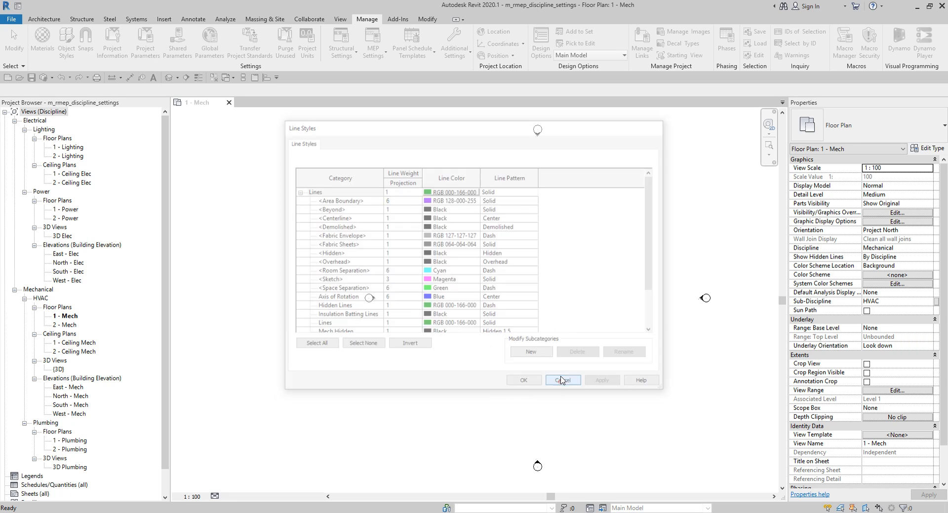
Step: Return to the Hidden Line page of Mechanical Settings and review the Inside Gap, Outside Gap and Single Line values without changing them
click(143, 21)
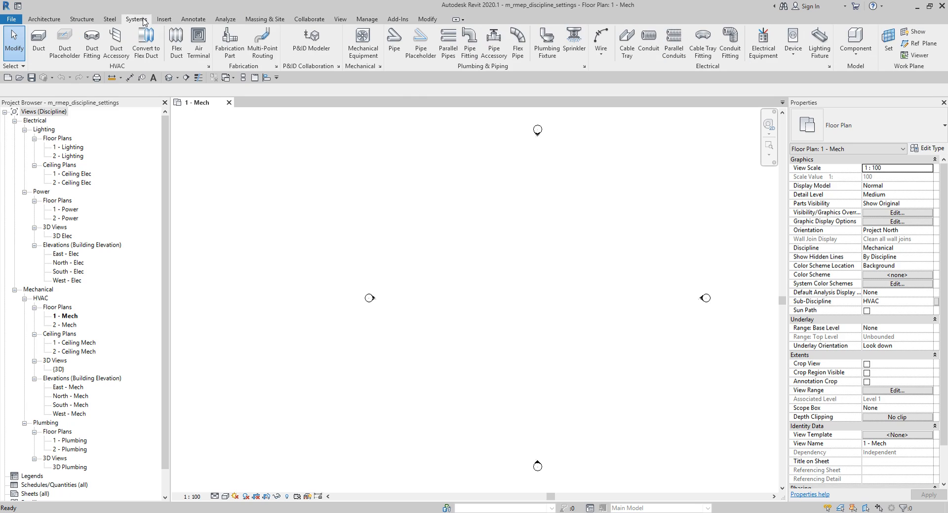
click(379, 67)
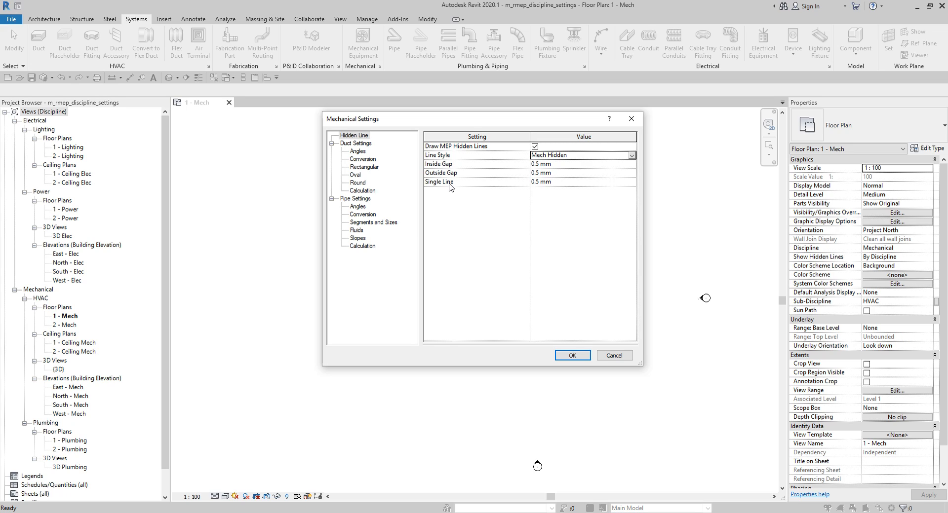
click(450, 184)
click(450, 184)
click(546, 186)
click(572, 355)
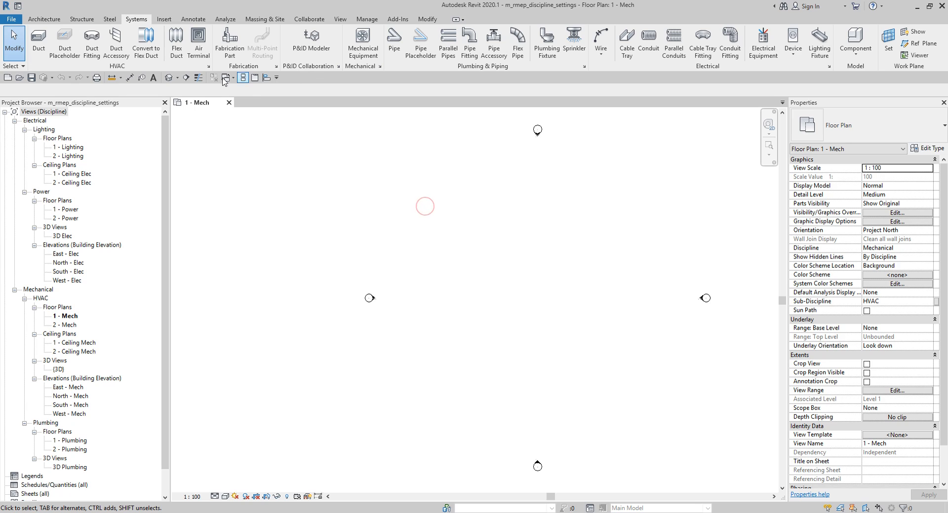
Step: Draw a horizontal 300 x 300 rectangular supply air duct in the 1 - Mech plan at a middle elevation of 2750 mm
click(39, 42)
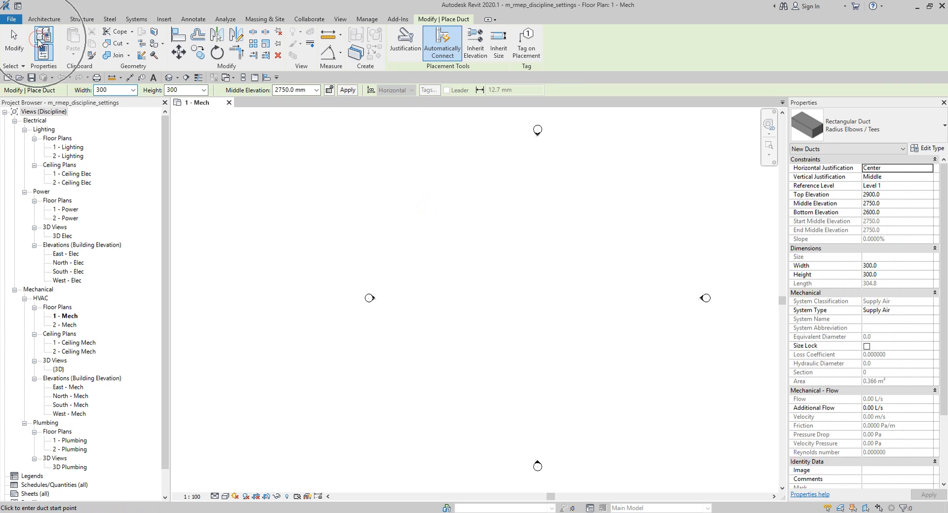
click(481, 288)
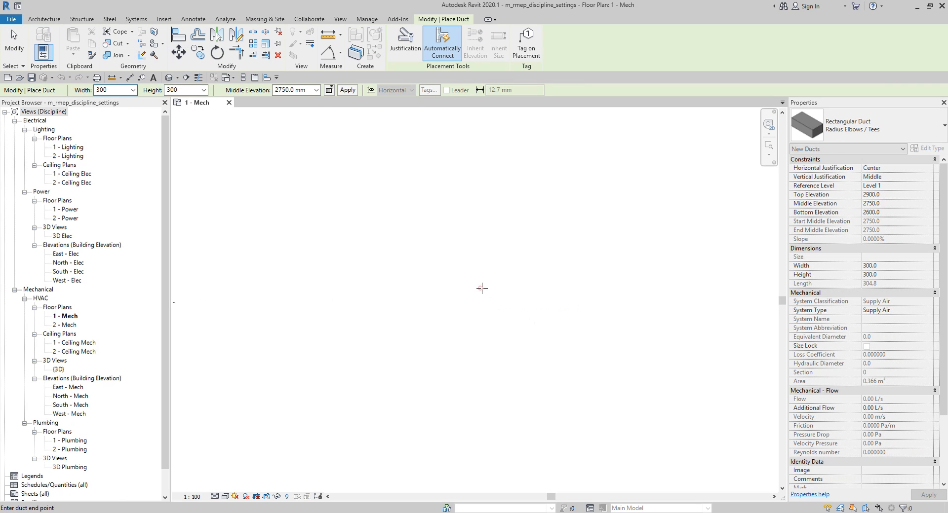
scroll(506, 291, up, 8)
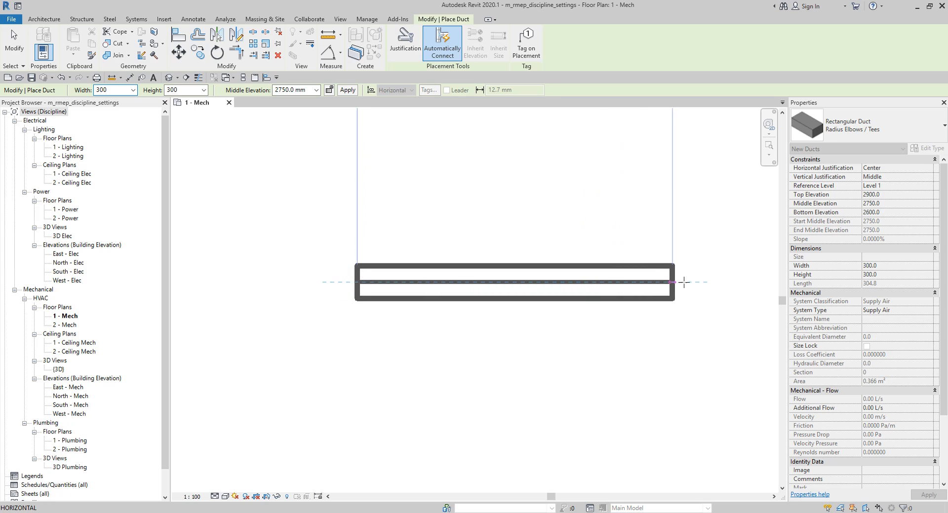
scroll(730, 282, down, 3)
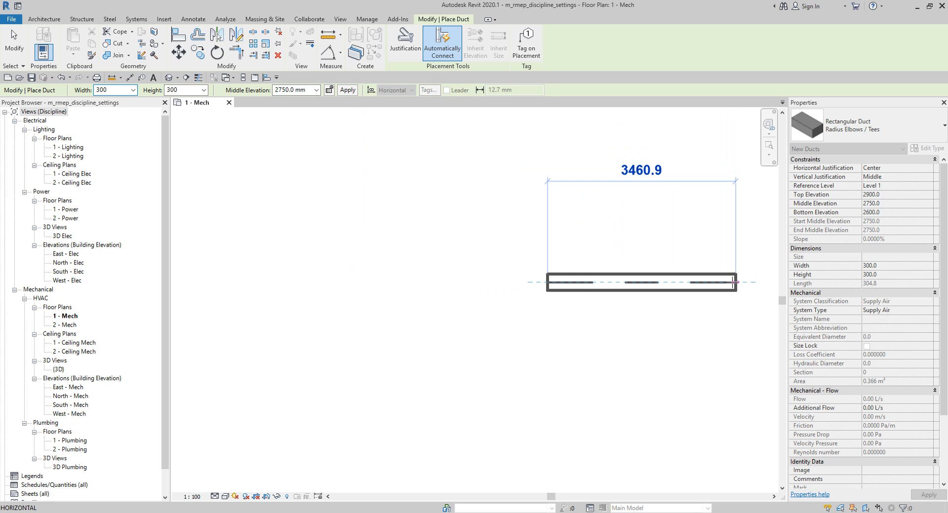
click(675, 275)
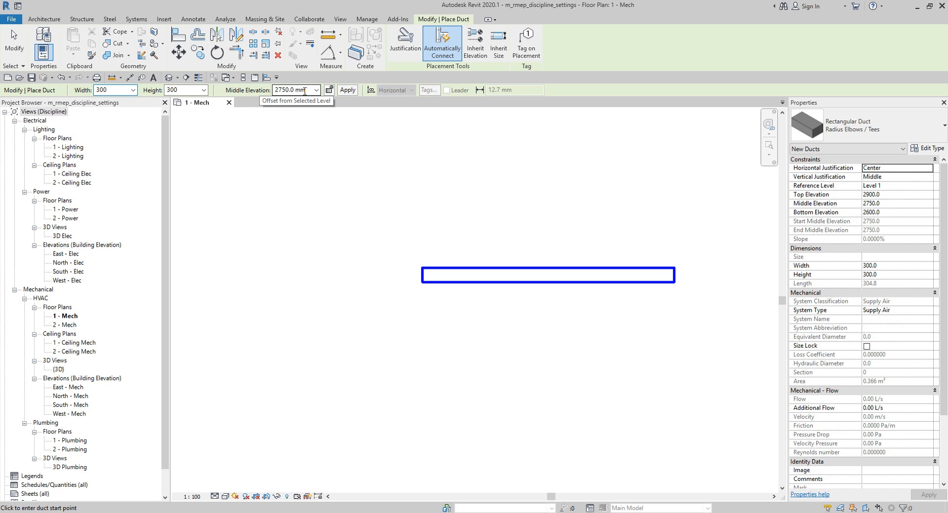
Step: Draw a second 300 x 300 duct vertically in plan, crossing under the first one at a middle elevation of 1000 mm
click(302, 89)
text(1)
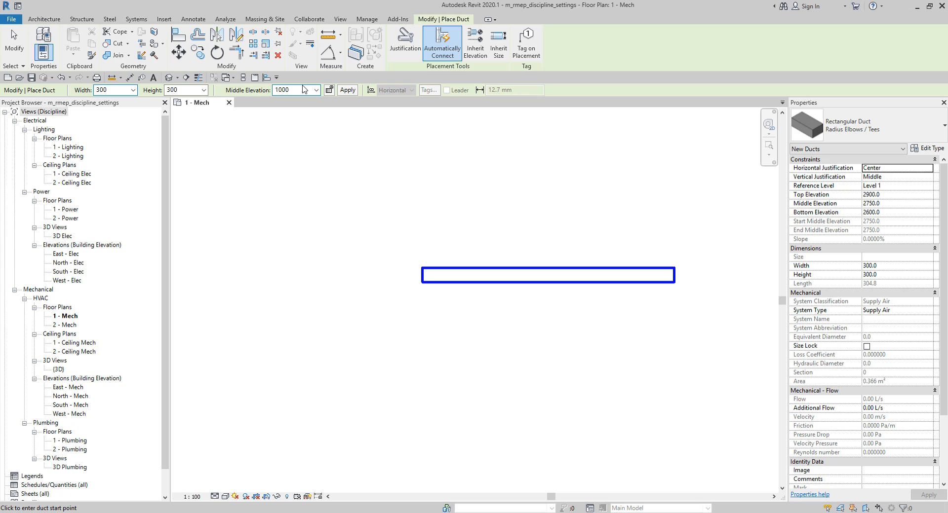
text(000)
key(Return)
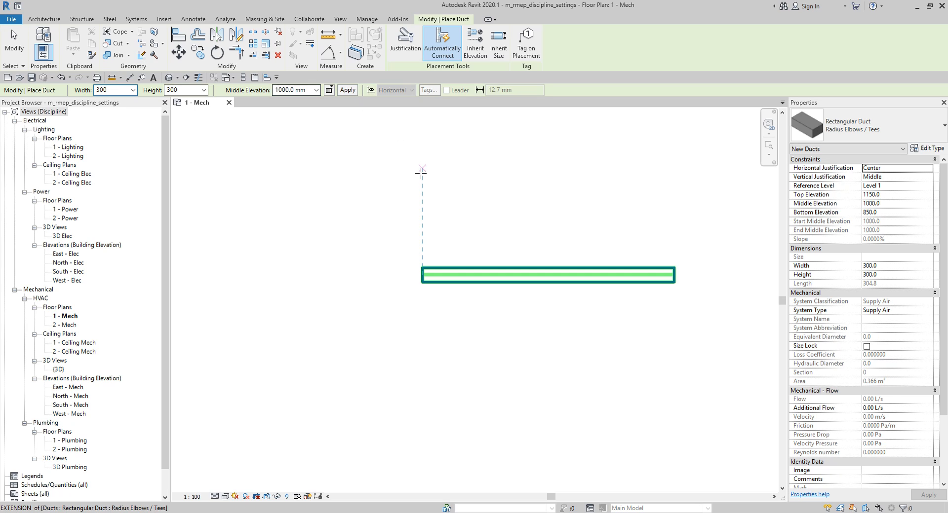
click(537, 190)
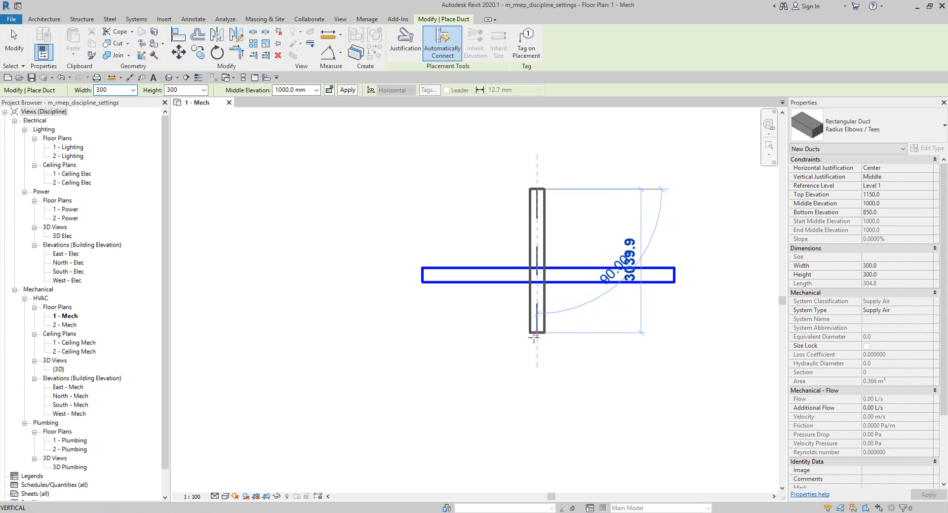
click(533, 371)
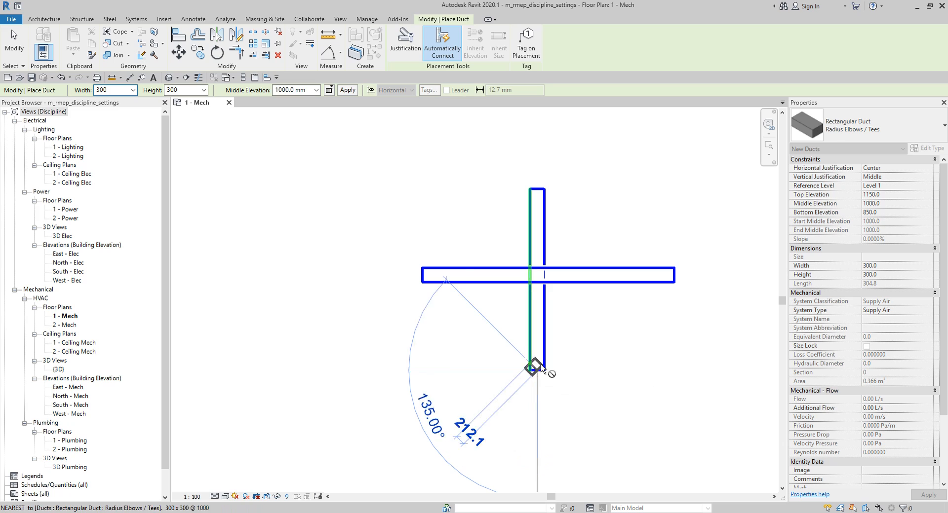
key(Escape)
key(Escape)
Step: Examine the duct crossing up close and turn off Draw MEP Hidden Lines in the mechanical Hidden Line settings
scroll(568, 290, up, 5)
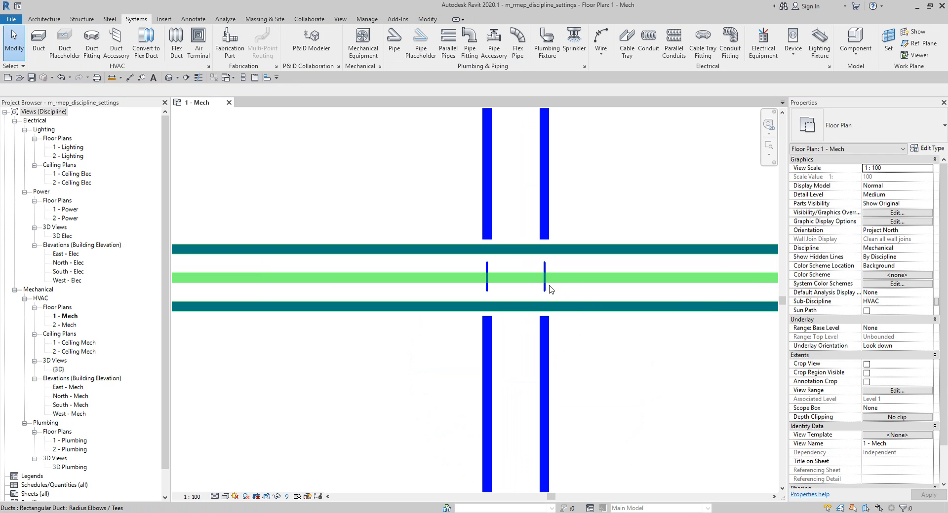
key(ctrl)
key(ctrl)
key(ctrl)
key(ctrl)
key(ctrl)
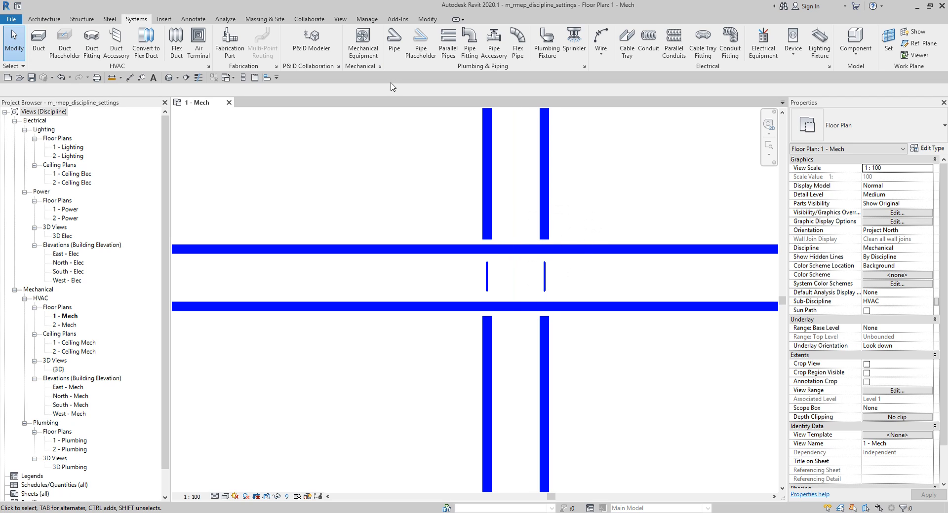
click(380, 66)
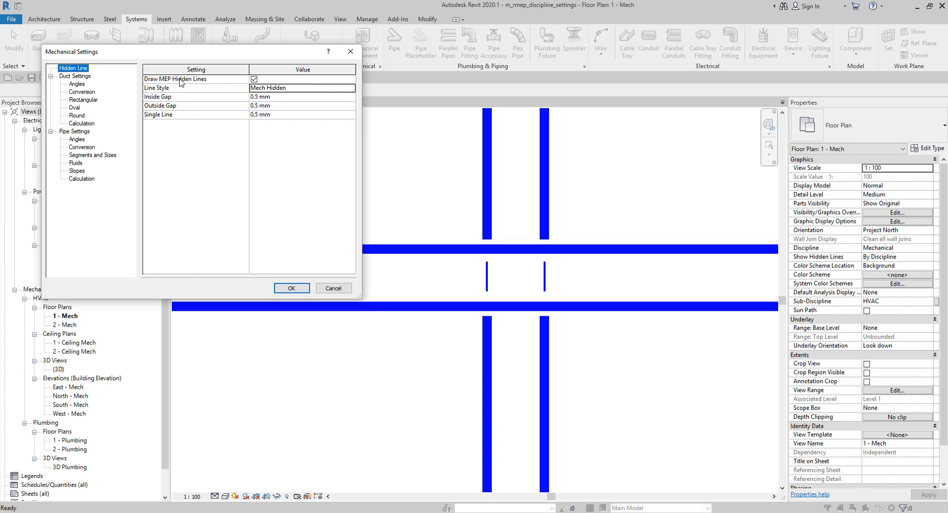
key(ctrl)
click(254, 80)
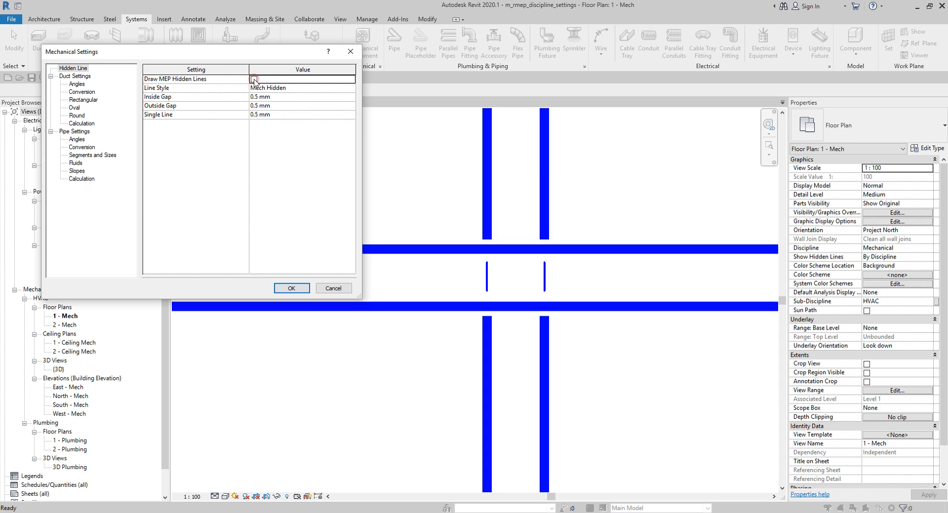
key(ctrl)
key(ctrl)
click(291, 289)
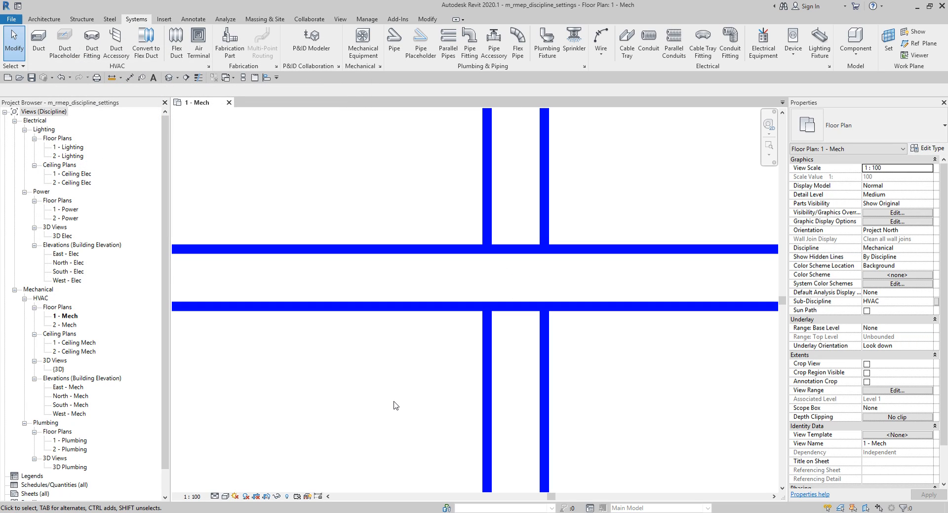
Step: Turn Draw MEP Hidden Lines back on and set the Inside Gap to 0.1 mm in the Hidden Line settings
click(379, 66)
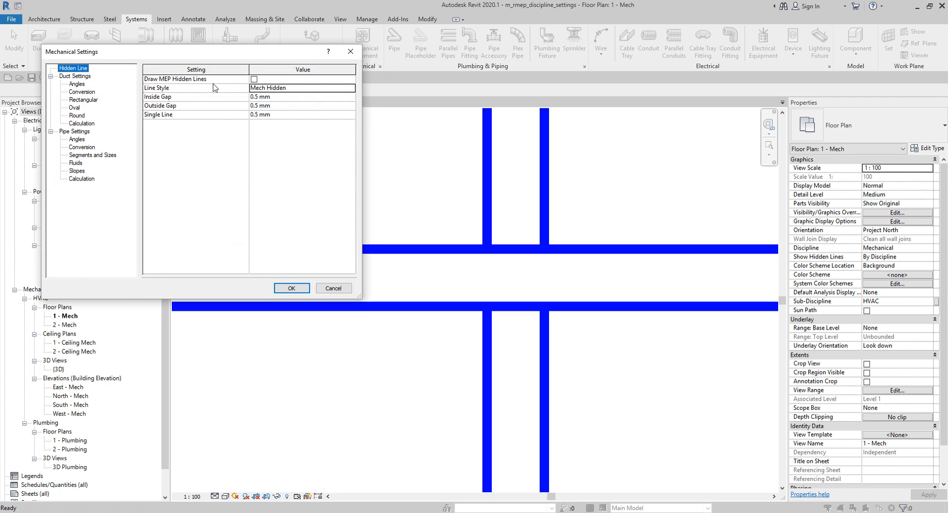
click(253, 79)
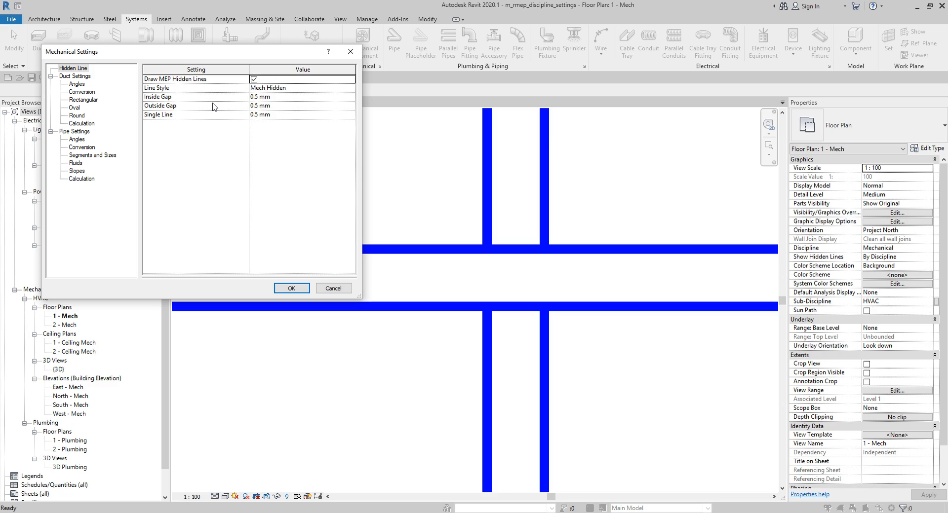
click(276, 97)
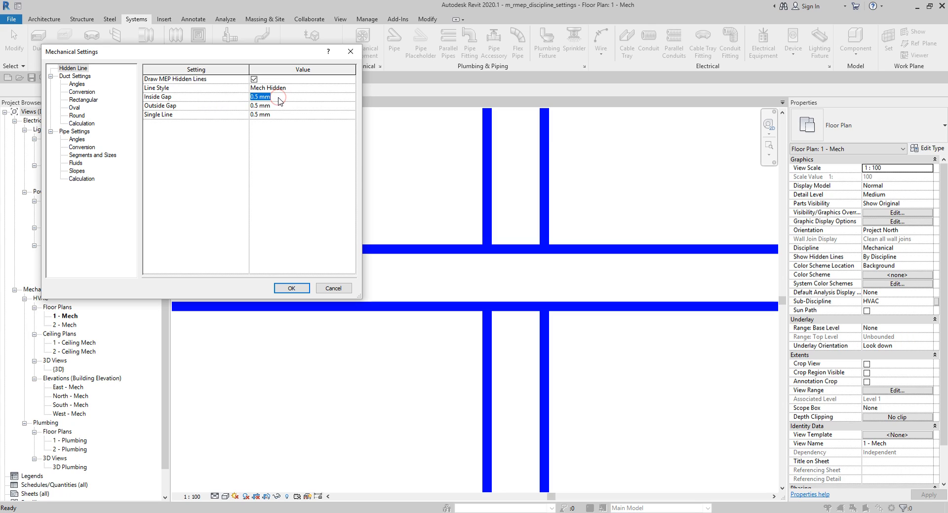
key(BackSpace)
click(289, 287)
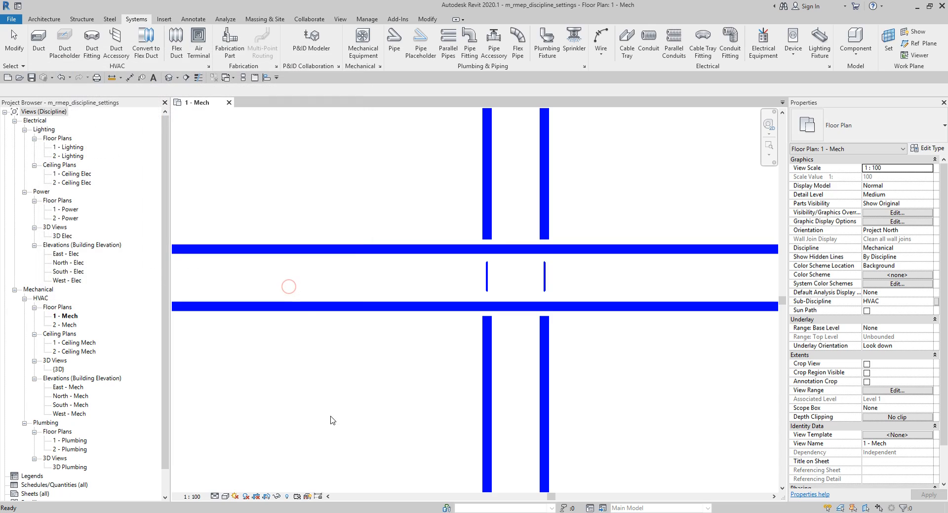
Step: Set the Inside Gap to 0.5 mm in the mechanical Hidden Line settings
scroll(561, 331, up, 4)
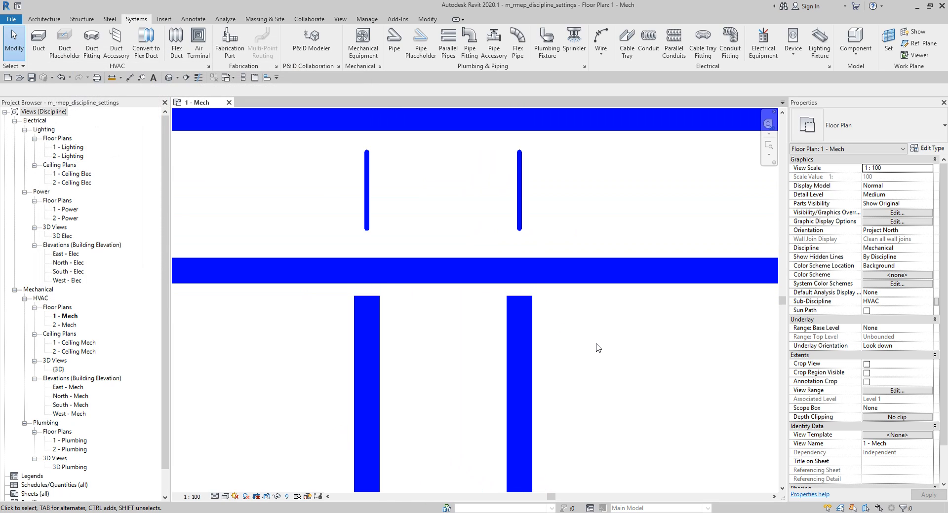
scroll(598, 348, down, 1)
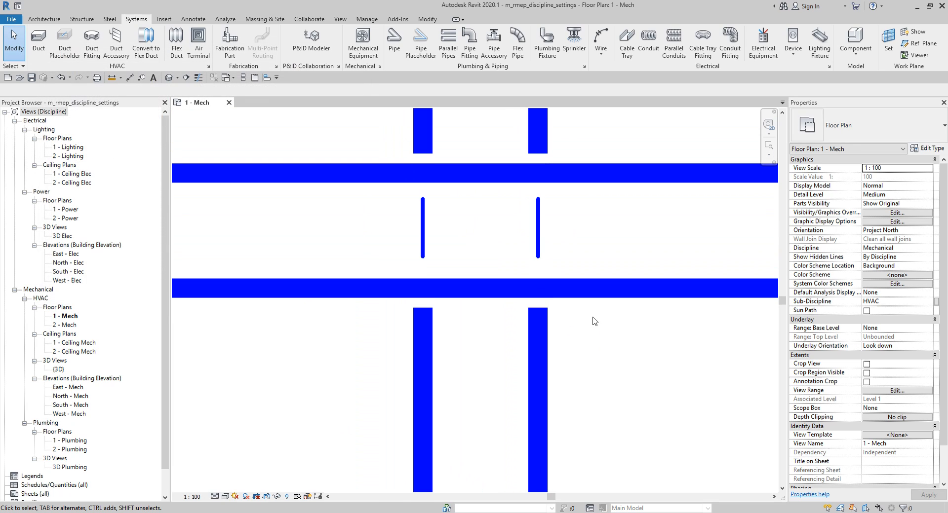
click(380, 66)
click(285, 98)
double_click(285, 96)
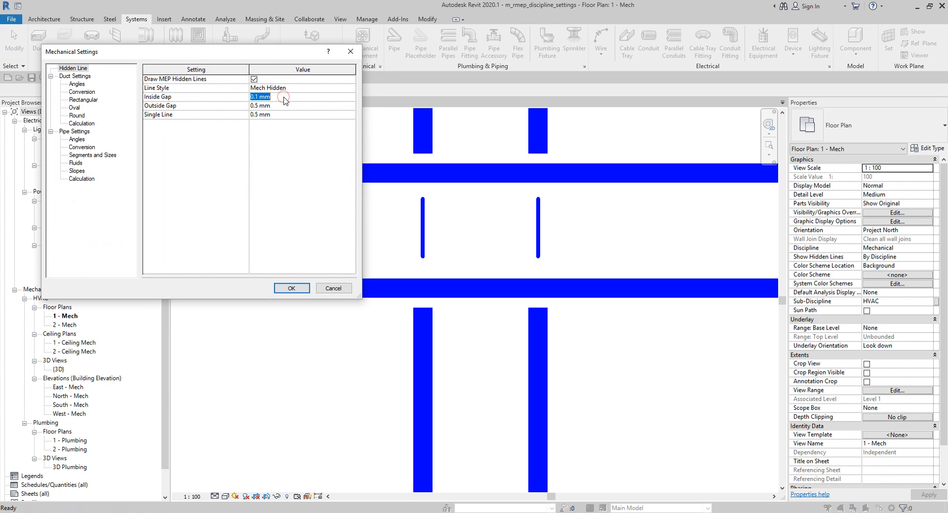
key(BackSpace)
text(.5)
click(292, 288)
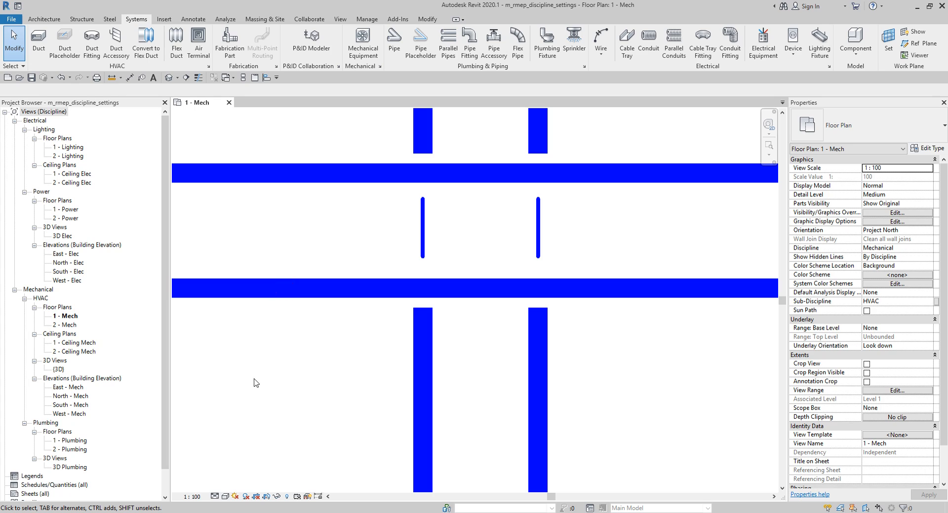
Step: Inspect the duct crossing and set the Outside Gap to 1 mm in the mechanical Hidden Line settings
scroll(428, 230, down, 3)
scroll(363, 347, down, 1)
middle_drag(366, 344, 392, 321)
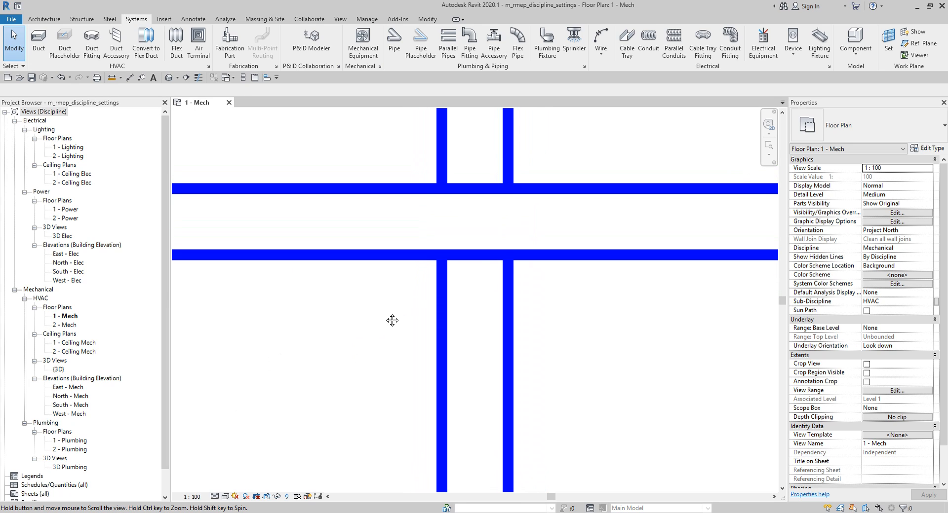
scroll(455, 250, up, 2)
middle_drag(655, 390, 620, 404)
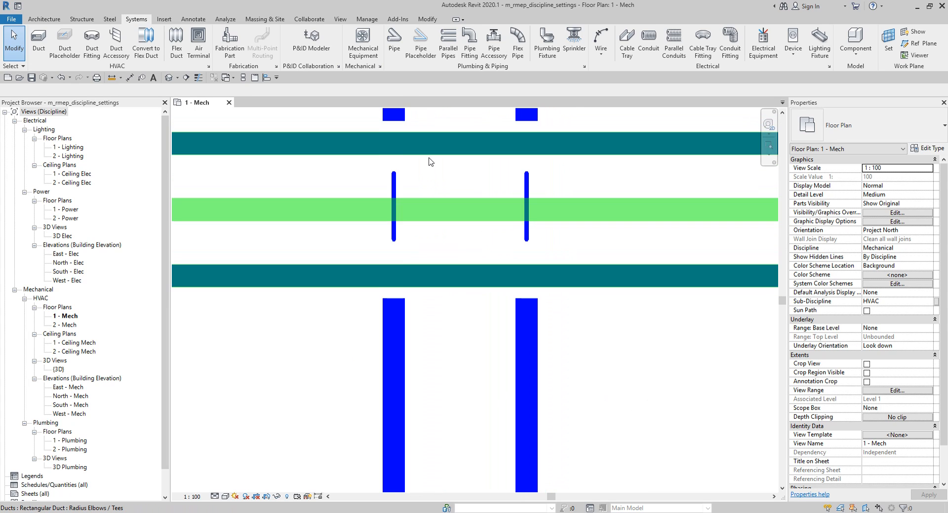
click(380, 66)
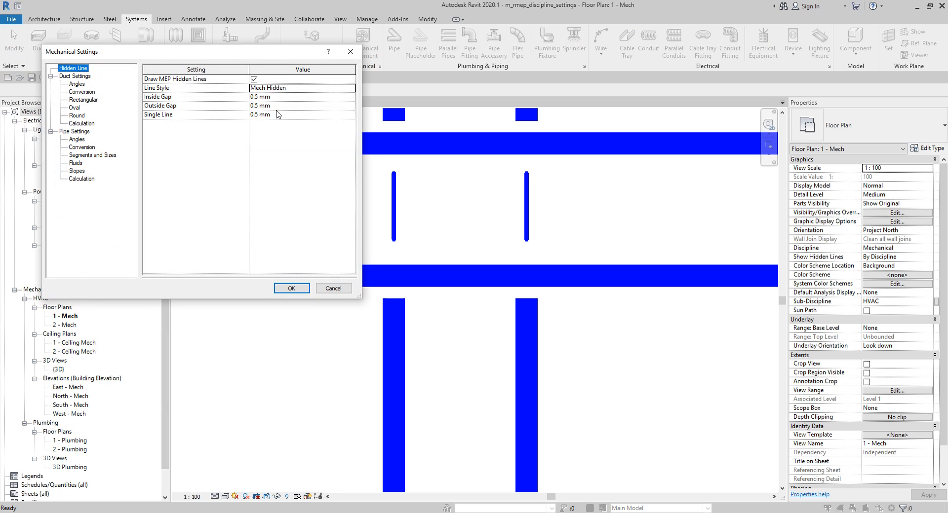
click(285, 107)
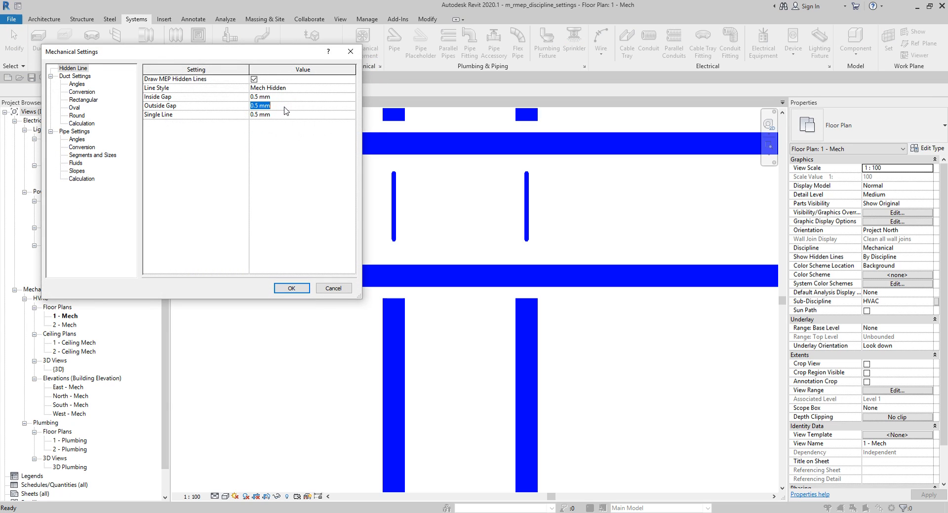
click(284, 108)
text(1)
click(291, 288)
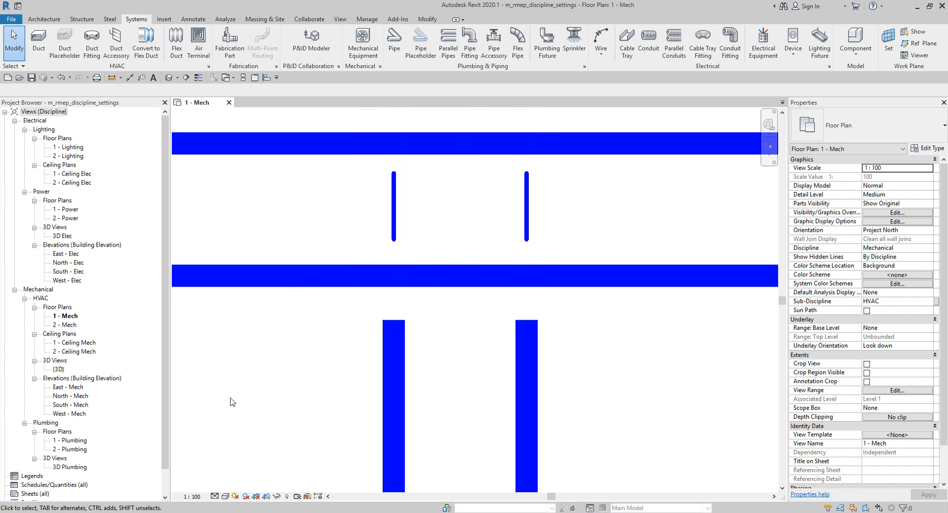
Step: Set the Inside Gap to 1 mm in the mechanical Hidden Line settings
click(379, 66)
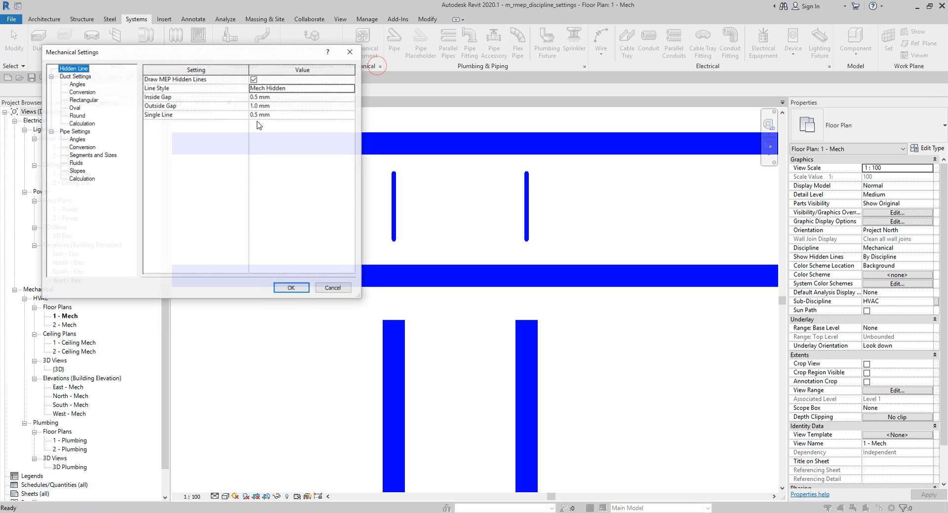
click(280, 98)
text(1)
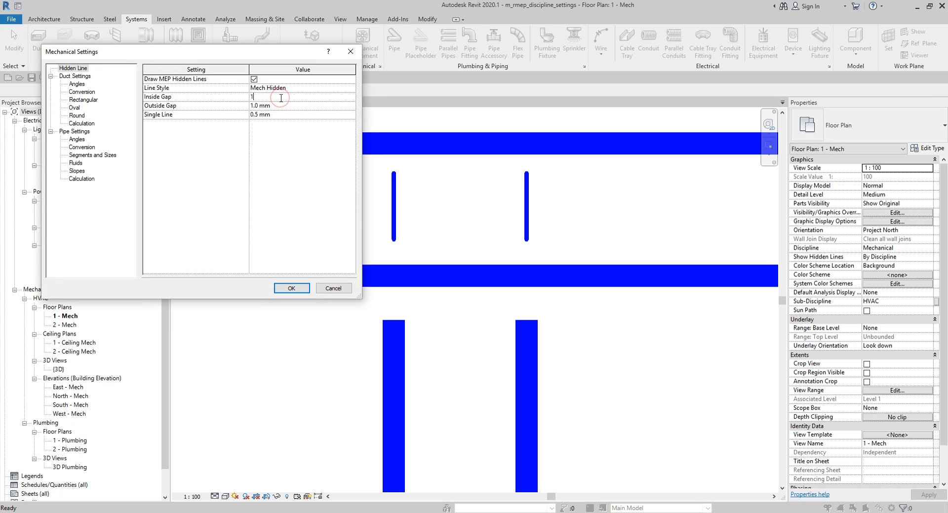
click(296, 291)
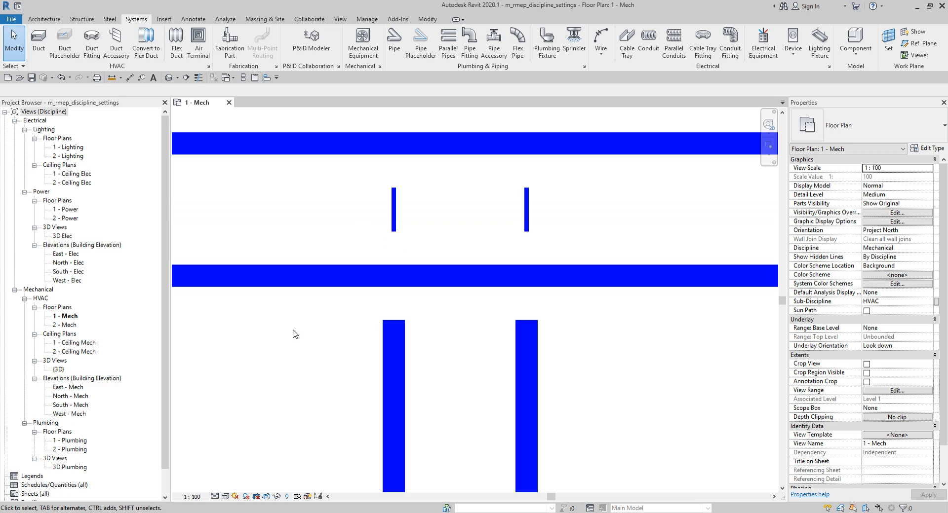
Step: Switch the 1 - Mech floor plan to the Coarse detail level to show the ducts as single lines
scroll(298, 354, down, 3)
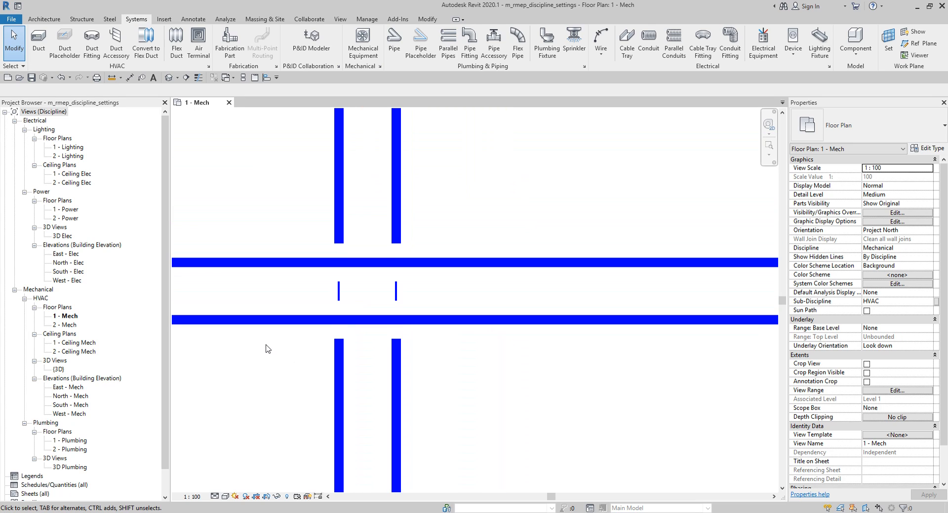
scroll(267, 349, down, 2)
middle_drag(269, 359, 360, 280)
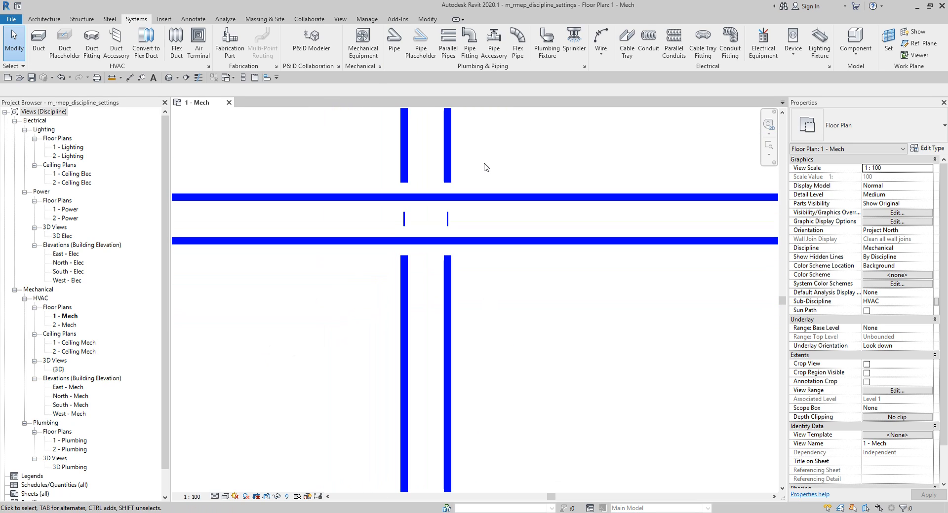
click(215, 497)
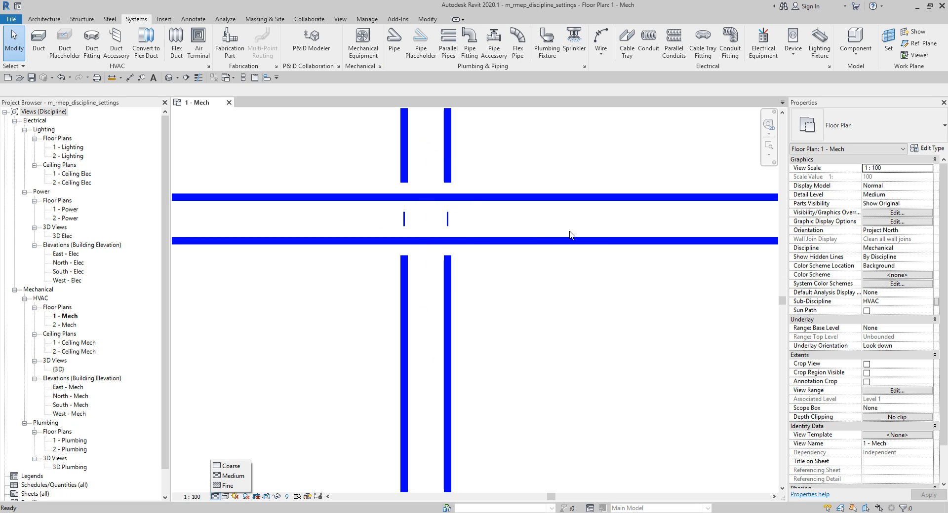
click(236, 467)
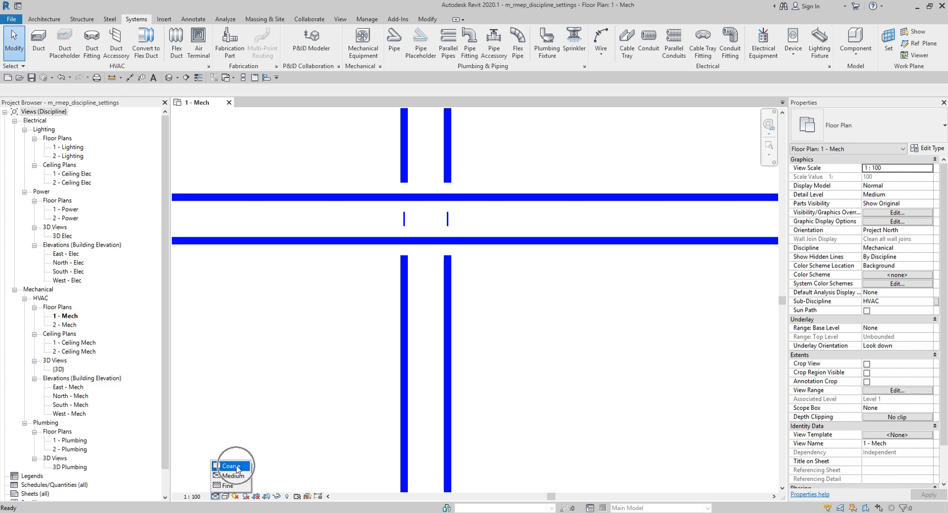
click(236, 467)
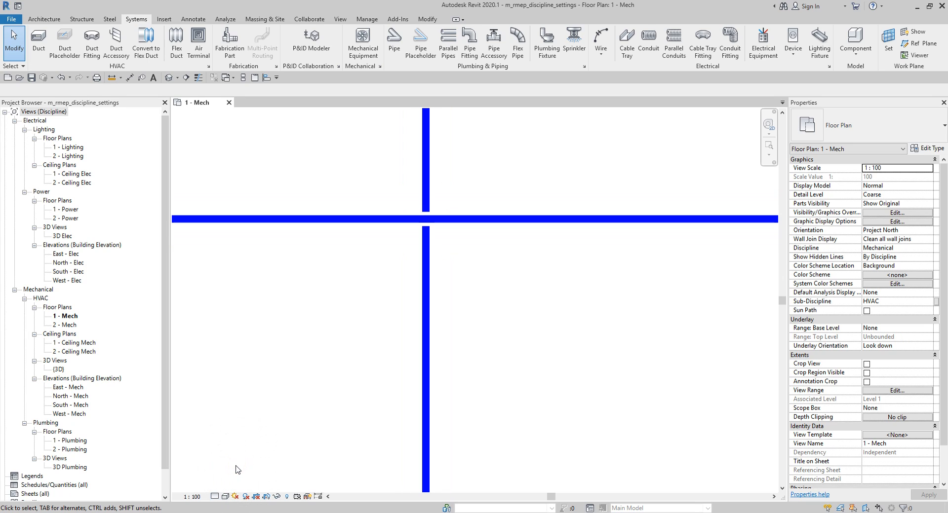
Step: Set the Single Line gap to 2 mm in the mechanical Hidden Line settings
scroll(458, 168, up, 3)
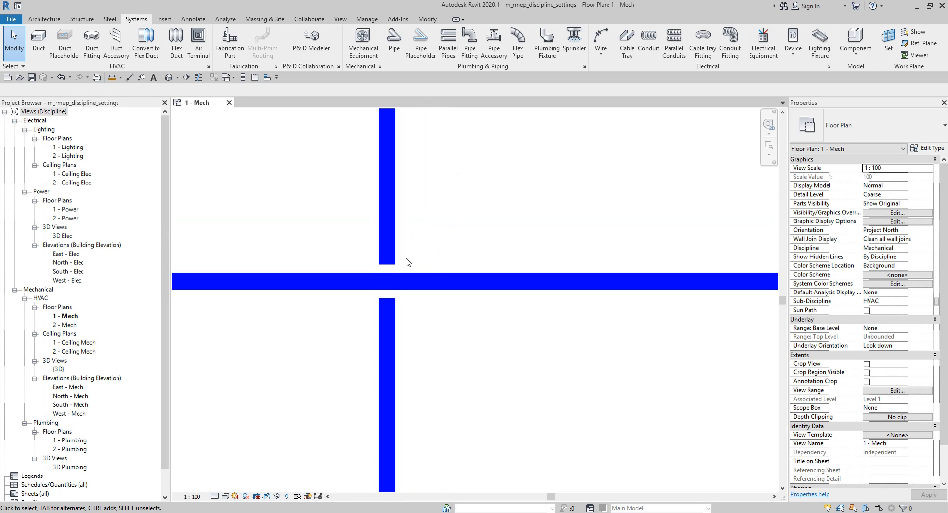
click(380, 67)
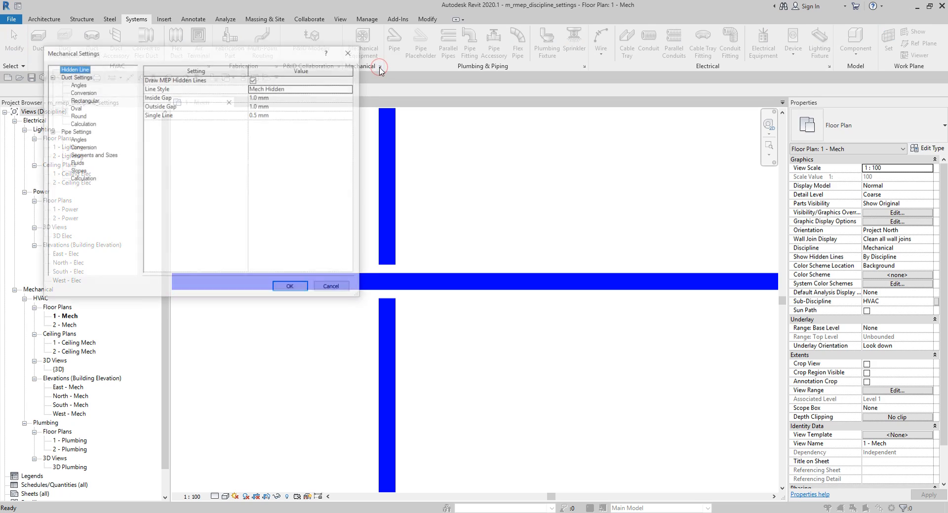
click(200, 117)
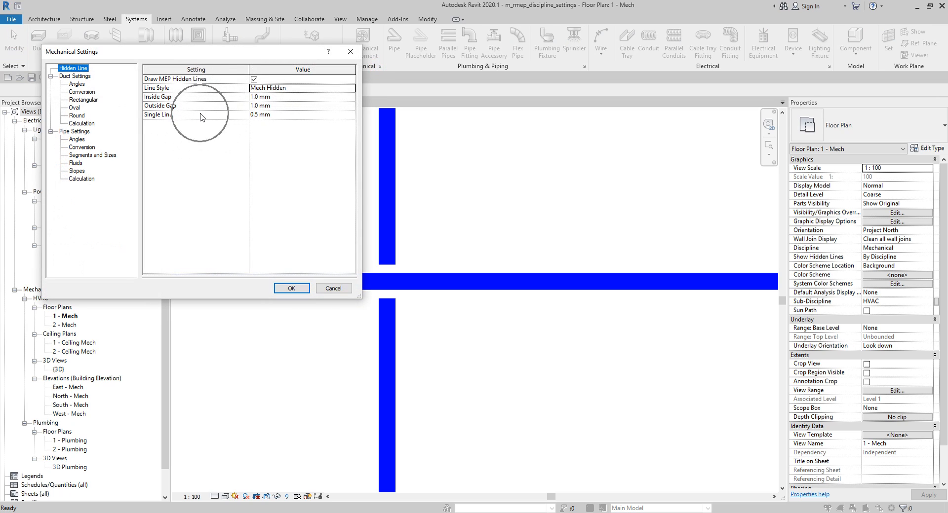
click(279, 116)
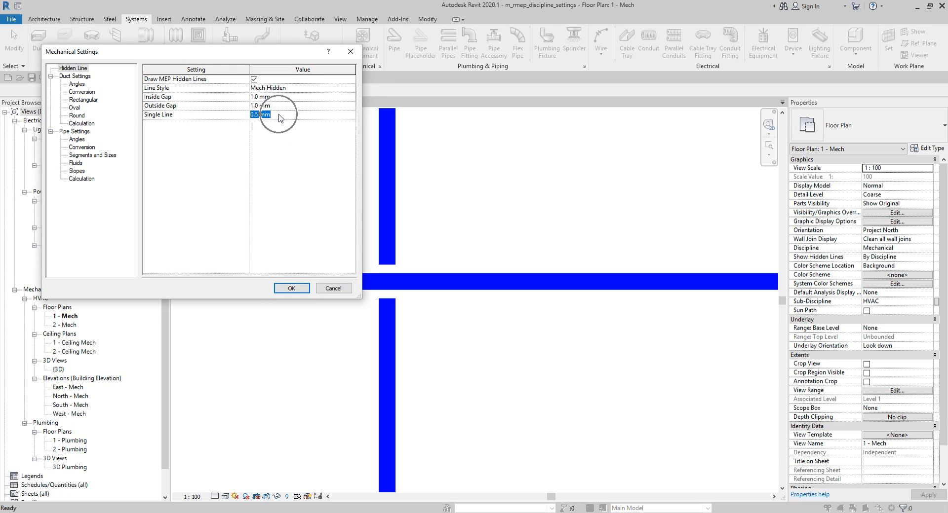
text(2)
click(292, 289)
click(292, 289)
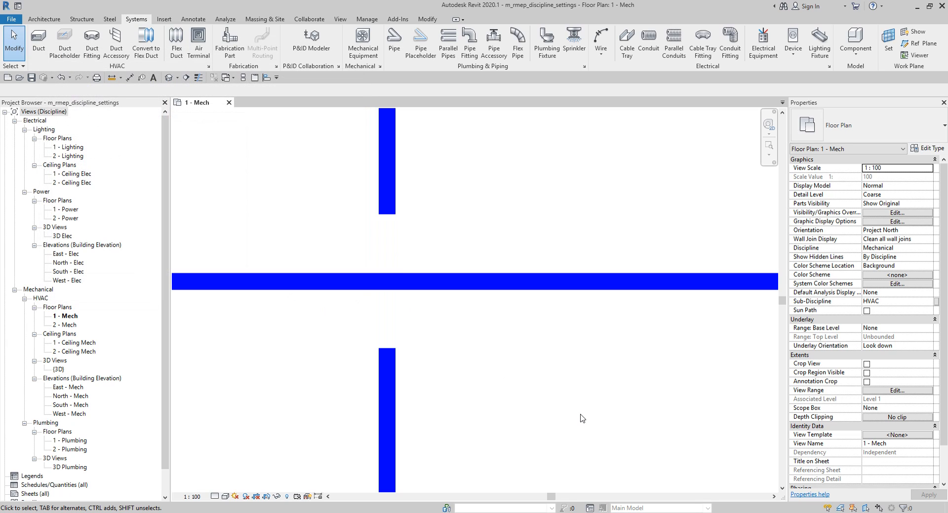
Step: Open the Duct Settings in the Mechanical Settings and look through the list of duct parameters
scroll(541, 388, down, 3)
scroll(546, 388, down, 1)
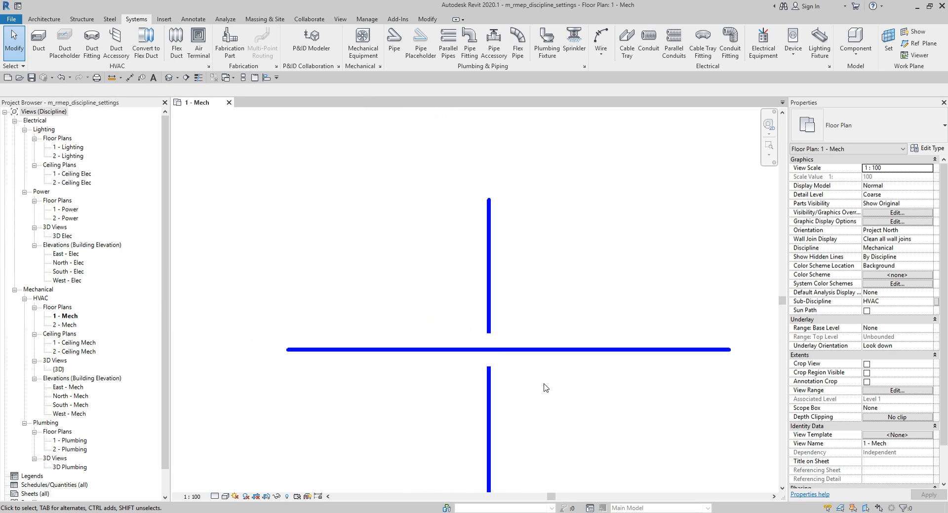
click(380, 66)
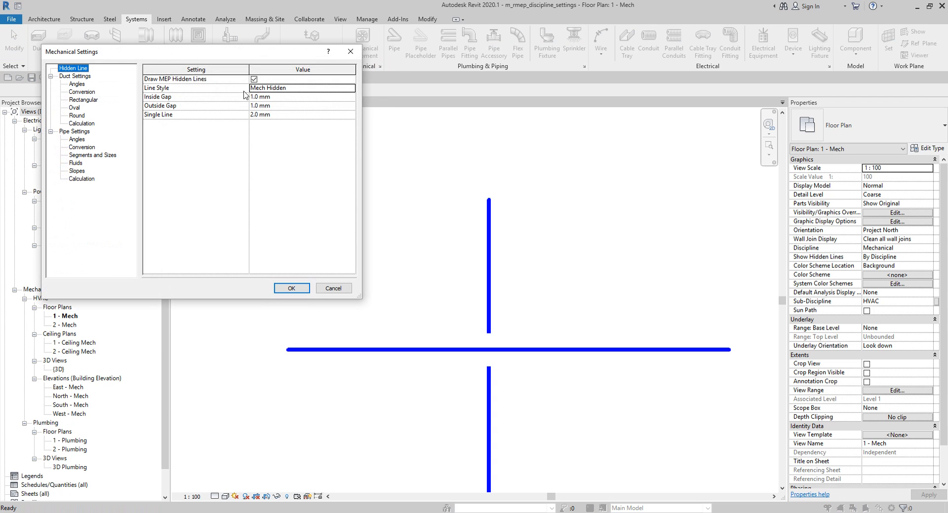
click(77, 77)
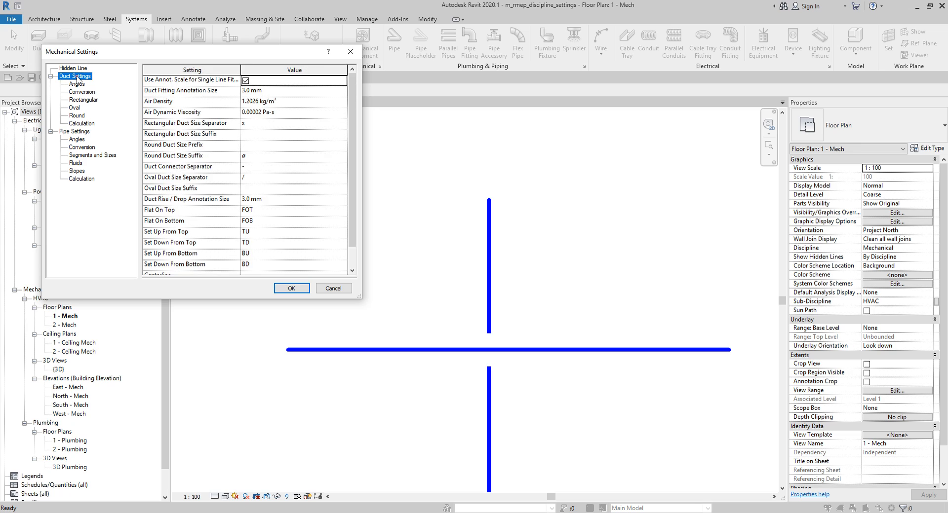
click(78, 132)
click(85, 77)
click(81, 82)
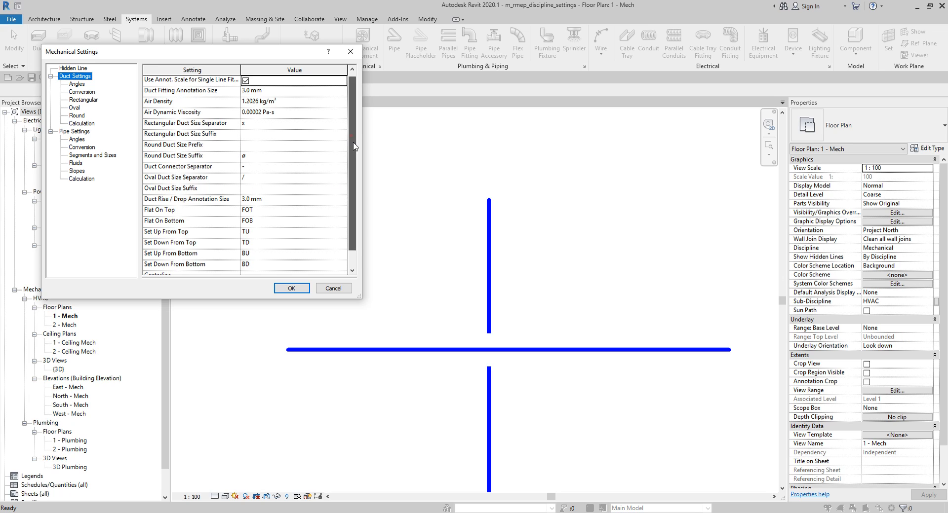
drag(349, 158, 349, 99)
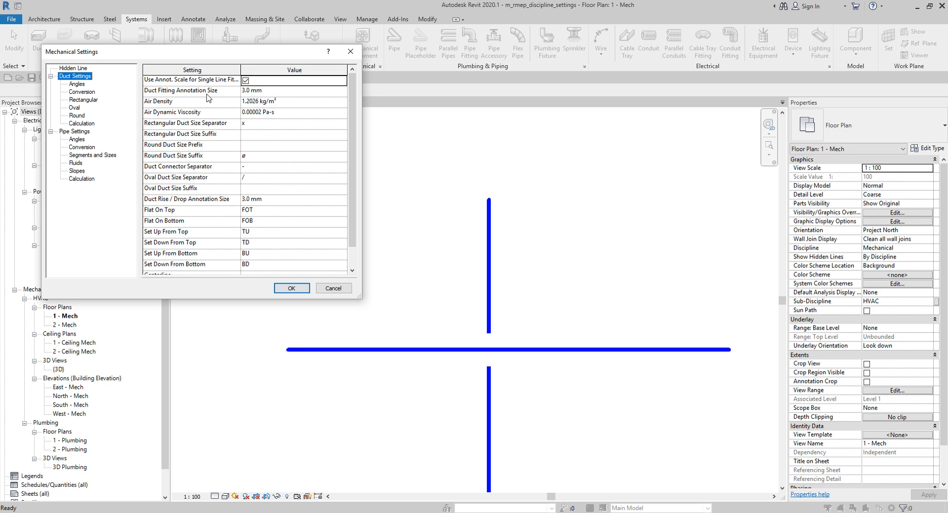
Step: Review the duct fitting annotation size, air density, air dynamic viscosity, and duct size separator and suffix settings
key(ctrl)
click(274, 92)
click(273, 92)
click(199, 93)
click(186, 103)
click(275, 104)
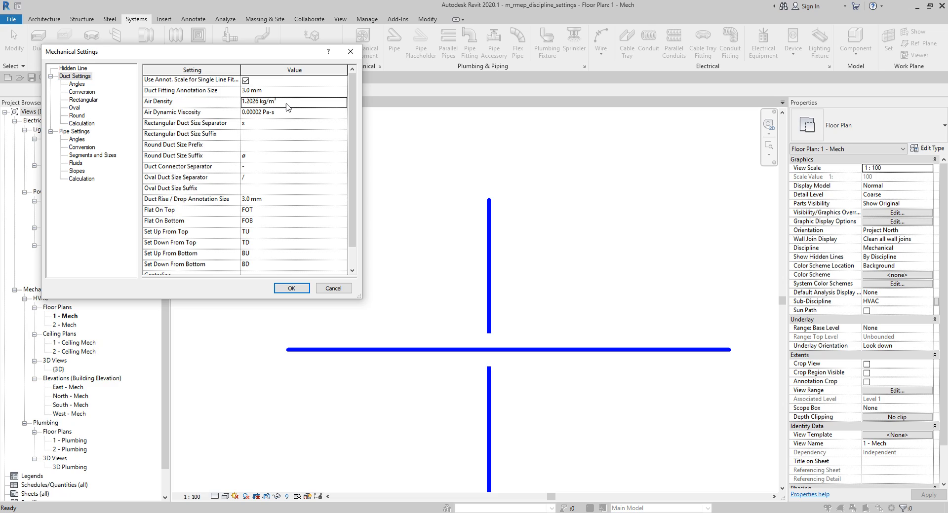
click(286, 105)
click(215, 113)
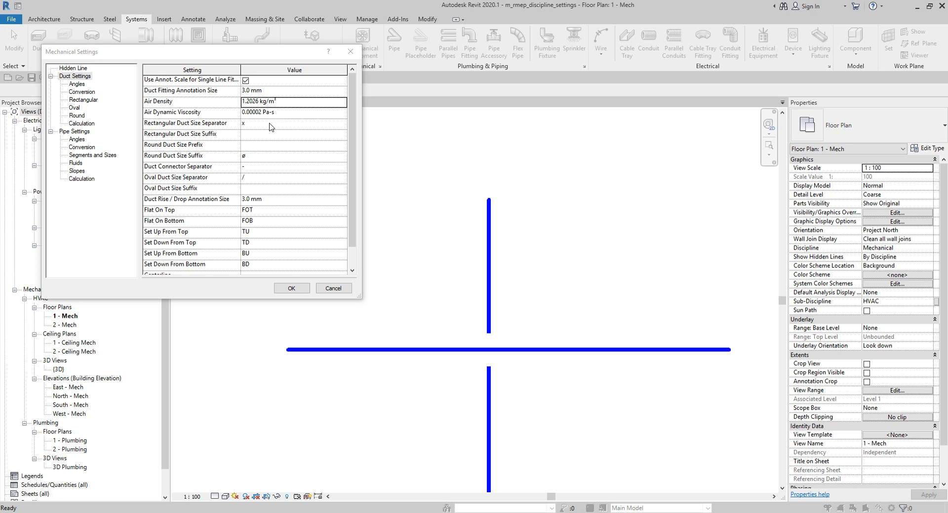
click(207, 135)
drag(355, 133, 355, 153)
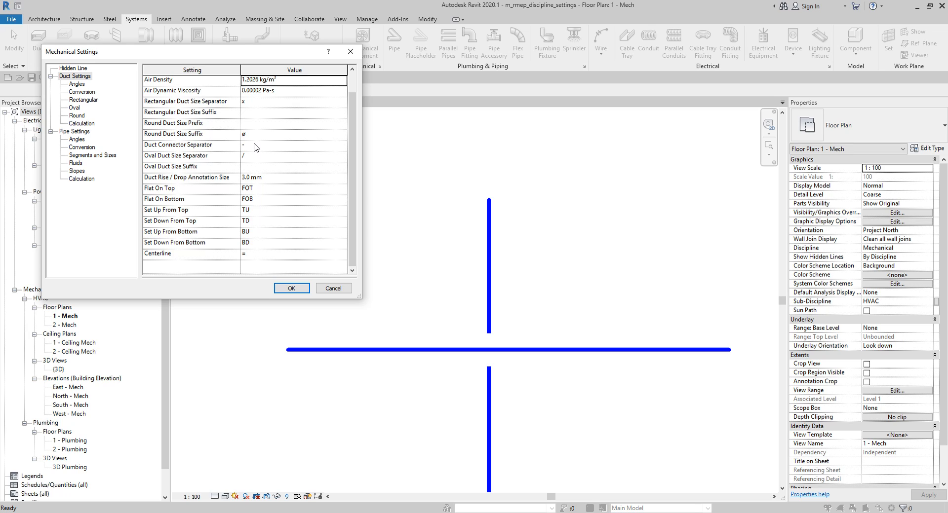
Step: Examine the fitting angle options, the supply air conversion settings and the rectangular duct size list in the Duct Settings
click(84, 78)
click(76, 84)
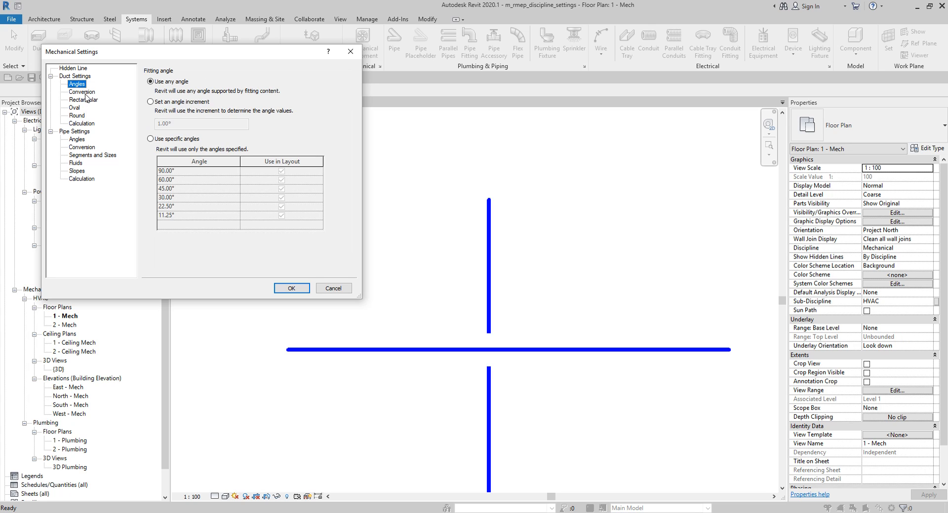
click(85, 93)
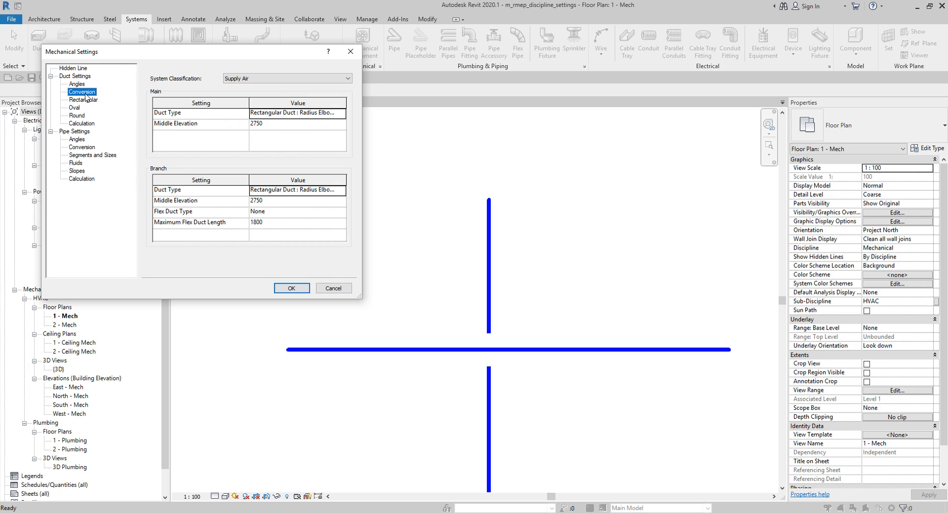
key(ctrl)
click(76, 100)
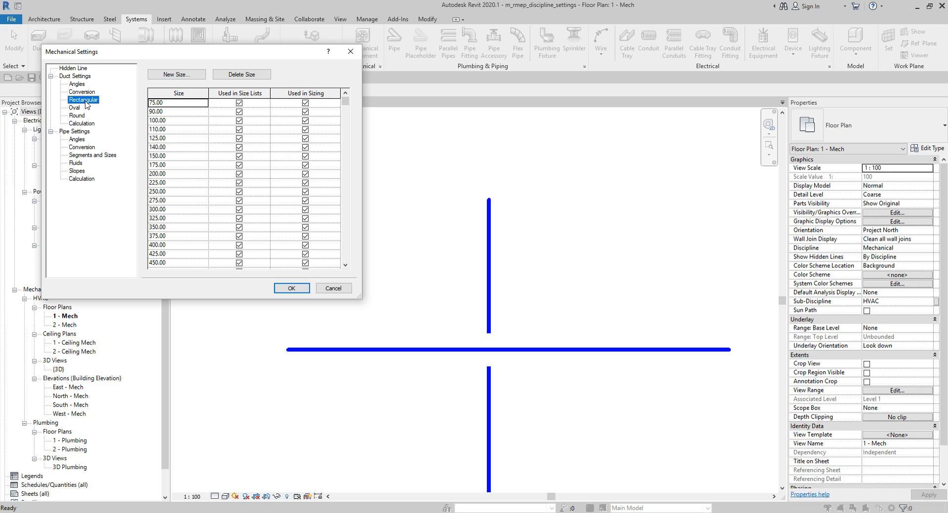
key(ctrl)
key(ctrl)
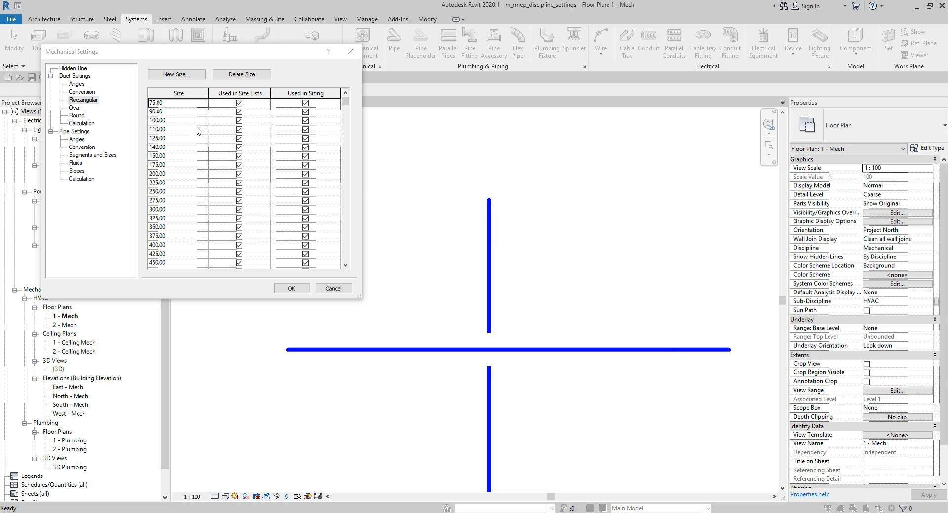
click(82, 93)
key(ctrl)
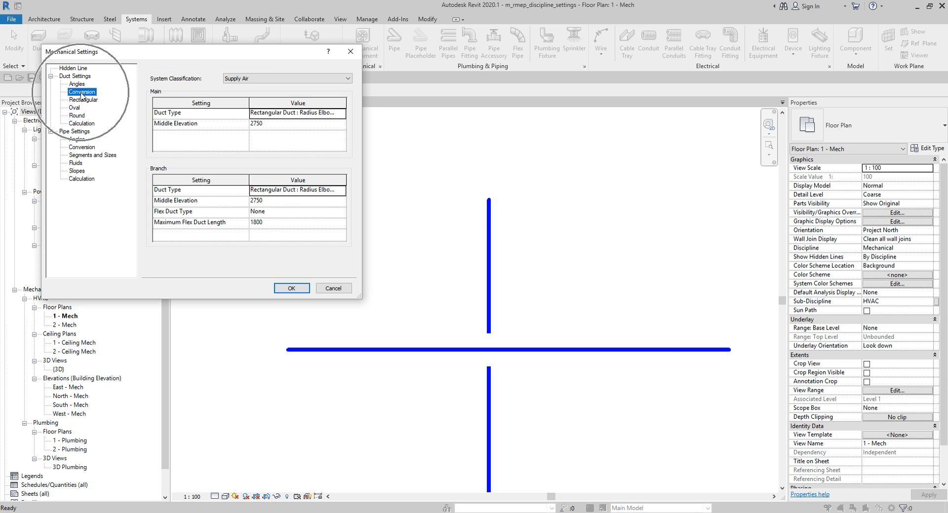
Step: Set the main duct type for Supply Air conversion to Rectangular Duct : Mitered Elbows / Tees and check its middle elevation
key(ctrl)
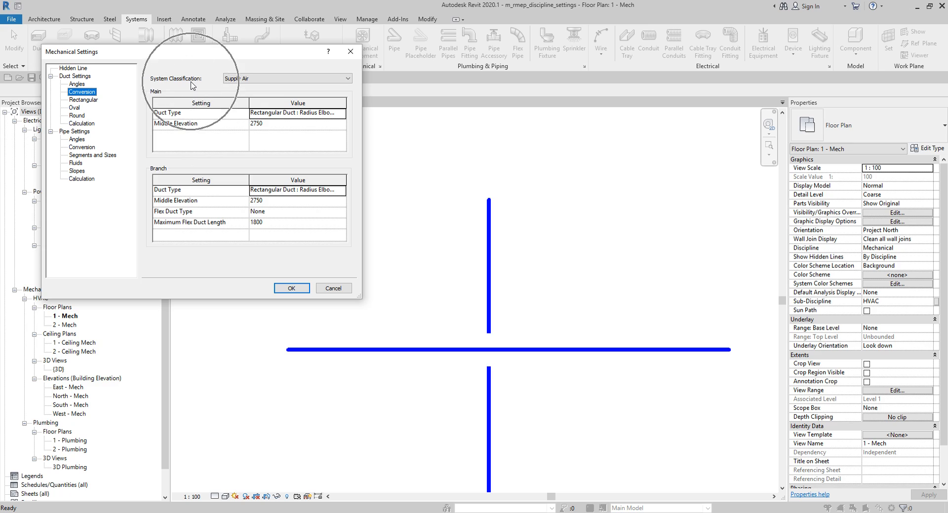
key(ctrl)
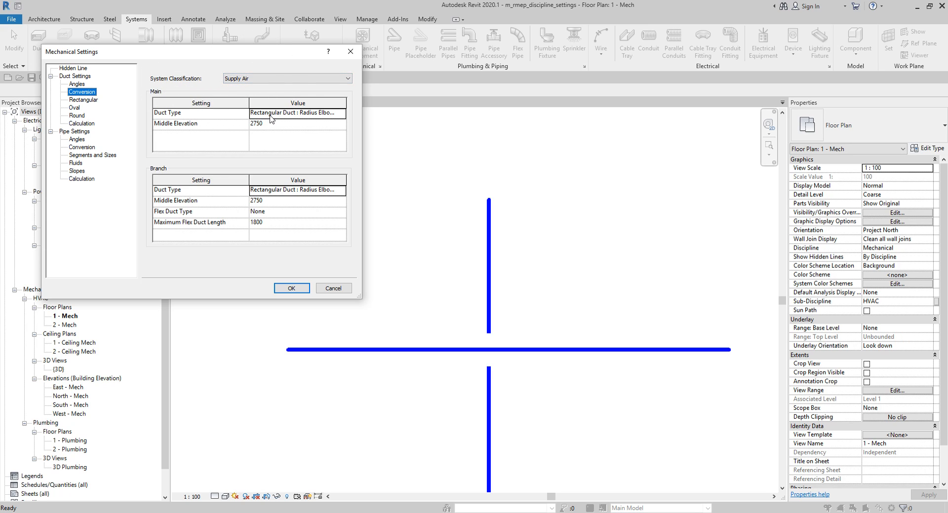
key(ctrl)
key(ctrl)
click(306, 114)
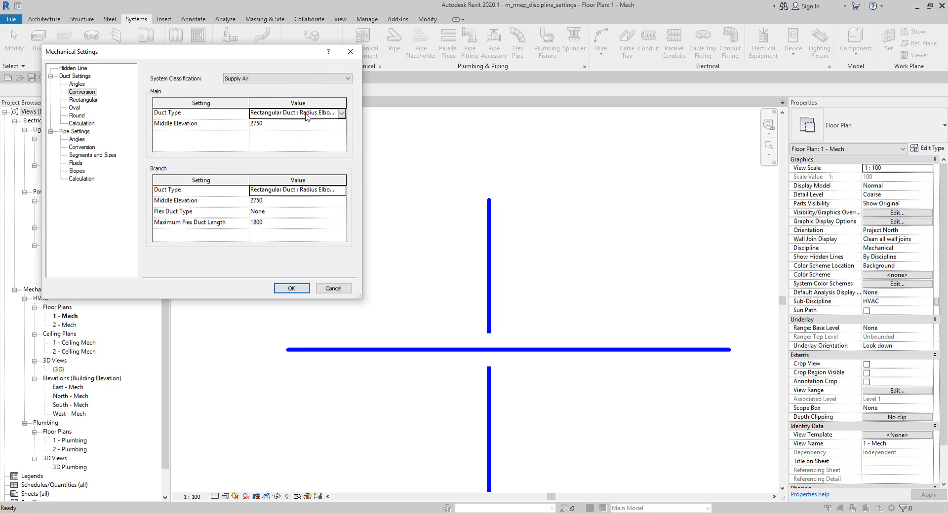
click(341, 113)
key(ctrl)
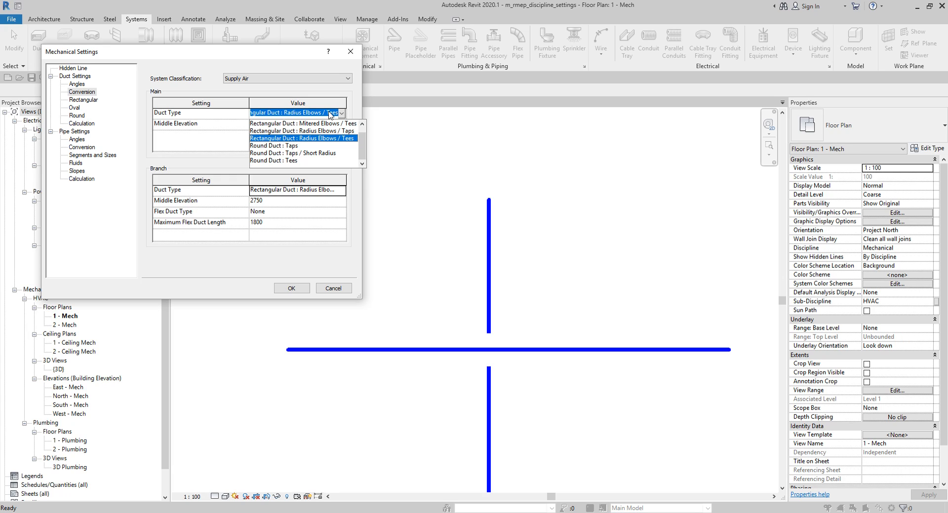
key(ctrl)
key(ctrl)
key(ctrl)
key(ctrl)
key(ctrl)
key(ctrl)
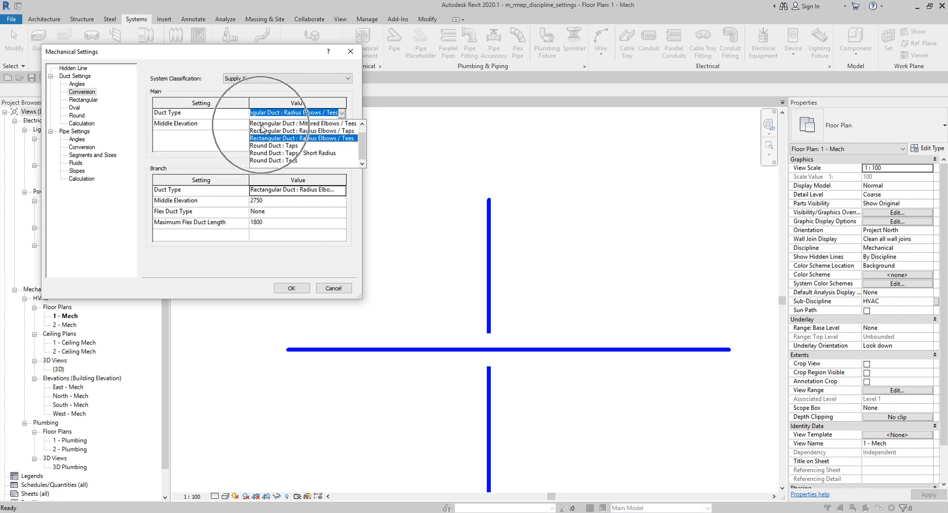
click(259, 124)
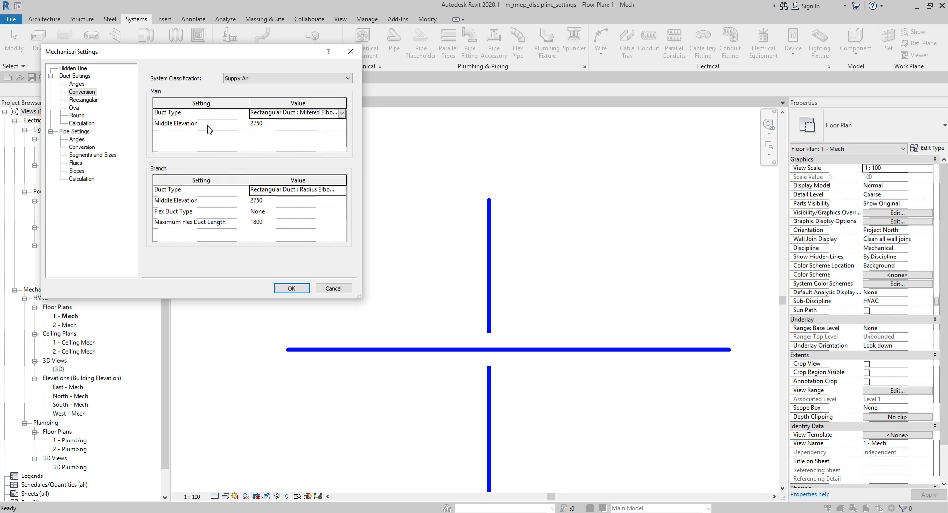
key(ctrl)
key(ctrl)
click(272, 126)
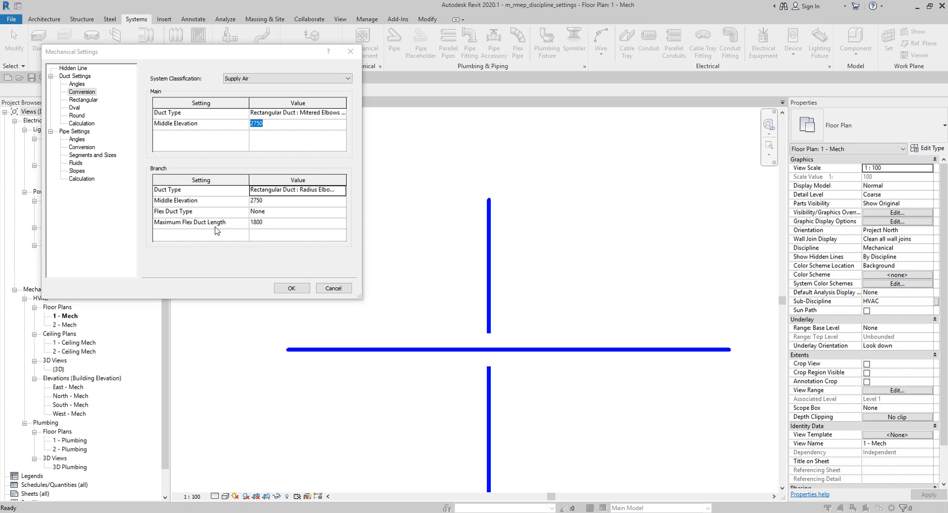
Step: Set the branch duct type to Rectangular Duct : Mitered Elbows / Tees and the flex duct type to Flex Duct Round : Flex - Round
click(284, 192)
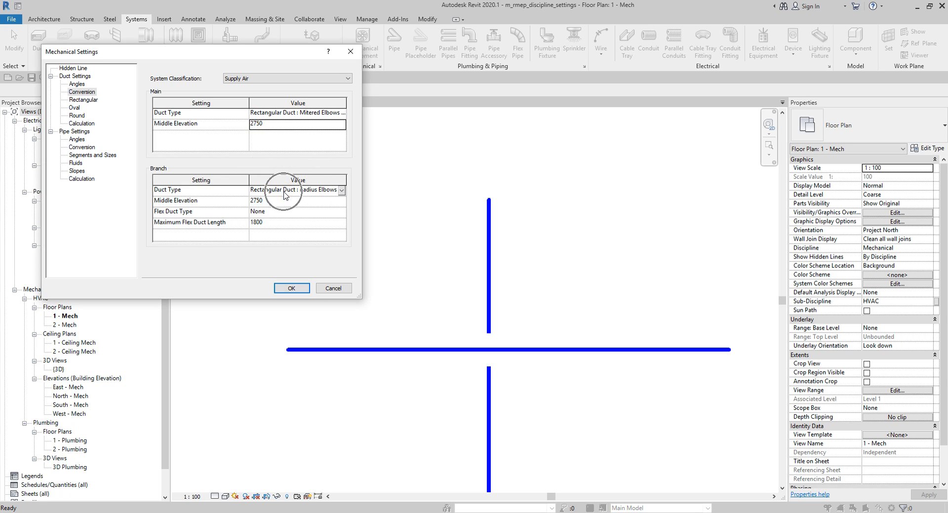
click(342, 192)
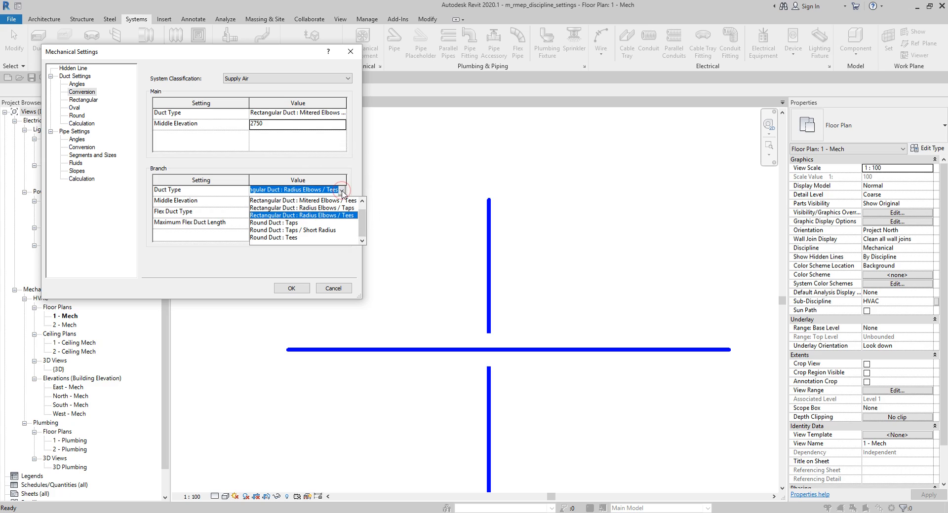
click(314, 202)
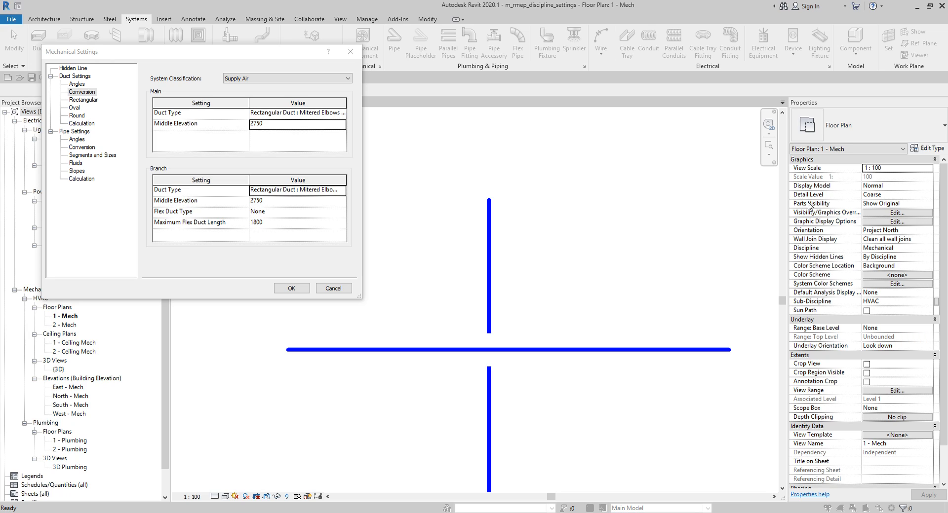
click(276, 212)
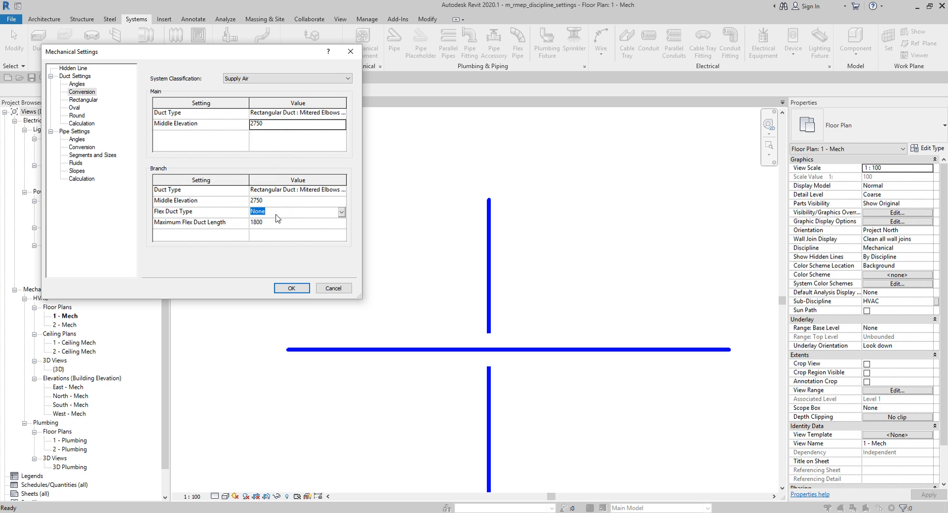
click(341, 213)
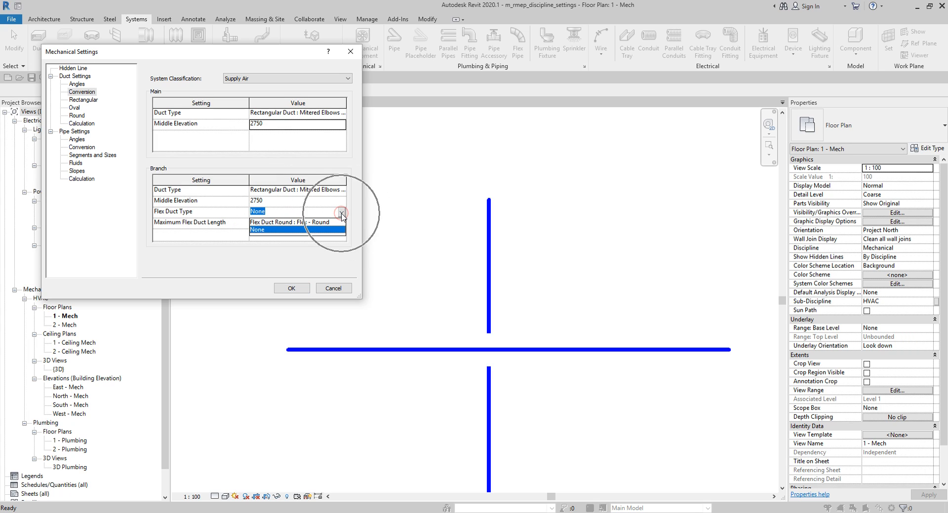
click(313, 227)
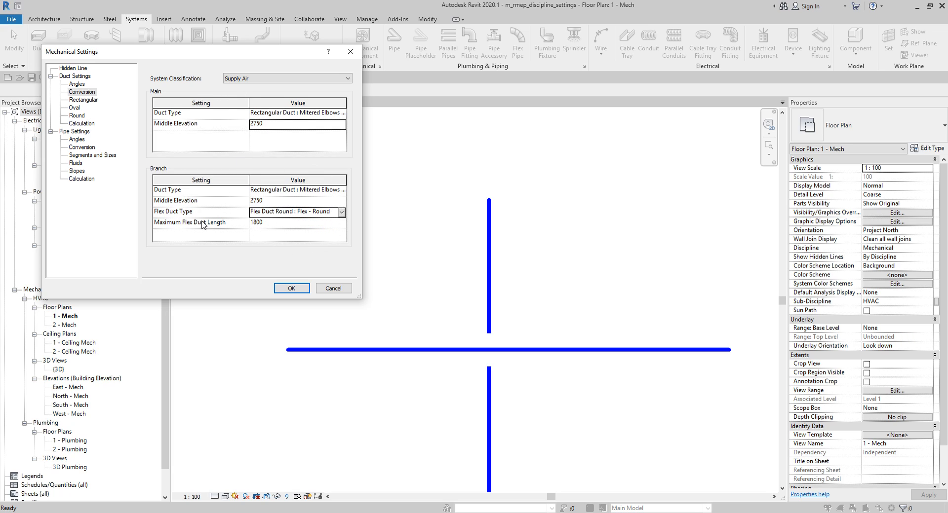
key(ctrl)
key(ctrl)
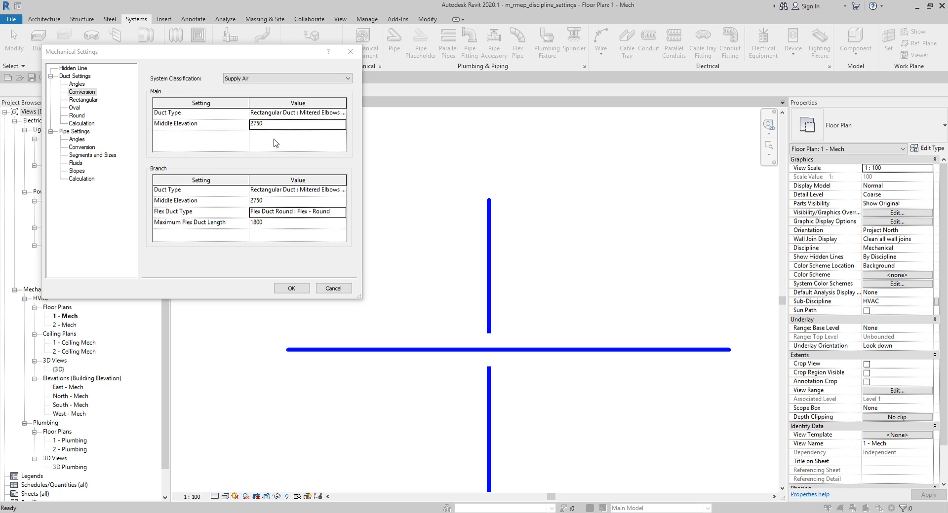
Step: Exclude the 90, 110 and 140 rectangular duct sizes from both the size lists and sizing
click(83, 100)
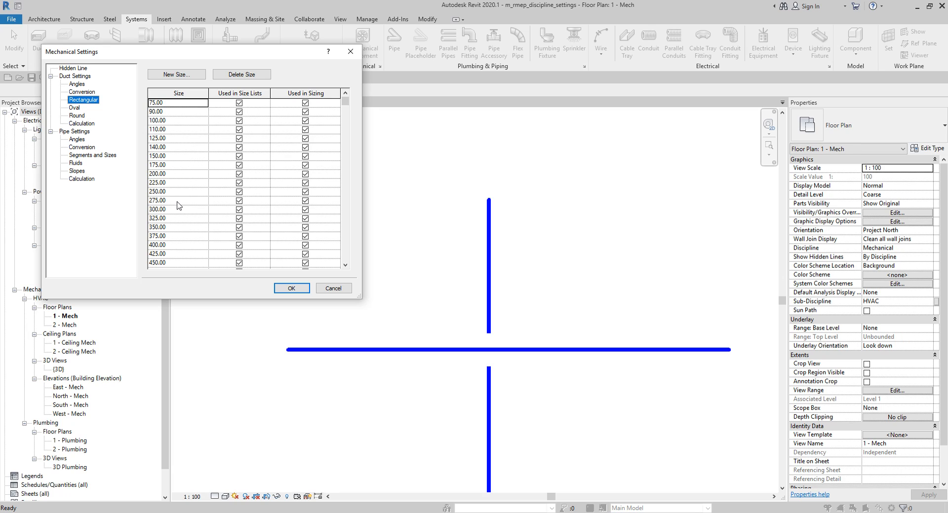
click(239, 112)
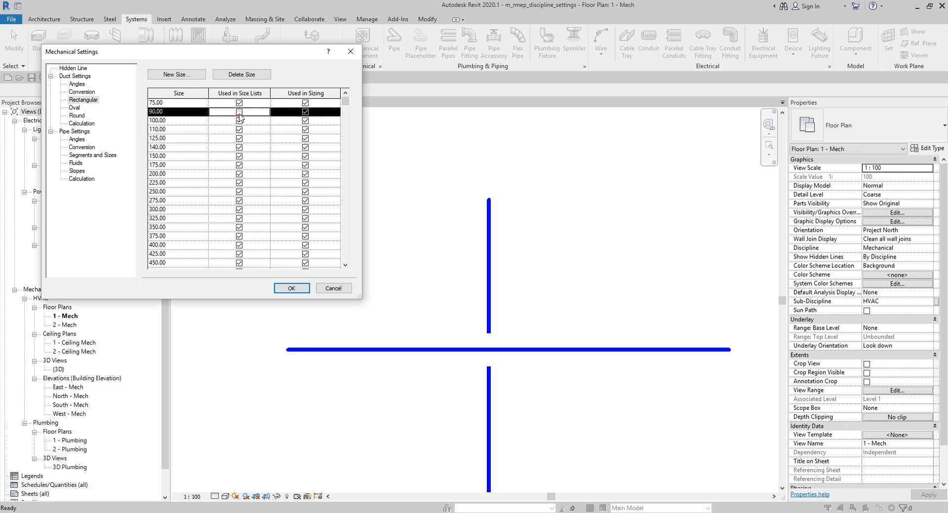
click(305, 113)
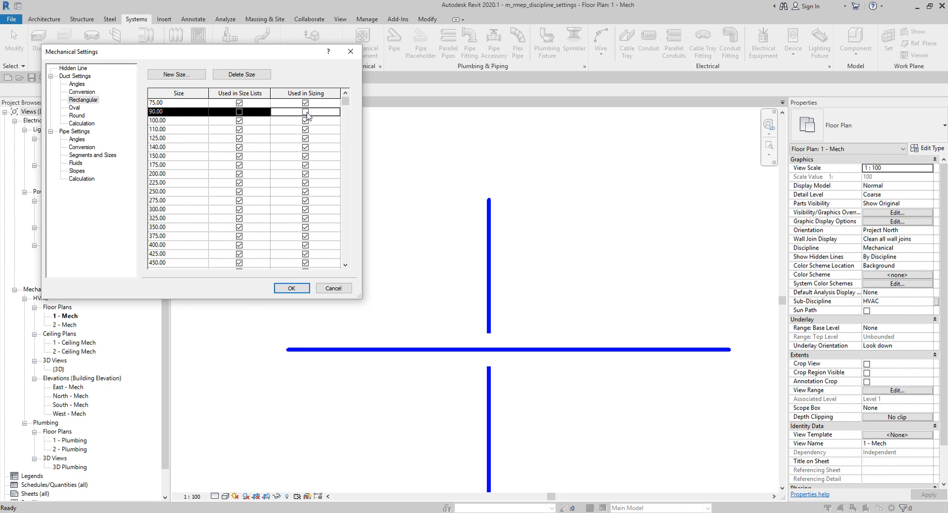
click(239, 130)
click(306, 131)
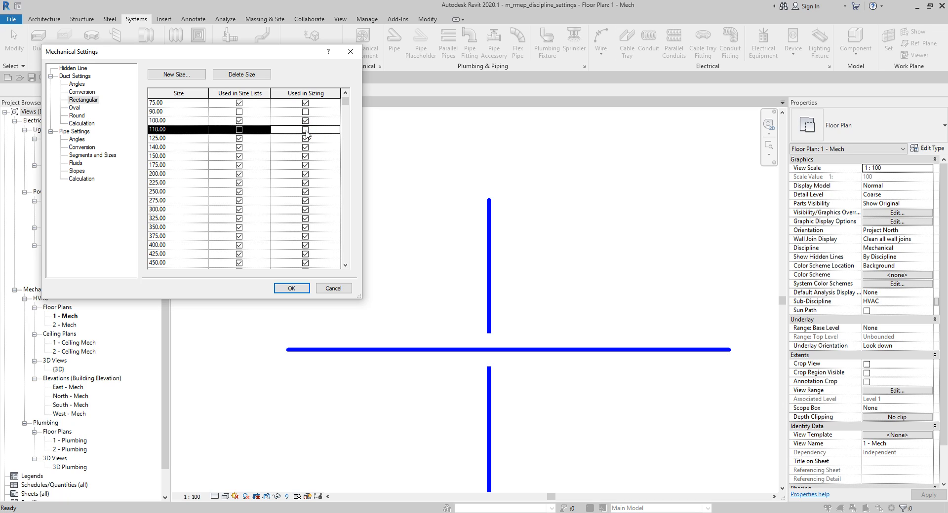
click(239, 148)
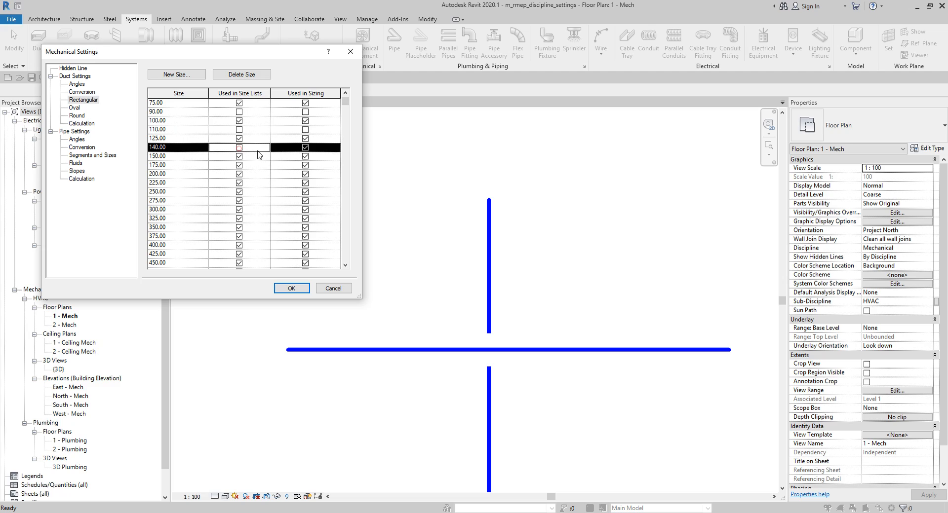
click(306, 148)
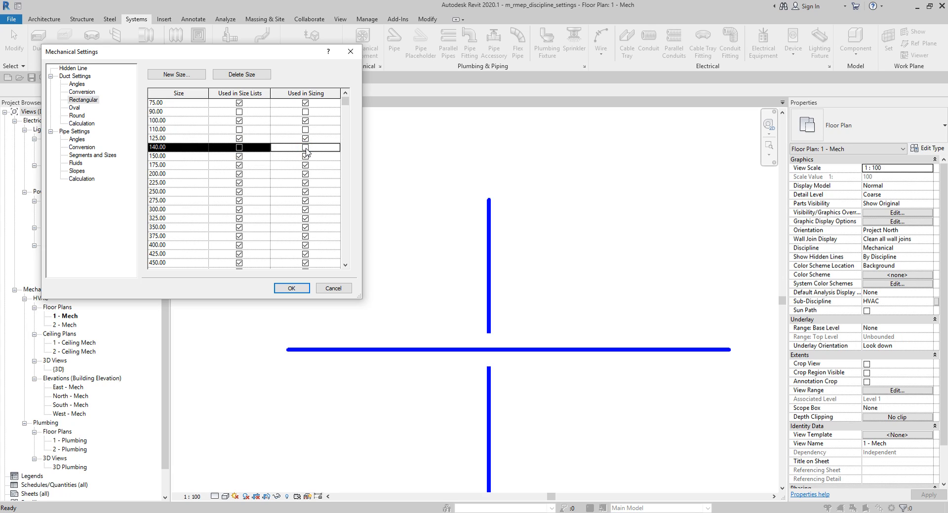
Step: Examine the oval and round duct size lists in the Duct Settings
click(76, 108)
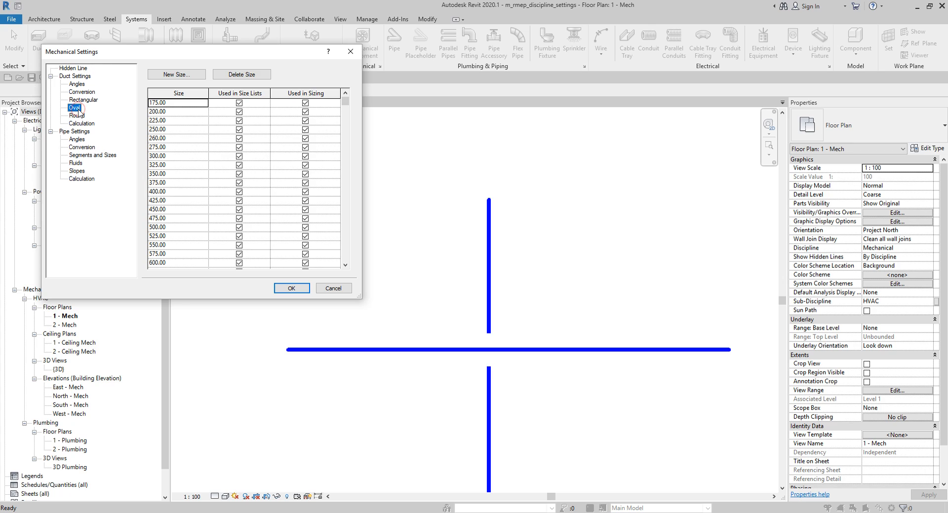
key(ctrl)
key(ctrl)
key(ctrl)
click(83, 117)
key(ctrl)
key(ctrl)
key(ctrl)
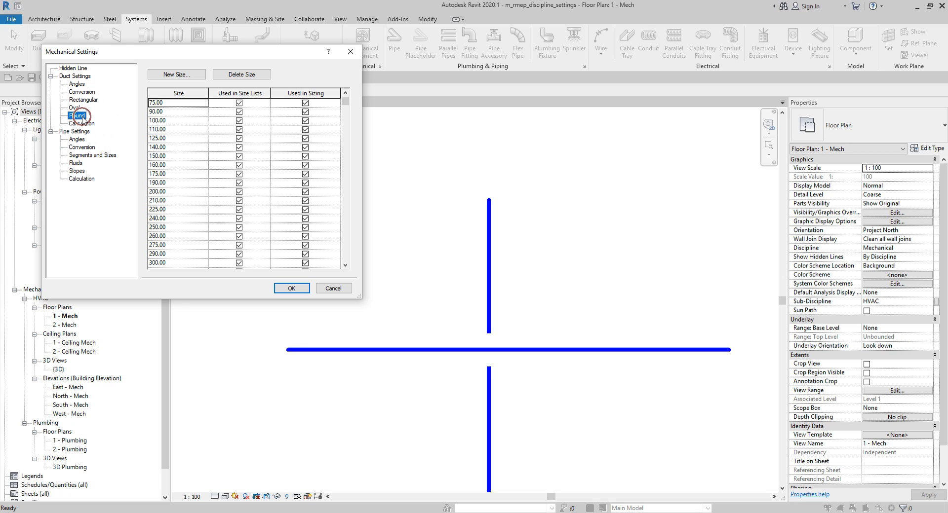
key(ctrl)
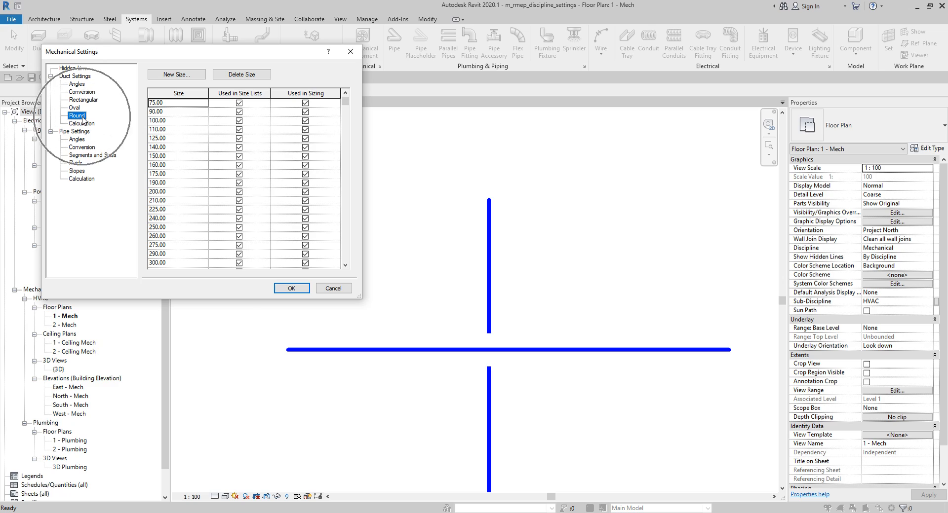
Step: Exclude the 90, 110, 140 and 260 round duct sizes from both the size lists and sizing
click(238, 112)
click(305, 112)
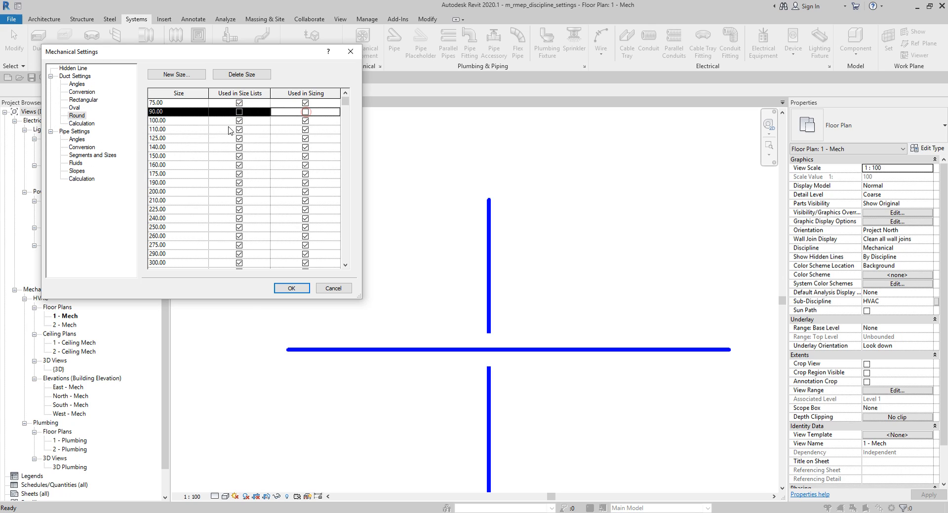
click(239, 129)
click(305, 130)
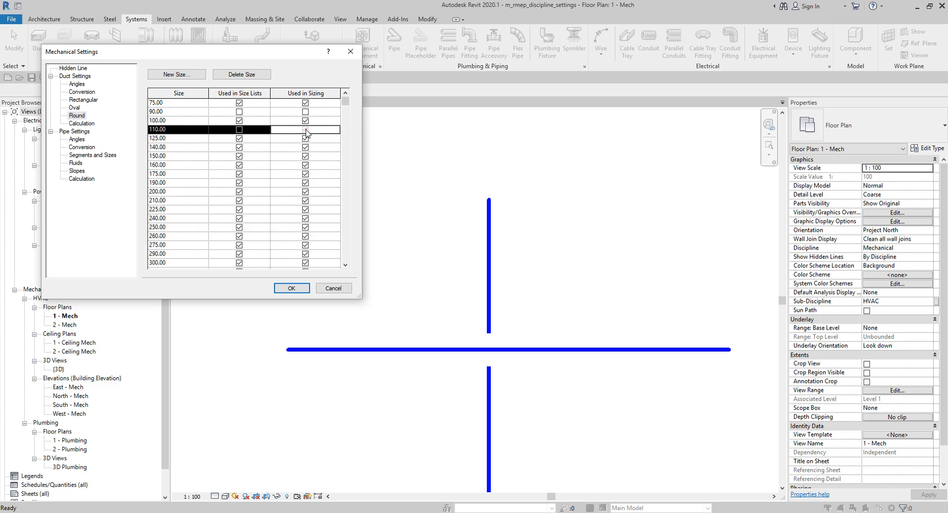
click(239, 147)
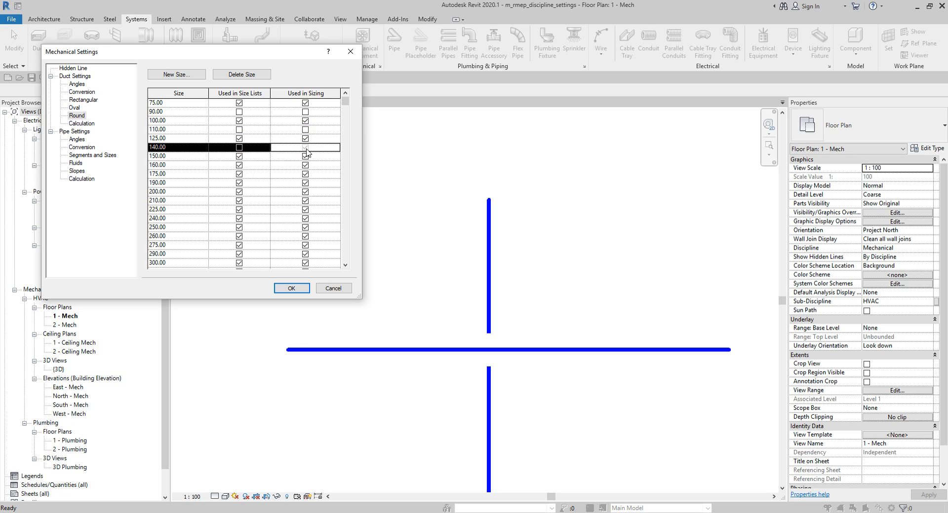
click(305, 147)
click(239, 236)
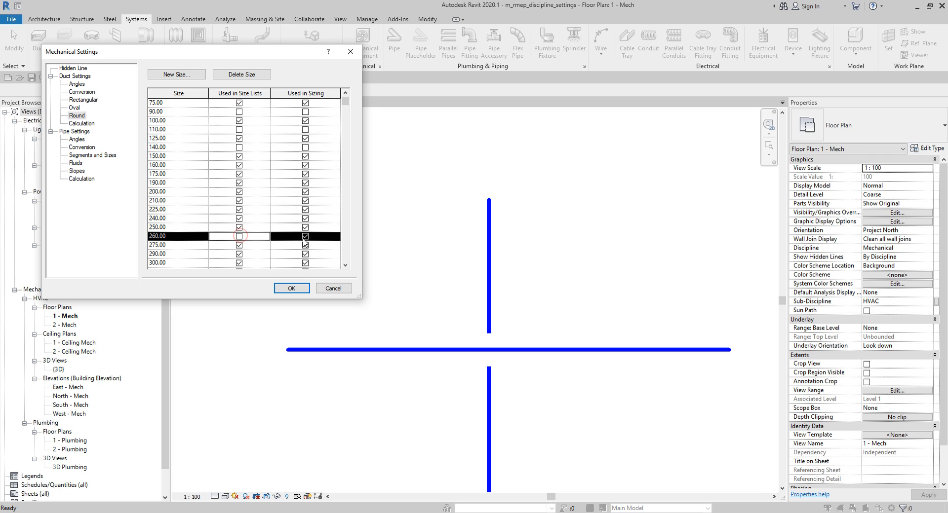
click(305, 237)
Step: Exclude the 390 round duct size from both the size lists and sizing
scroll(249, 210, down, 2)
scroll(251, 209, down, 1)
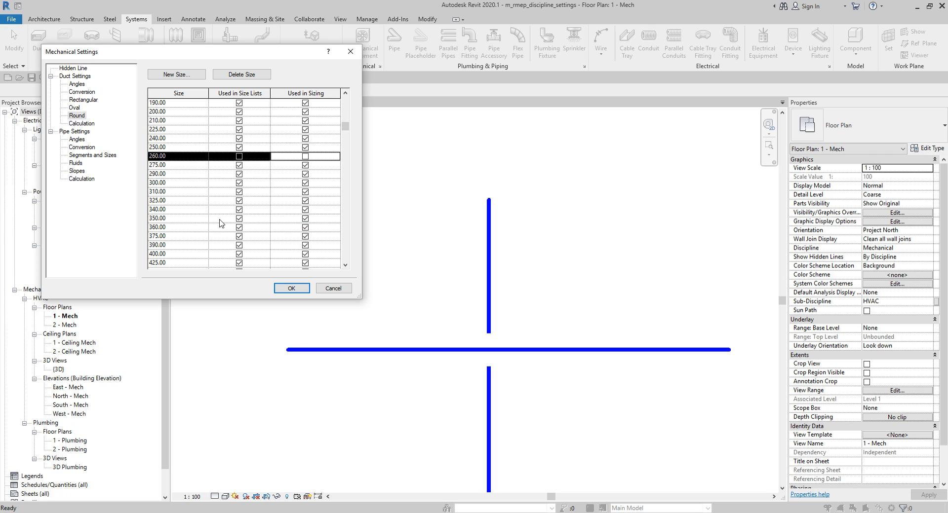
click(239, 246)
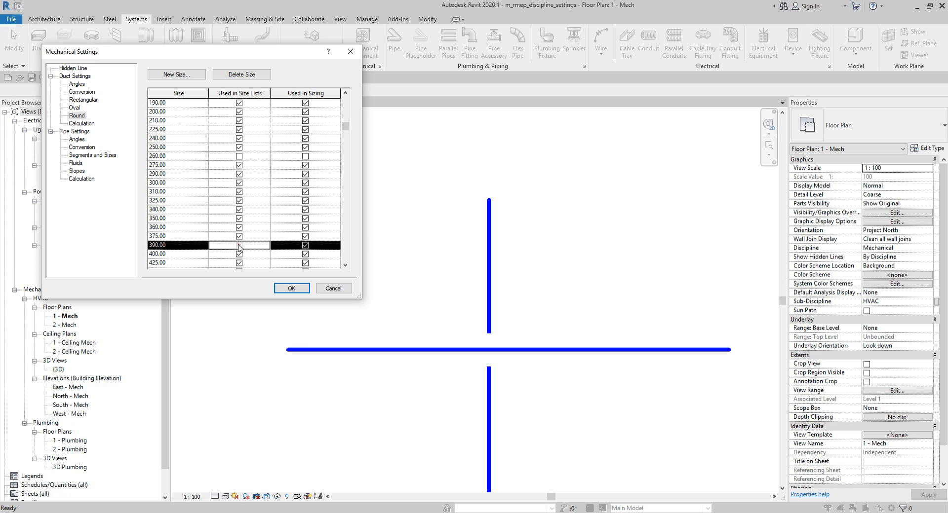
click(305, 246)
scroll(257, 225, down, 3)
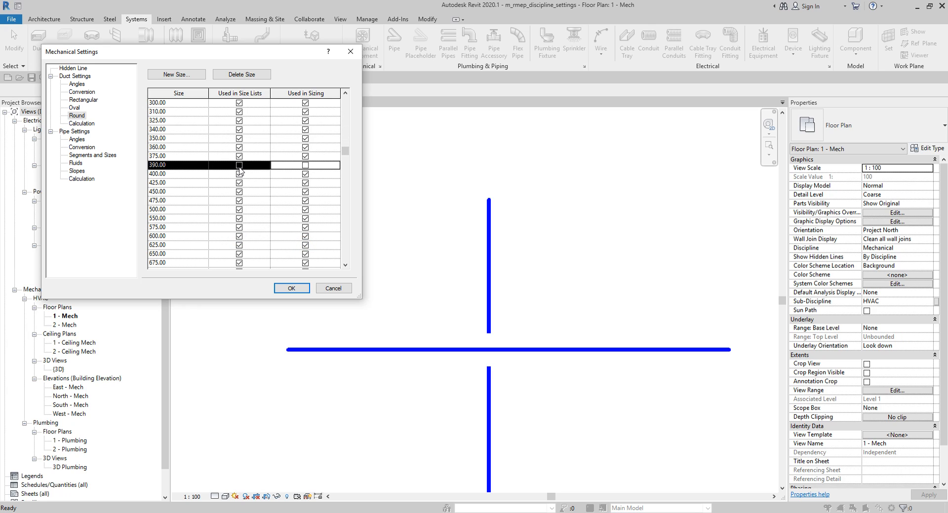
Step: Exclude the 290 and 310 round duct sizes from the size lists and sizing, and include the 390 size in both again
scroll(250, 141, up, 1)
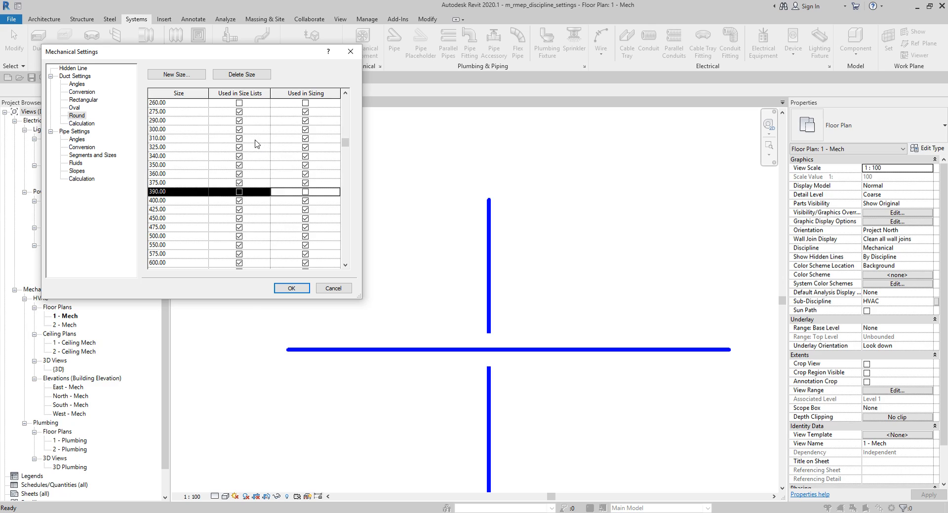
click(239, 120)
click(305, 121)
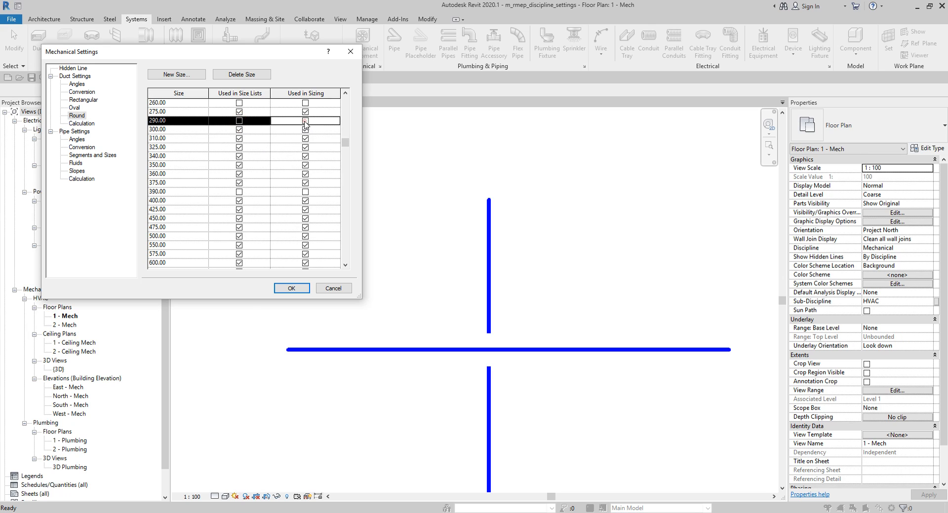
click(239, 192)
click(305, 191)
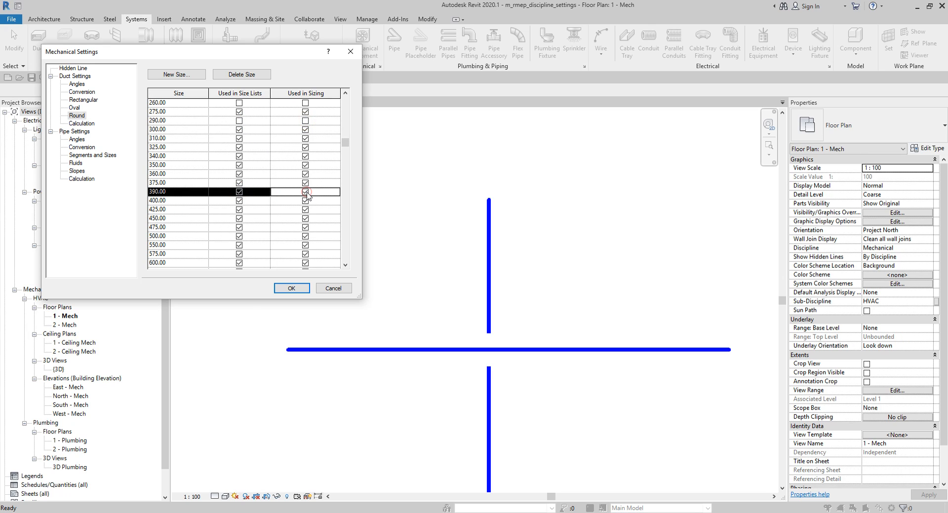
click(239, 138)
click(305, 138)
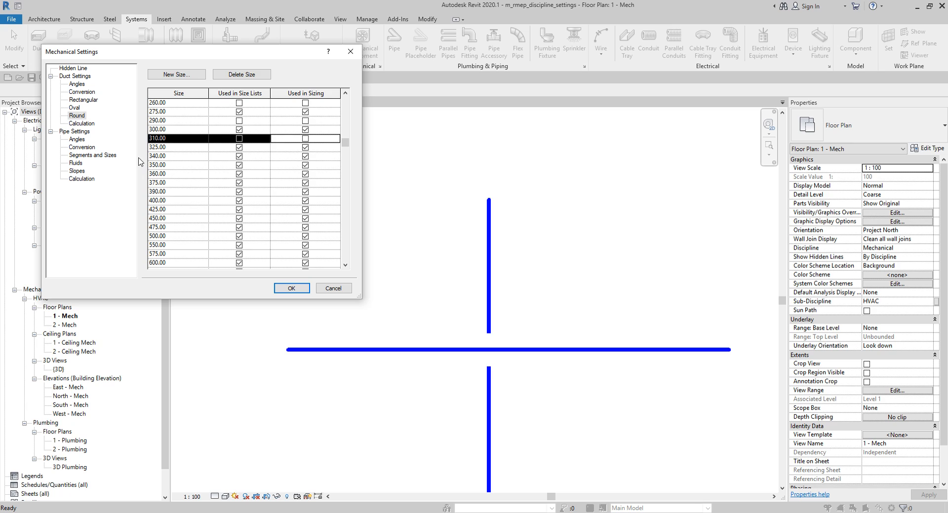
Step: Review the general pipe settings and the pipe fitting angle and conversion settings
click(81, 132)
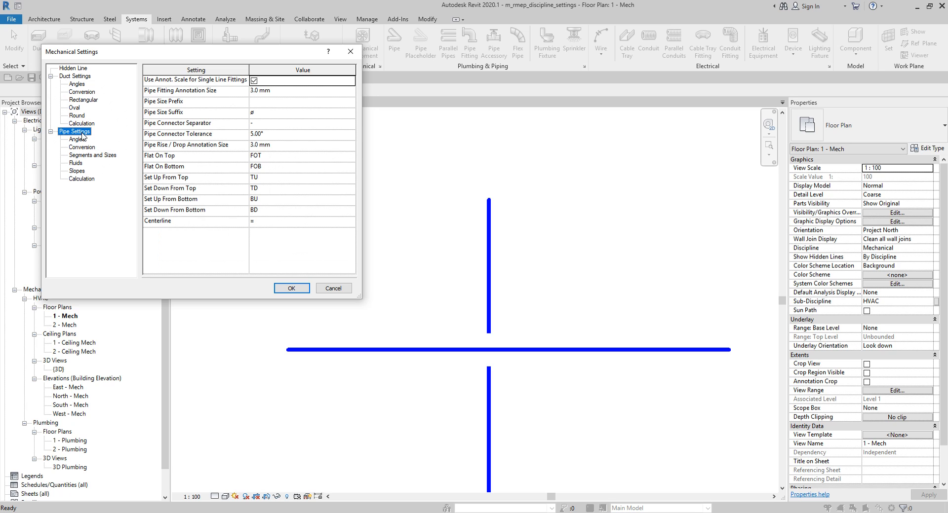
click(80, 140)
click(83, 147)
click(88, 156)
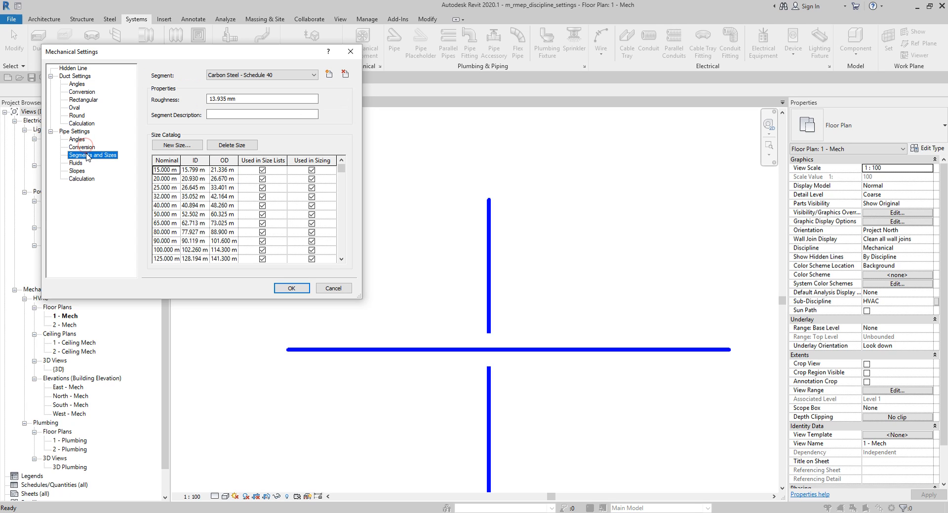
click(78, 139)
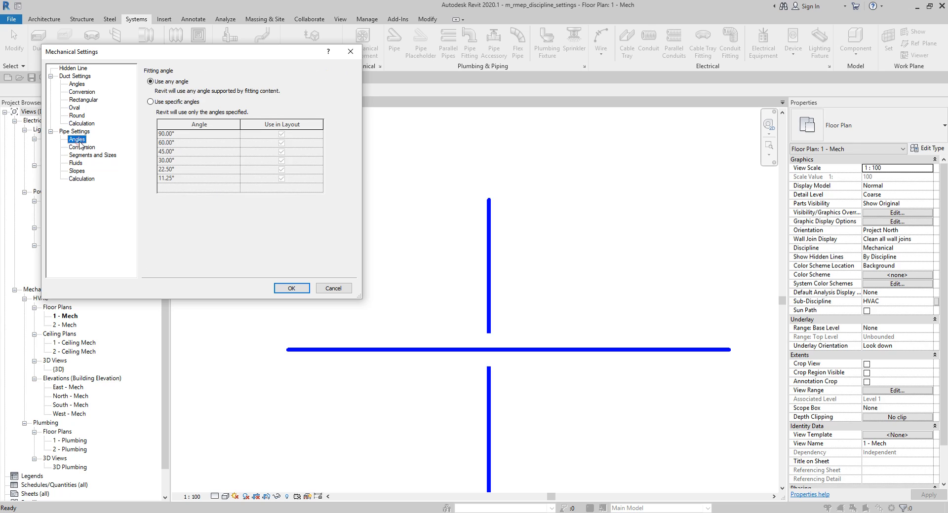
click(82, 148)
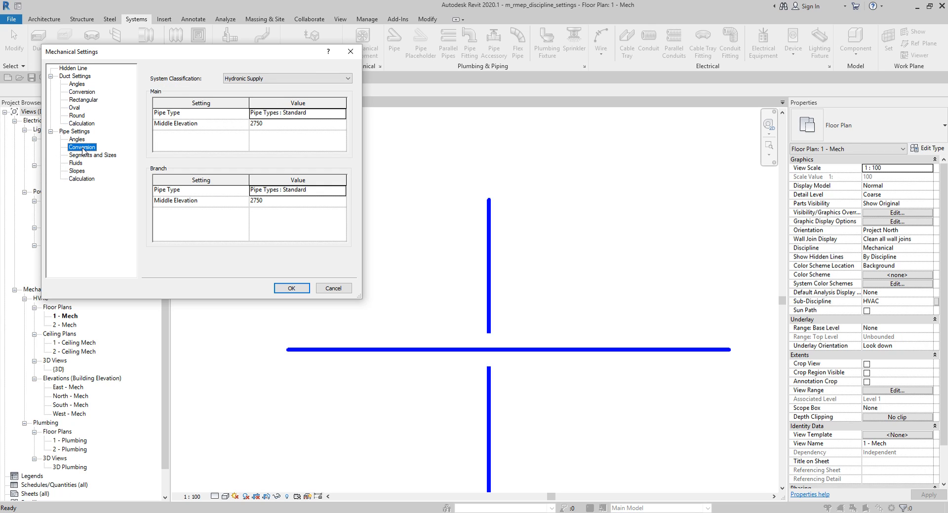
Step: Exclude the 20 mm nominal size of the Carbon Steel - Schedule 40 pipe segment from both the size lists and sizing
click(82, 155)
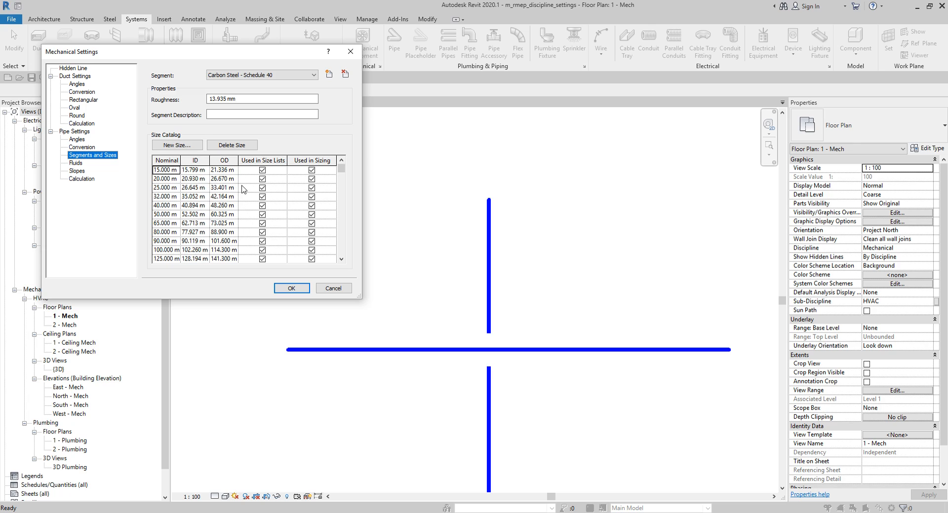
click(263, 180)
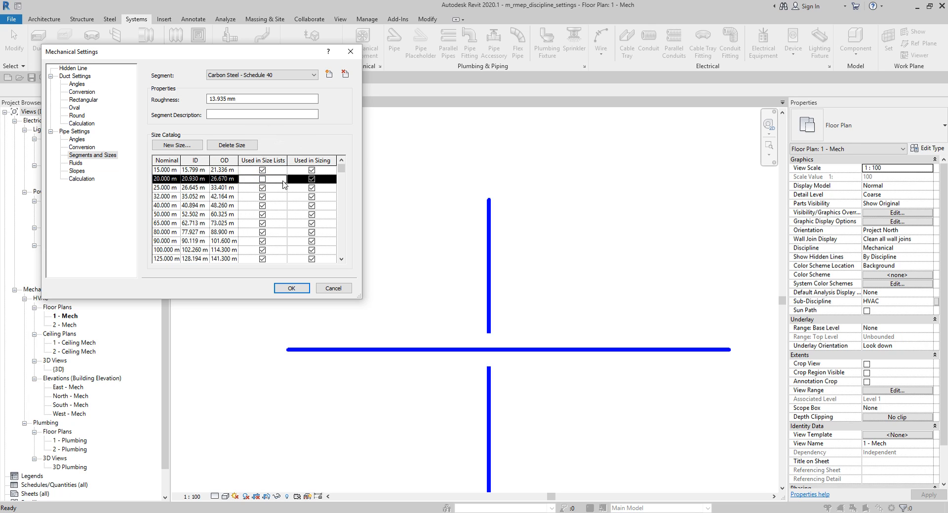
click(312, 180)
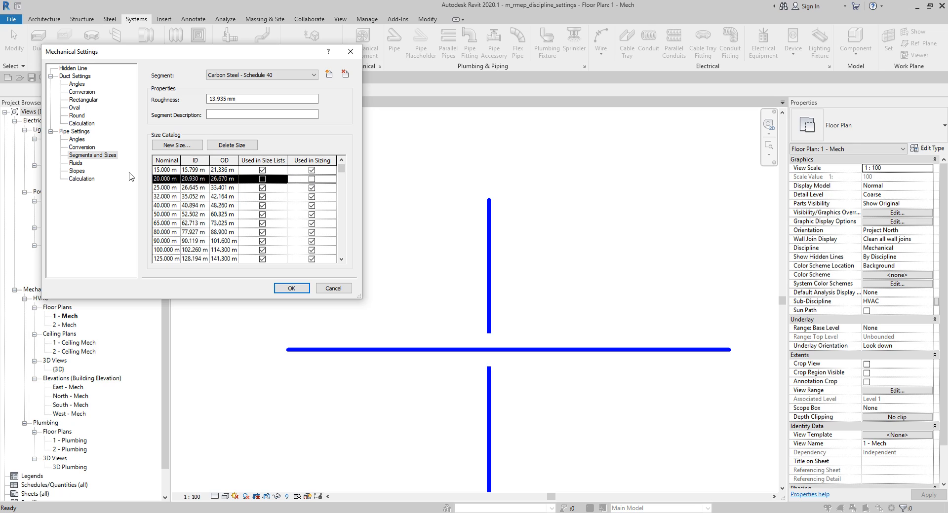
Step: Examine the pipe fluids, slope values and the calculation methods for hydronic networks, pressure drop and flow
click(79, 164)
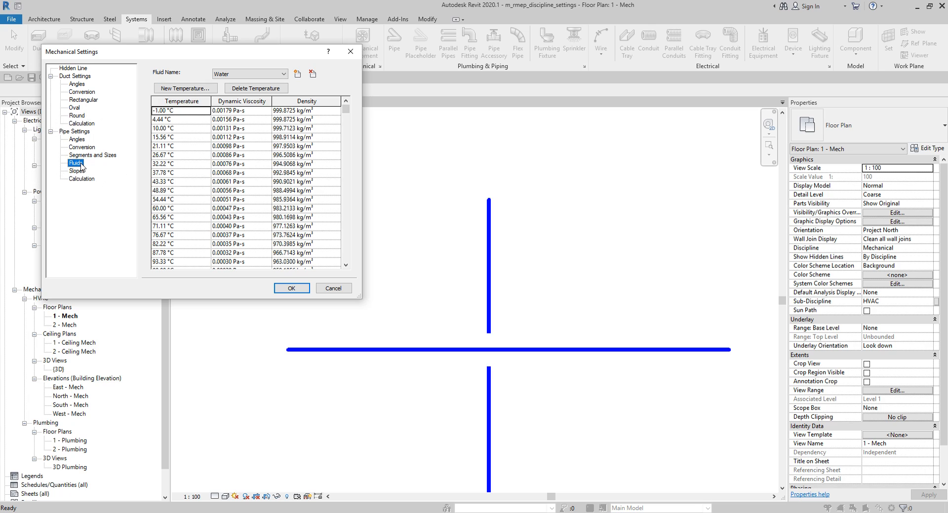
click(284, 74)
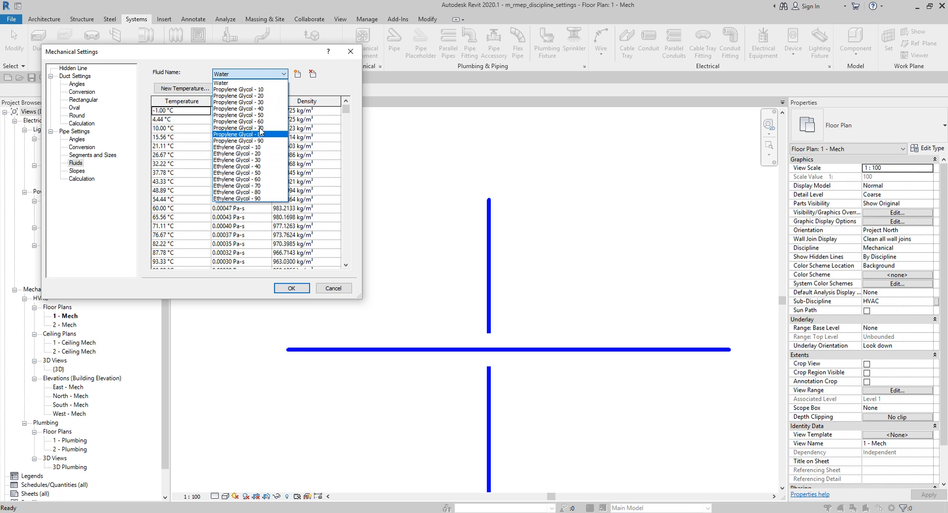
click(234, 63)
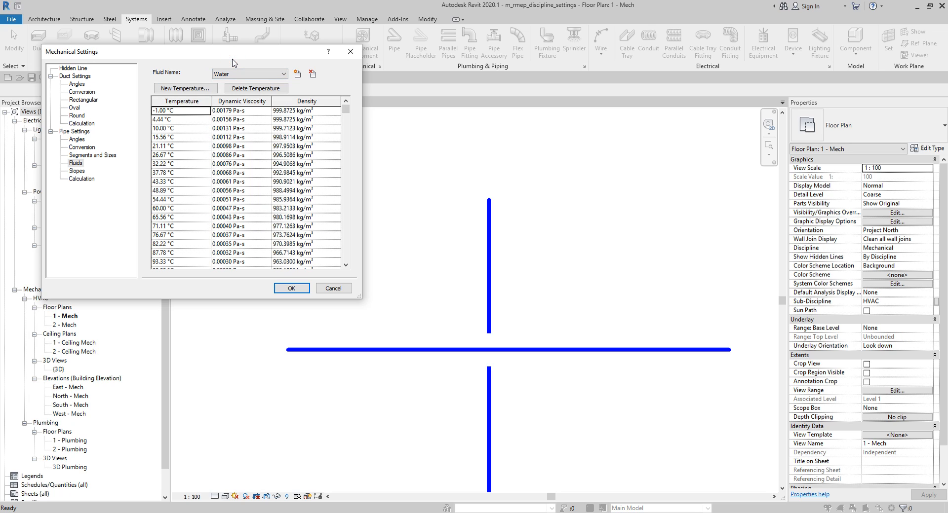
click(81, 173)
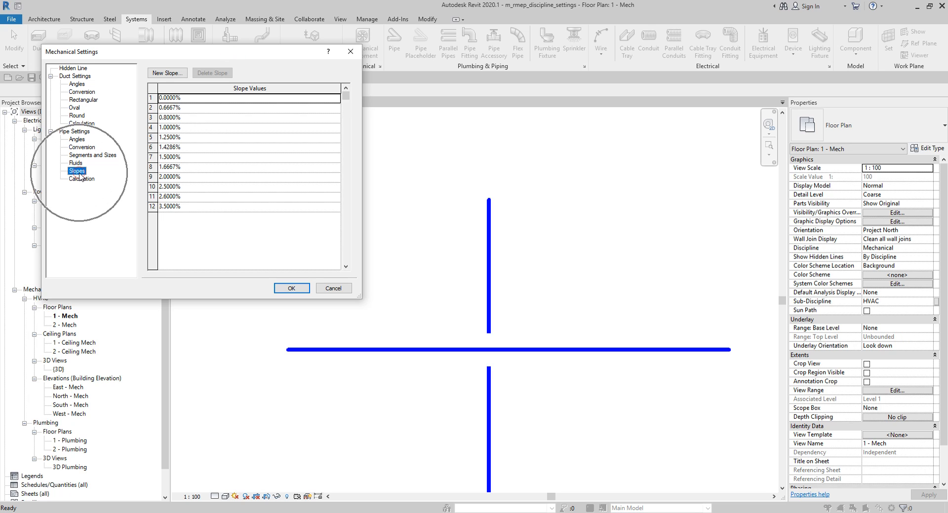
click(82, 178)
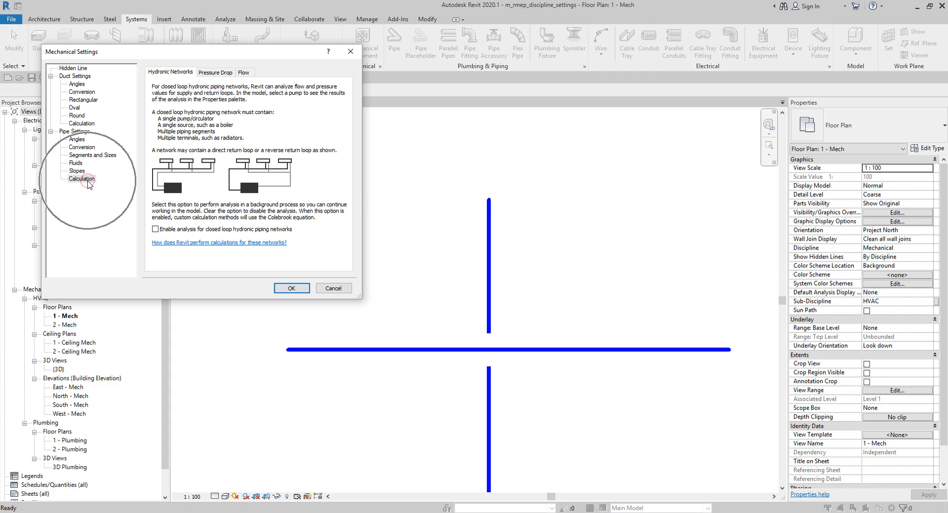
click(228, 73)
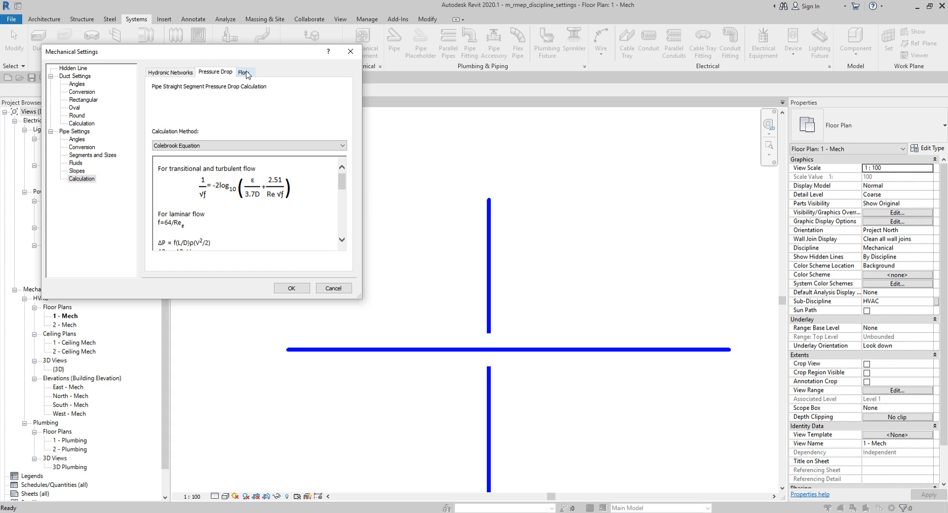
click(245, 73)
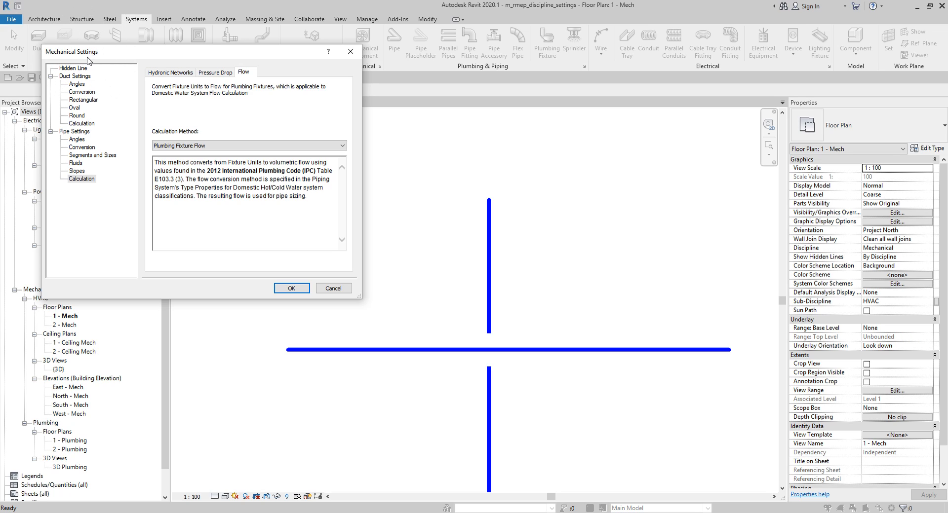
click(291, 289)
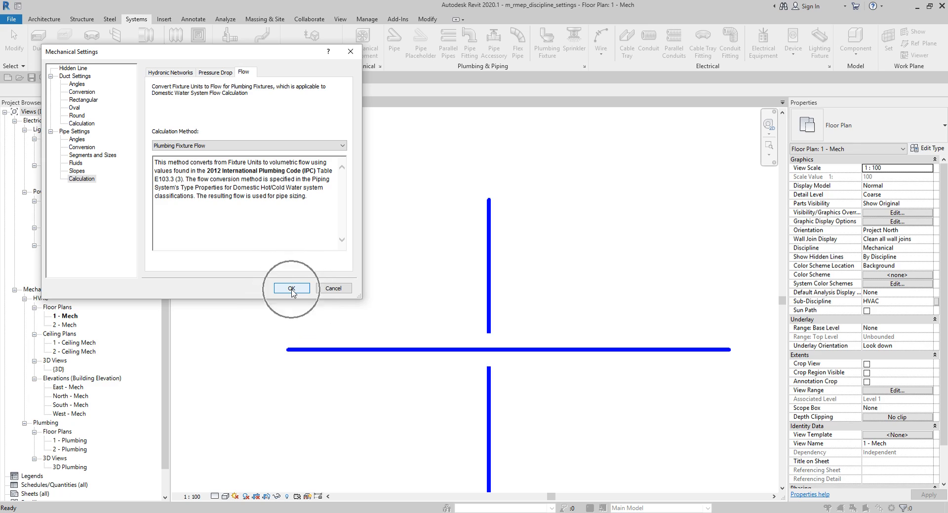
Step: Set the mechanical hidden line inside gap, outside gap and single line gap to 0.5 mm and apply the settings
click(77, 70)
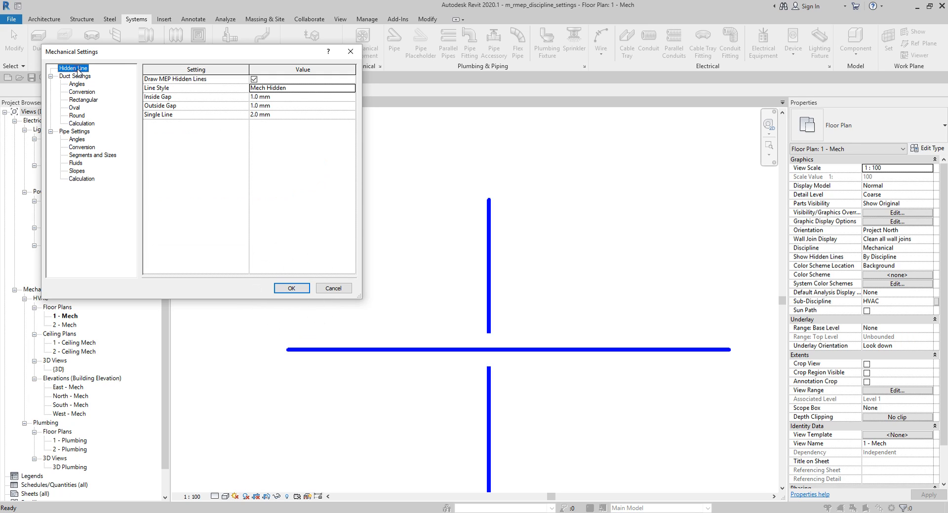
click(274, 97)
click(282, 99)
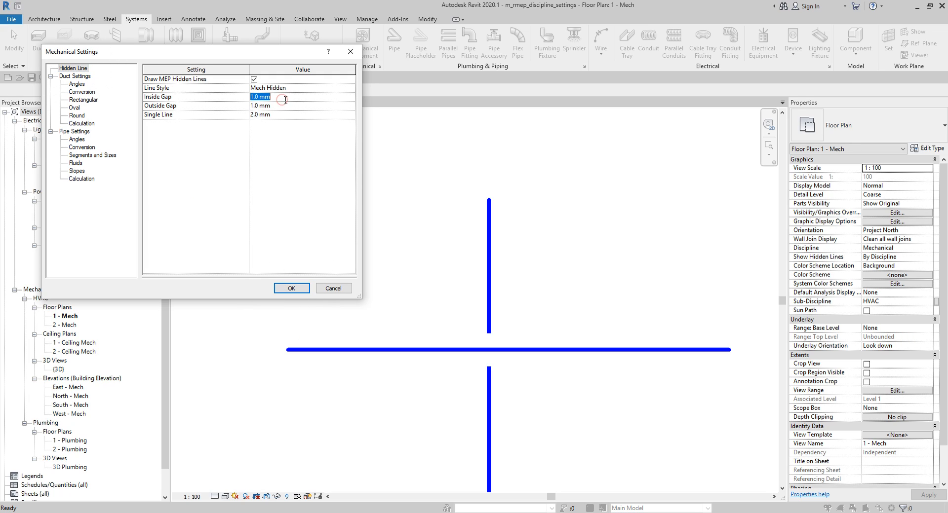
text(.5)
click(287, 105)
text(.5)
click(285, 115)
text(.5)
click(302, 289)
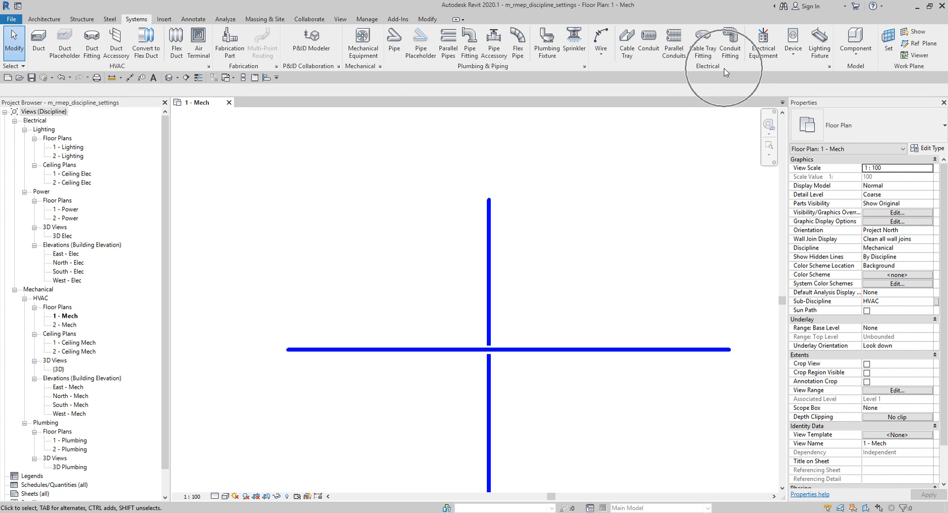
Step: Open the Electrical Settings and examine the hidden line, general, angle and wiring settings
click(830, 67)
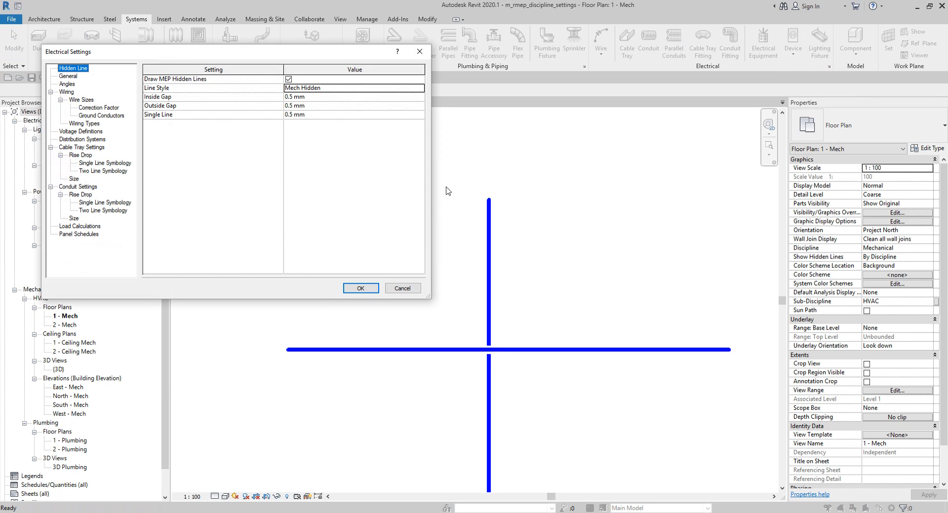
drag(291, 58, 526, 118)
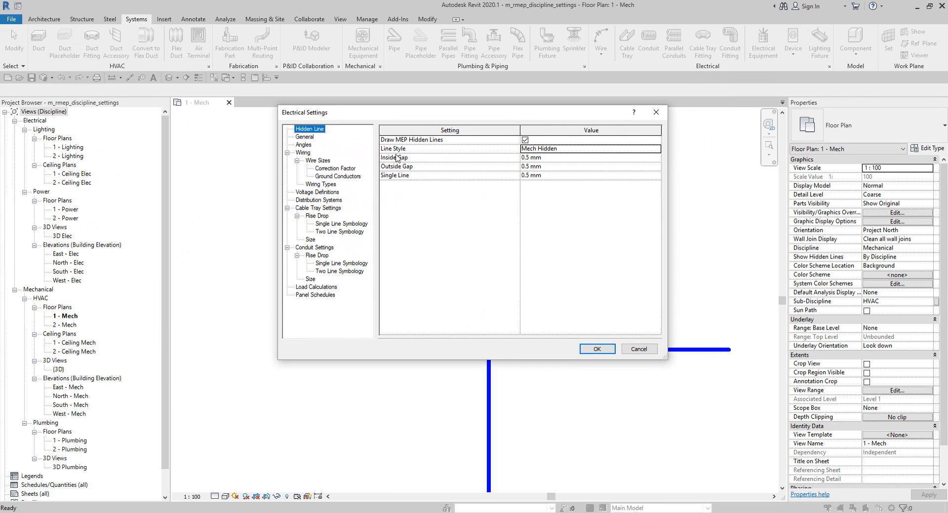
click(313, 130)
click(314, 131)
click(305, 137)
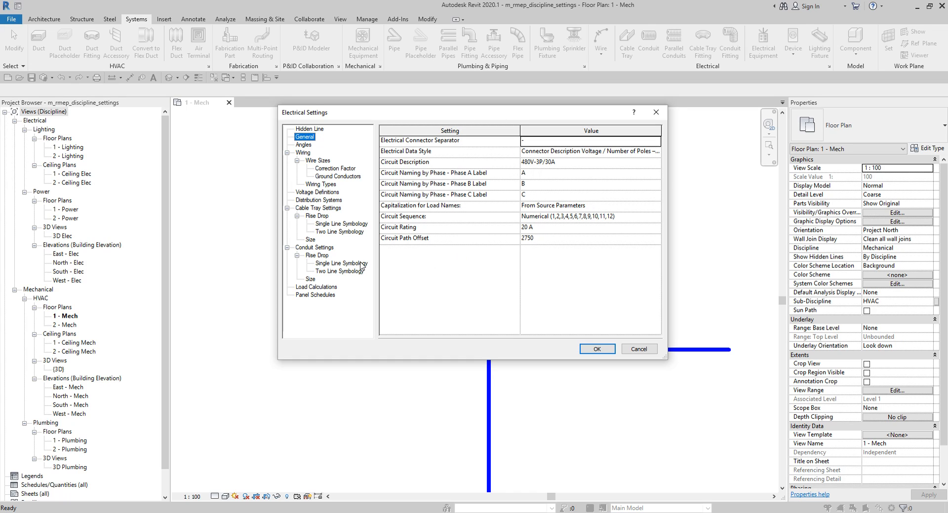
click(304, 145)
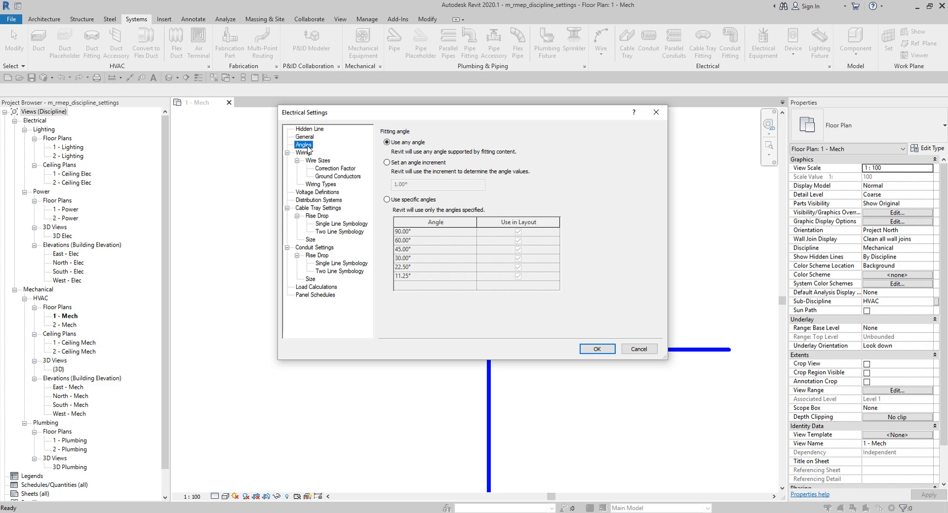
click(303, 153)
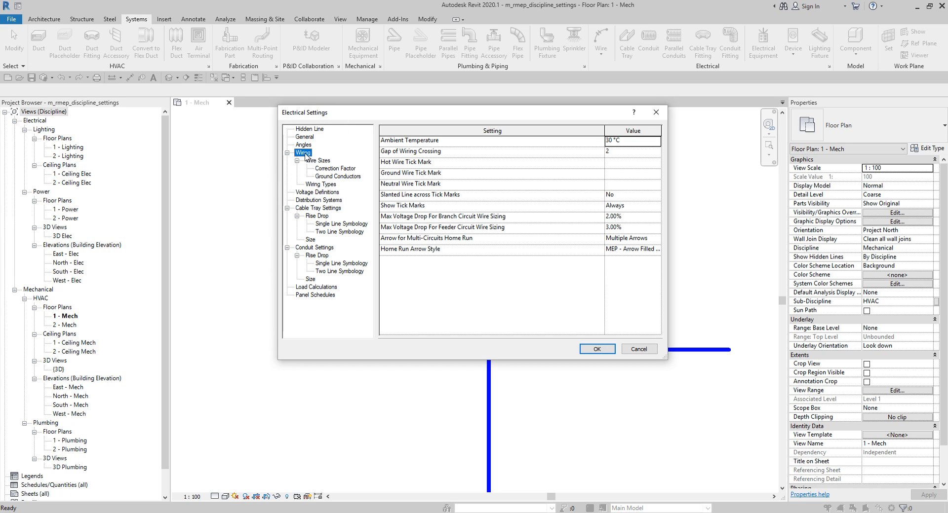
click(421, 164)
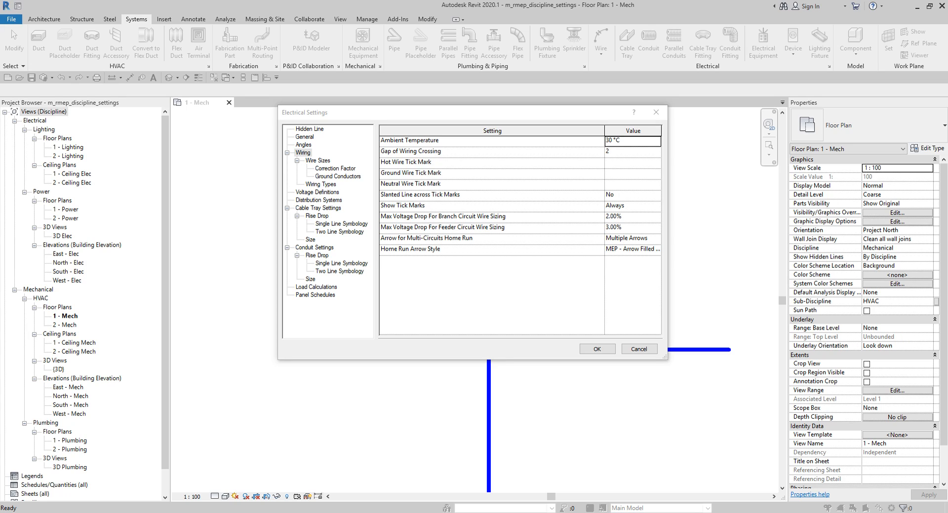
click(315, 114)
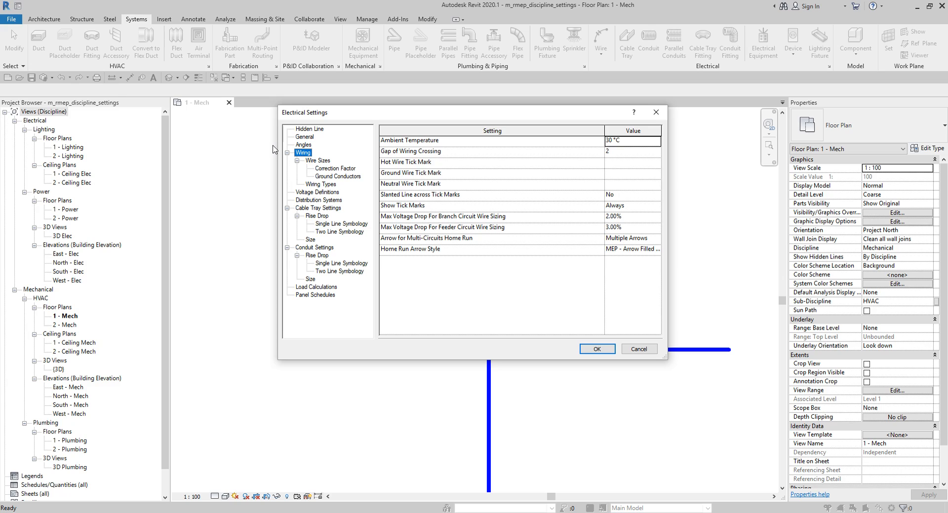
Step: Check the tick mark choices available for hot, ground and neutral wires, and close the Electrical Settings
click(617, 163)
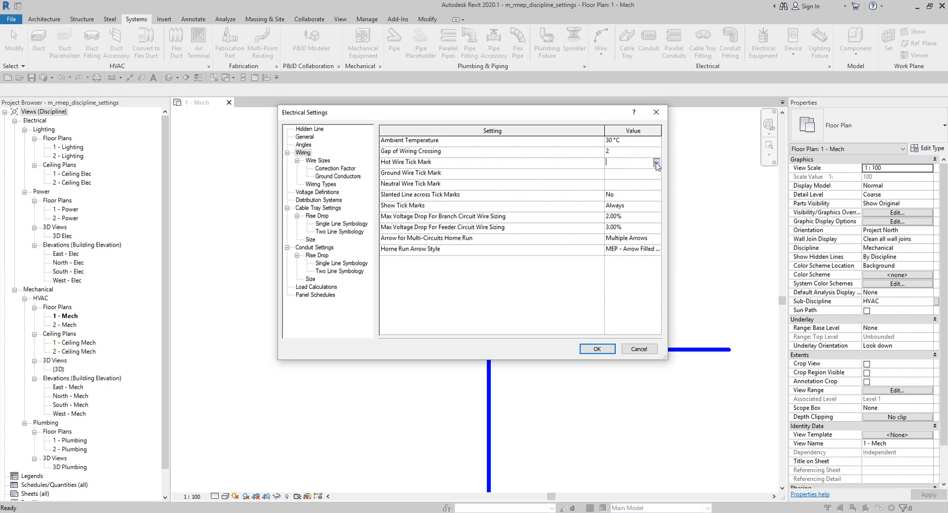
click(656, 164)
click(657, 174)
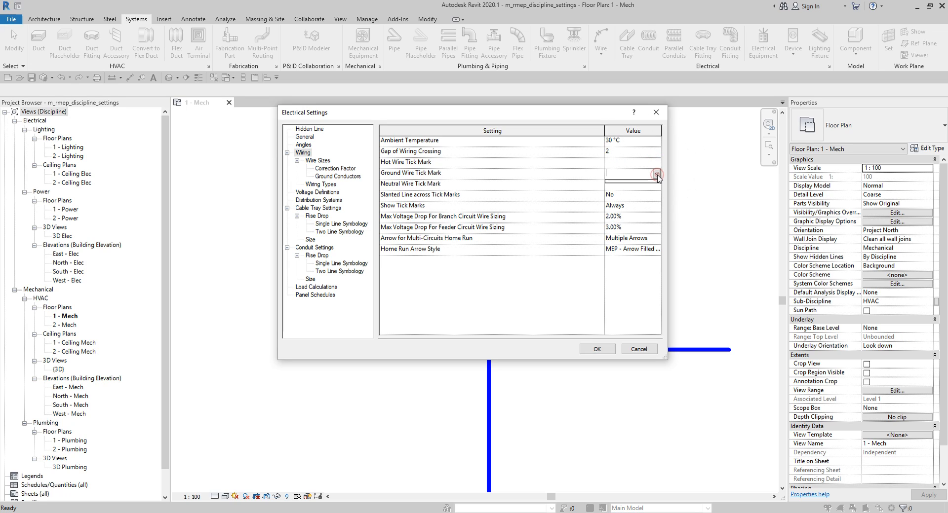
click(657, 174)
click(657, 185)
click(658, 185)
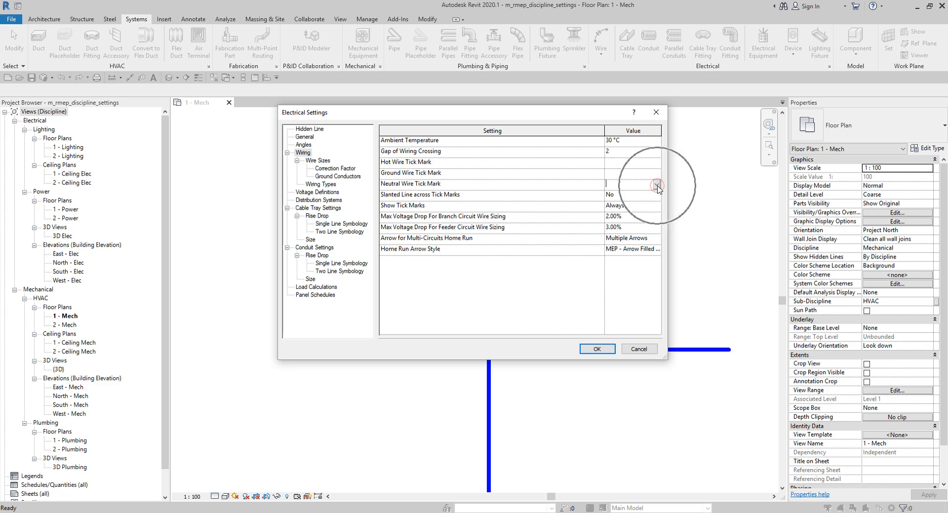
click(657, 185)
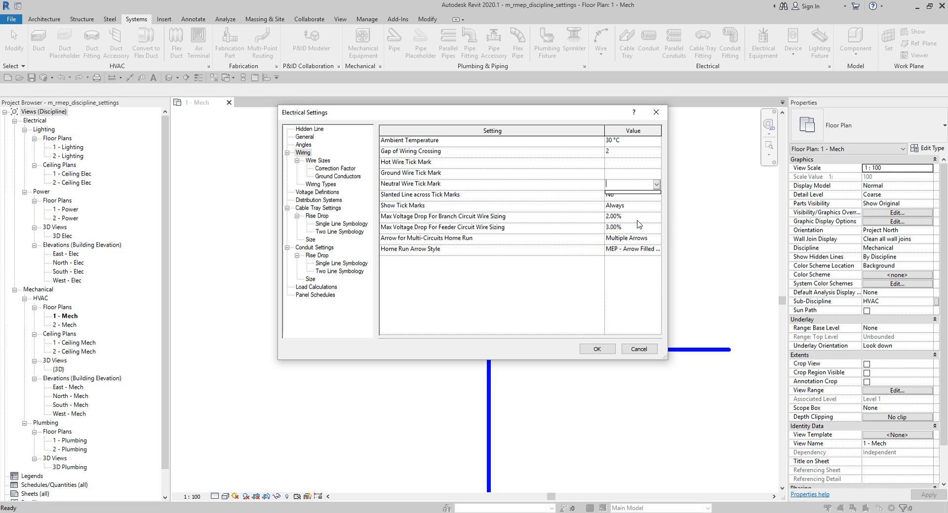
click(598, 354)
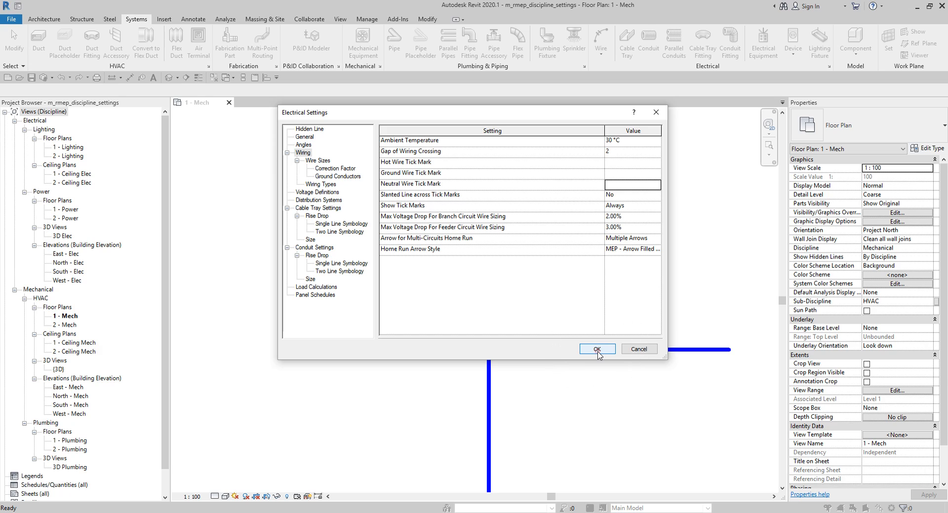
click(588, 349)
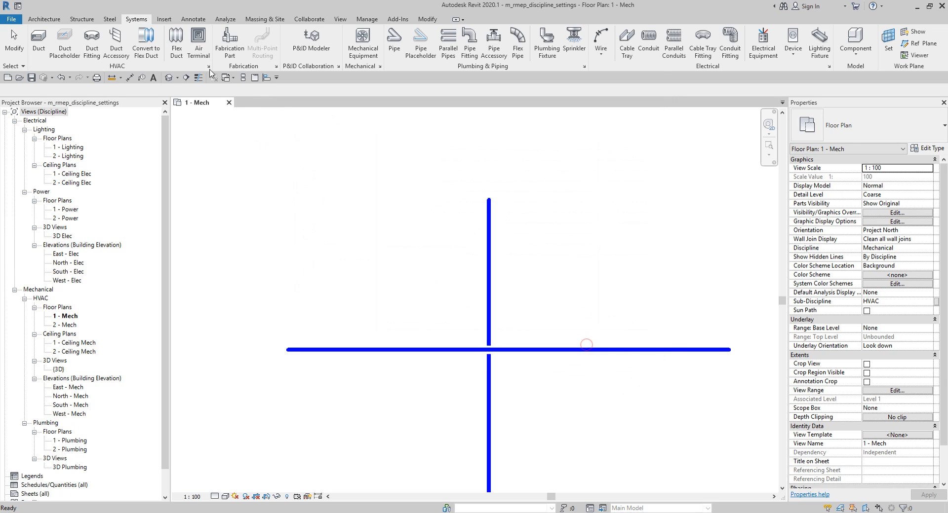
Step: Start loading a family and search the library's Electrical MEP folder, including Electric Power and Connectors, for wire tick marks
click(167, 19)
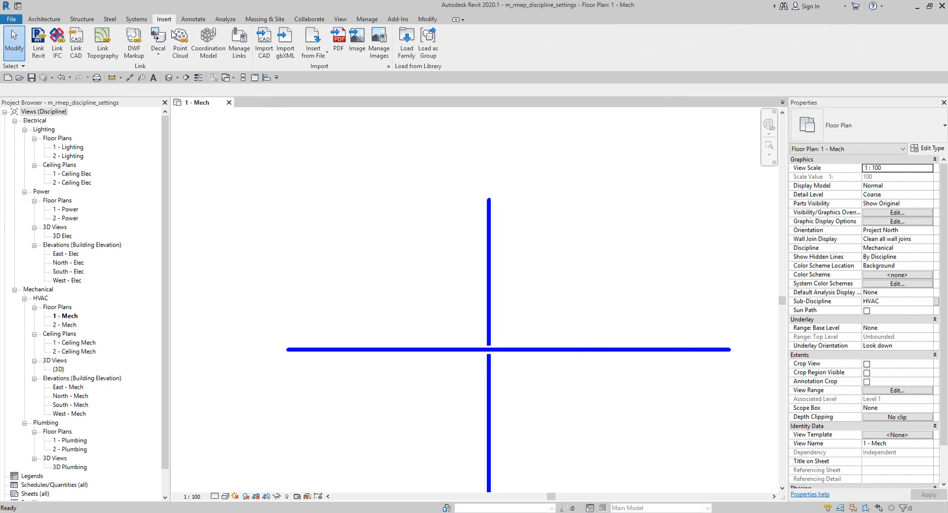
click(406, 42)
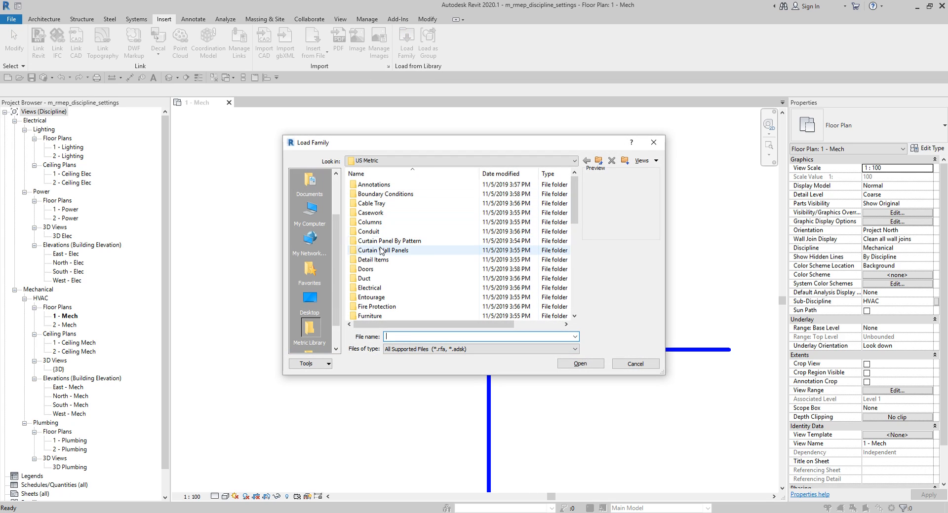
double_click(368, 287)
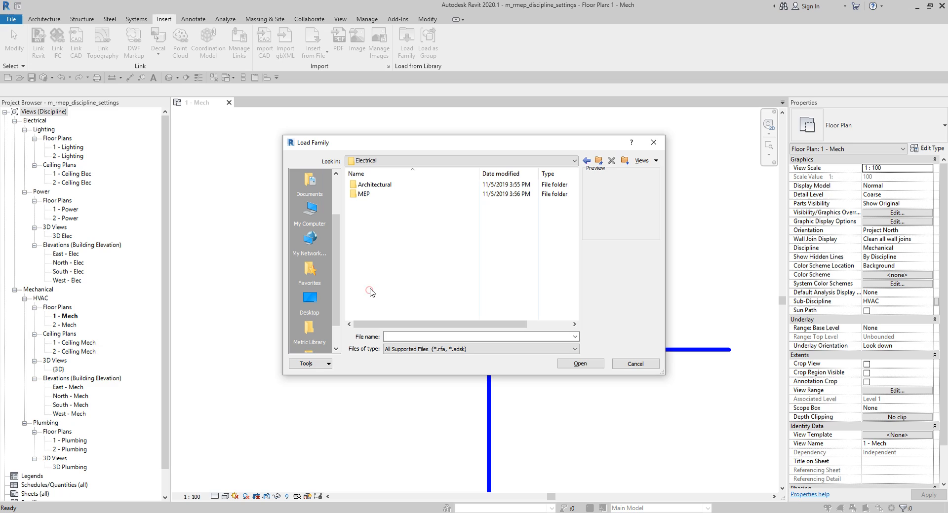
click(370, 196)
double_click(370, 195)
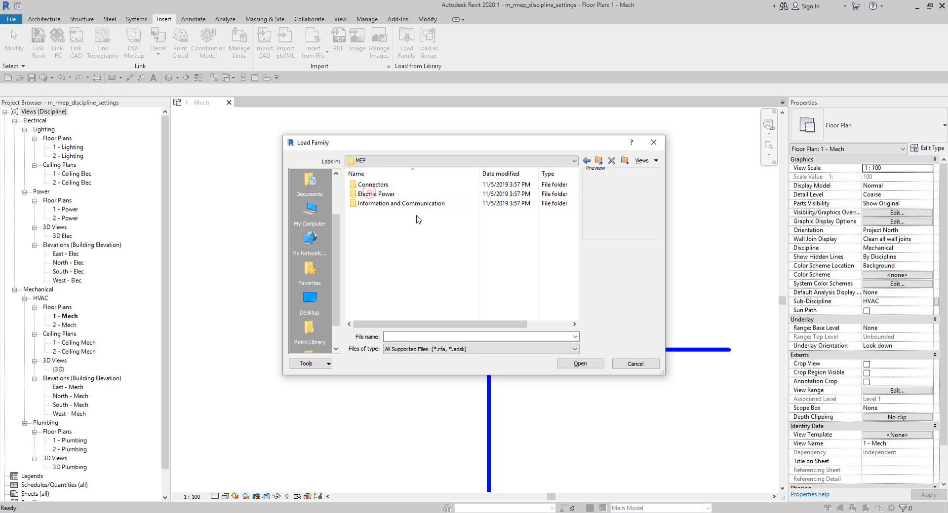
double_click(379, 195)
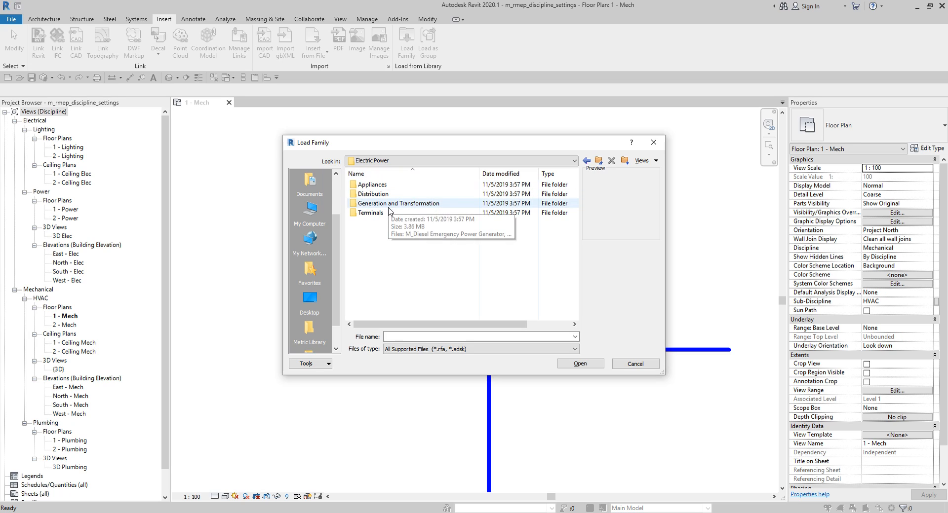
click(598, 161)
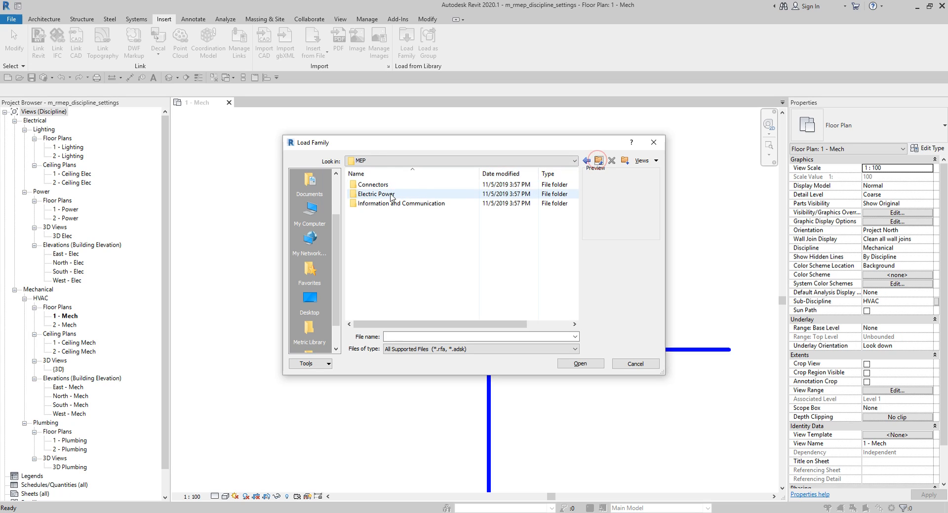
double_click(374, 184)
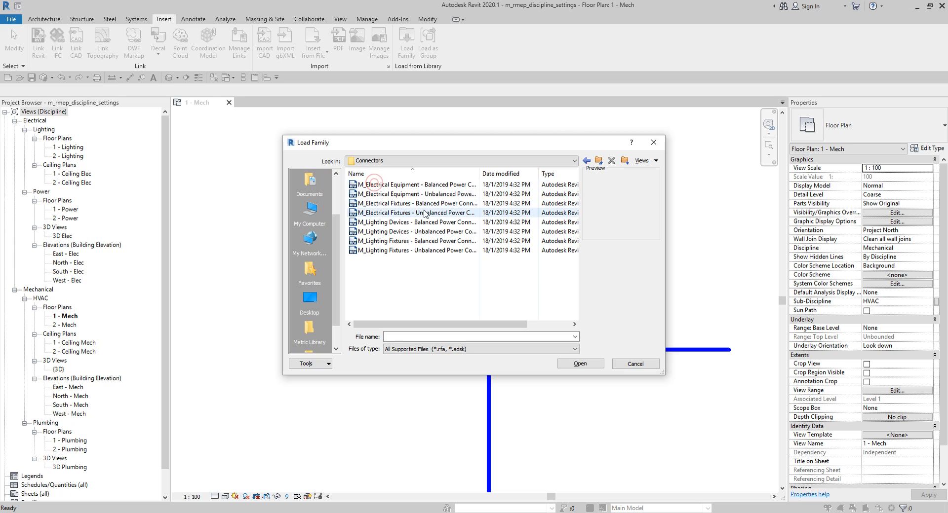
click(599, 160)
Step: Search the Distribution and Generation and Transformation folders under Electric Power for wire tick mark families
double_click(378, 194)
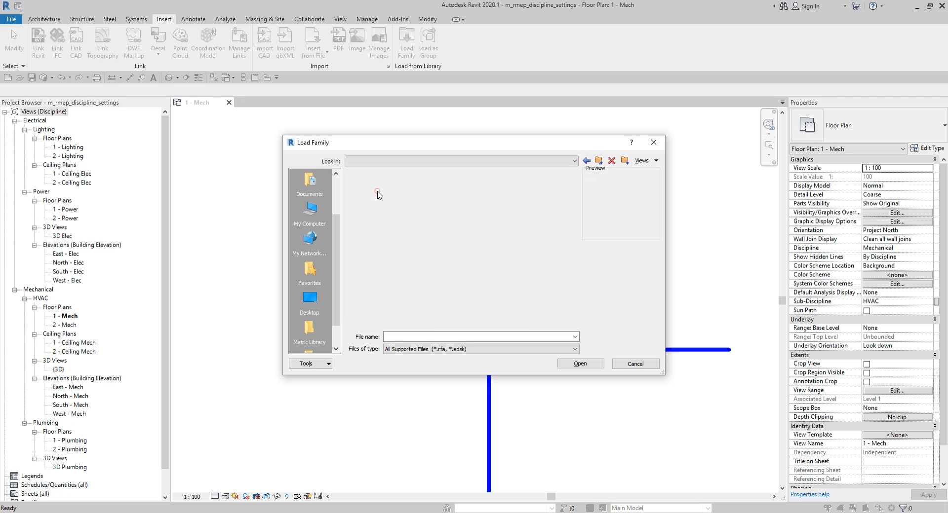
double_click(379, 194)
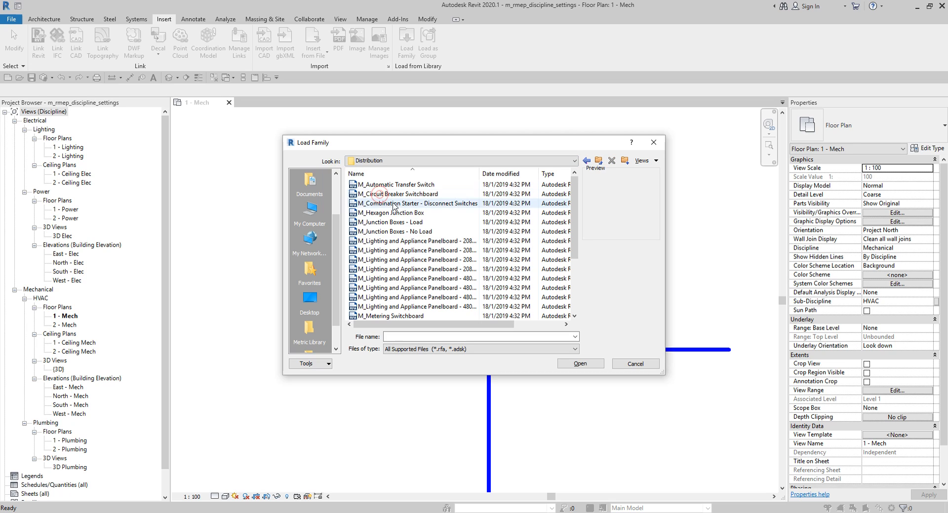
click(474, 232)
scroll(537, 207, down, 3)
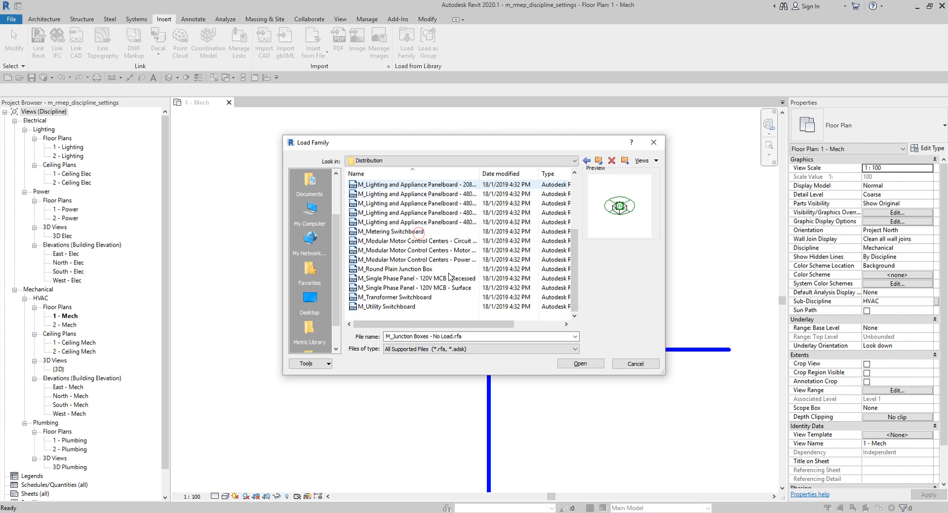
click(599, 160)
double_click(398, 204)
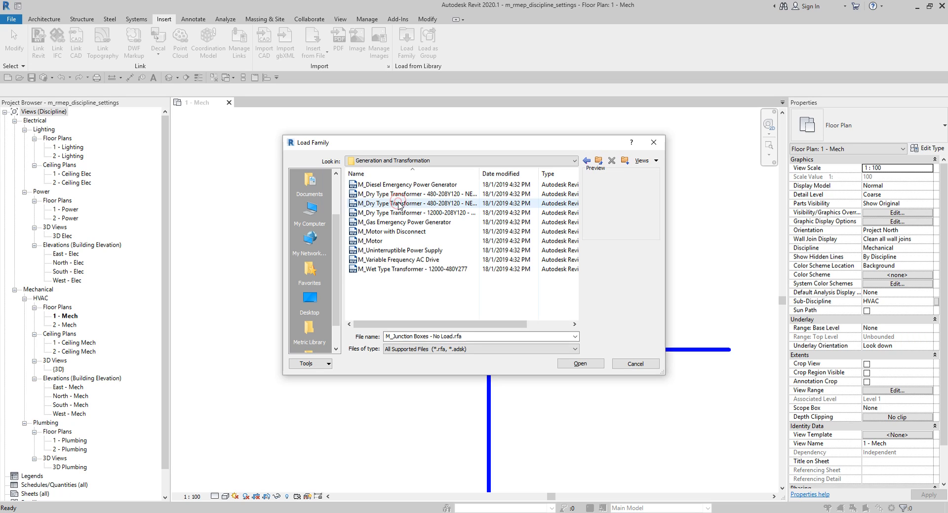
Step: Check the Architectural folder under Electrical for tick marks and return to the US Metric library folder
click(598, 161)
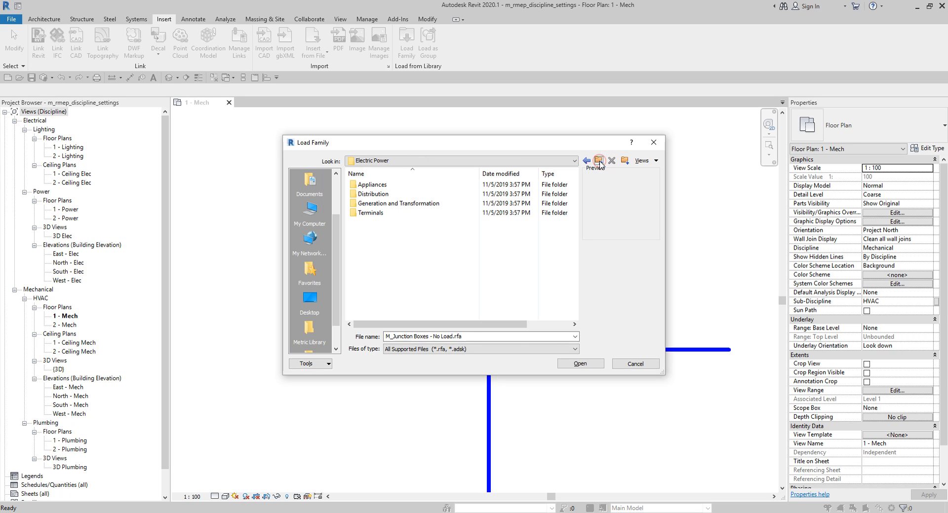
click(598, 160)
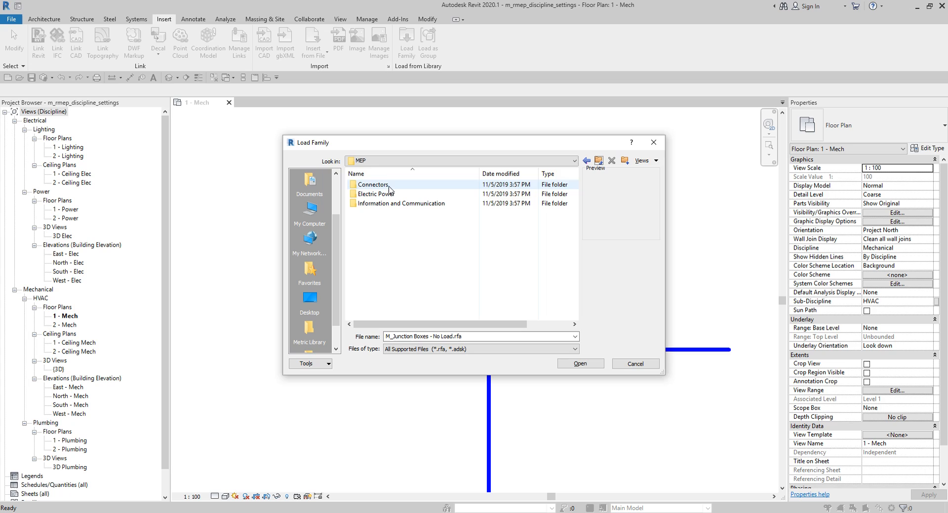
click(598, 161)
double_click(386, 185)
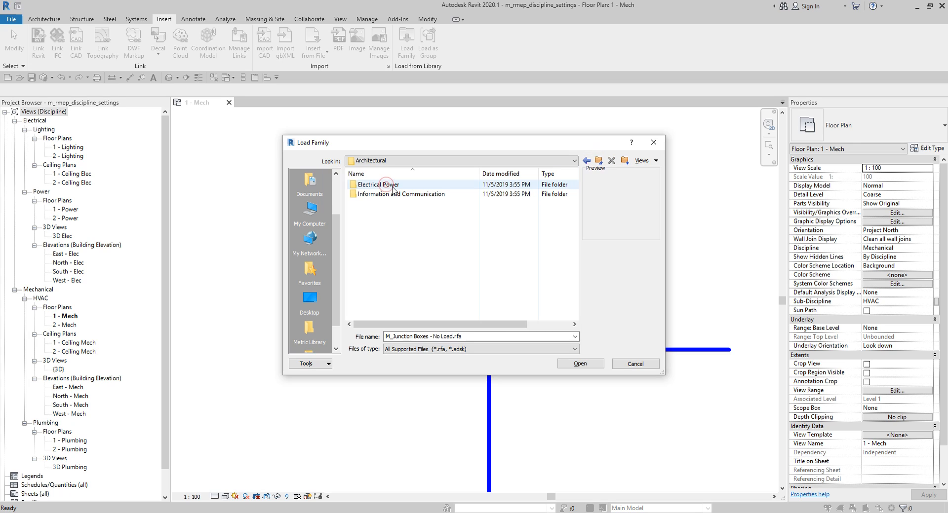
click(598, 161)
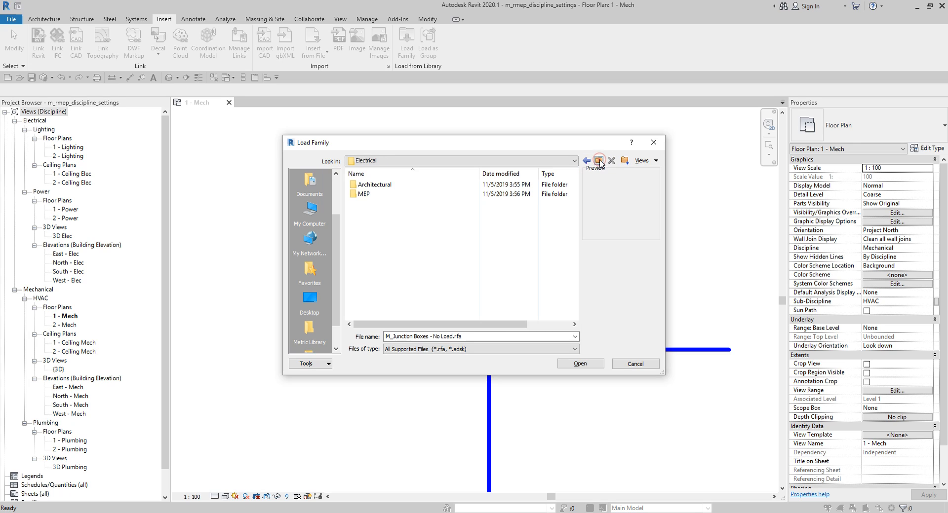
click(598, 161)
Step: Load the M_Long Wire Tick Mark and M_Hook Wire Tick Mark families from Annotations > Electrical > TickMarks
double_click(376, 185)
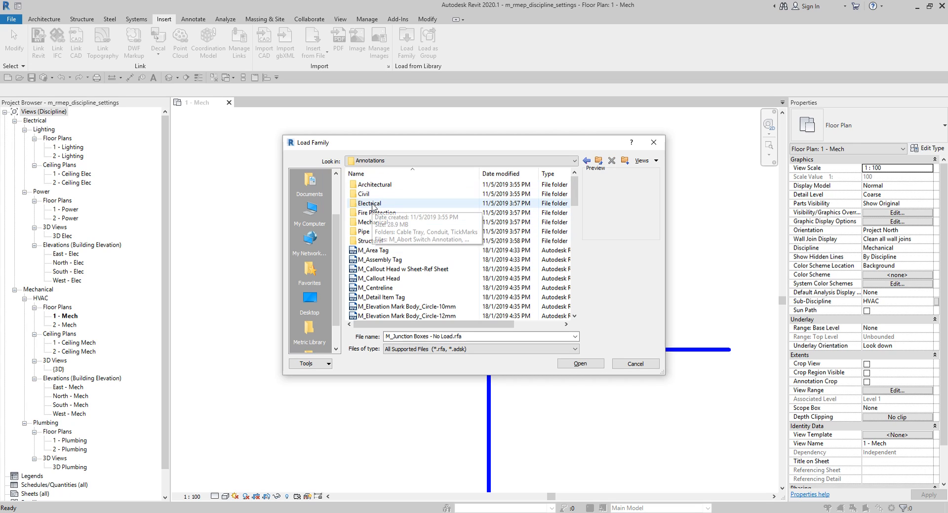
double_click(390, 204)
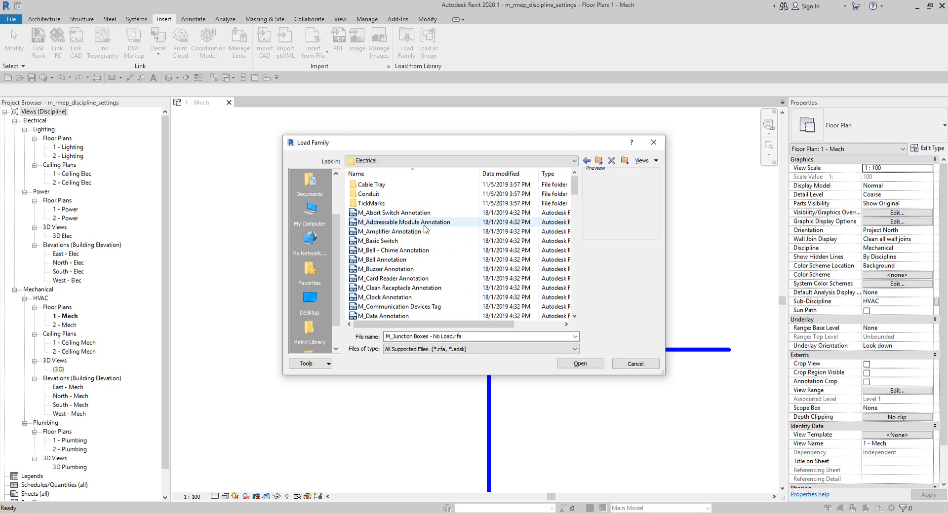
double_click(373, 203)
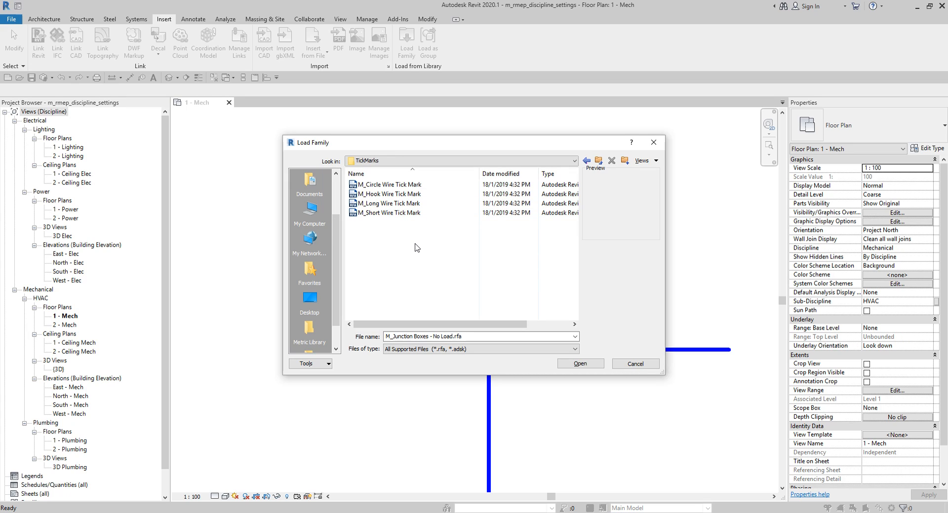
click(379, 203)
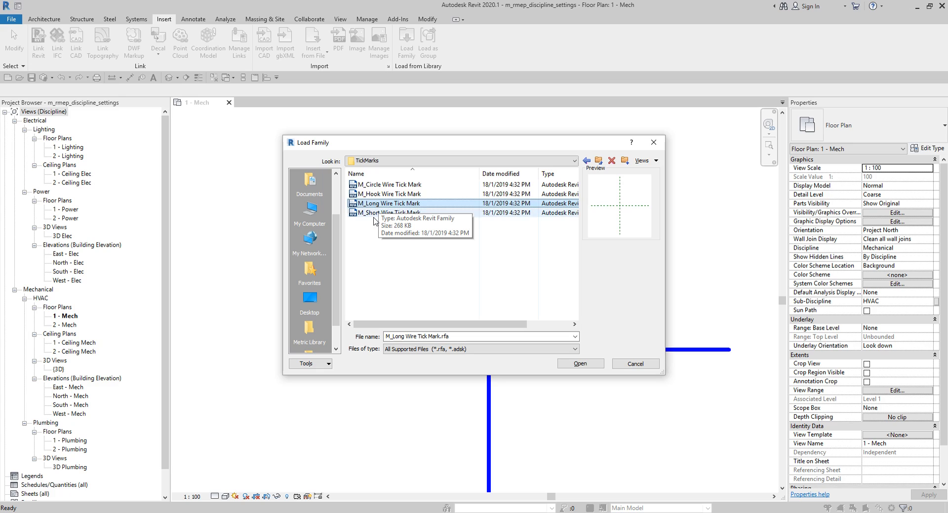
click(377, 196)
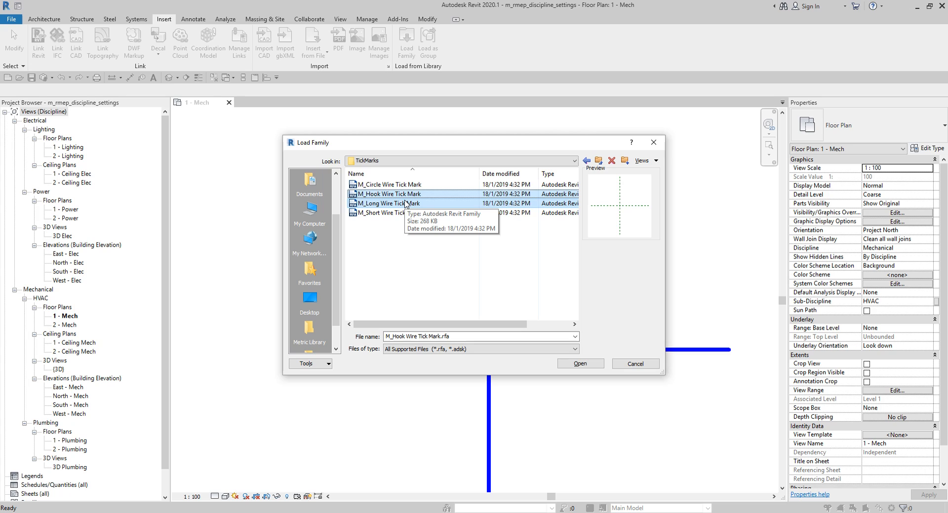
click(592, 363)
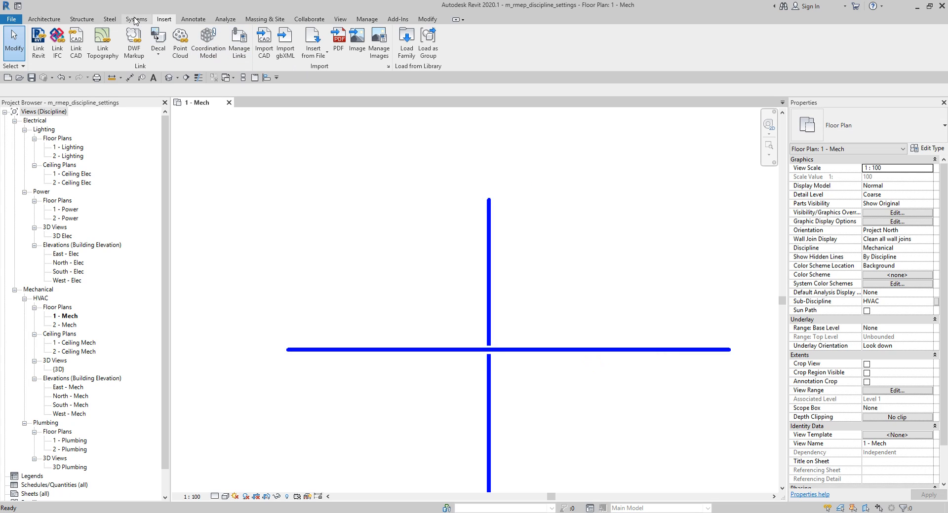
Step: Set the hot wire tick mark to M_Hook Wire Tick Mark in the wiring section of the Electrical Settings
click(137, 19)
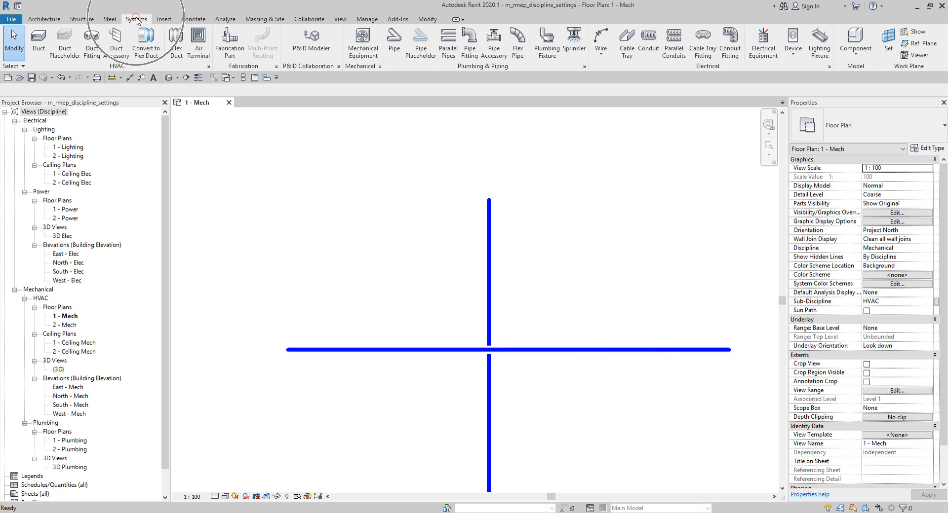
click(829, 67)
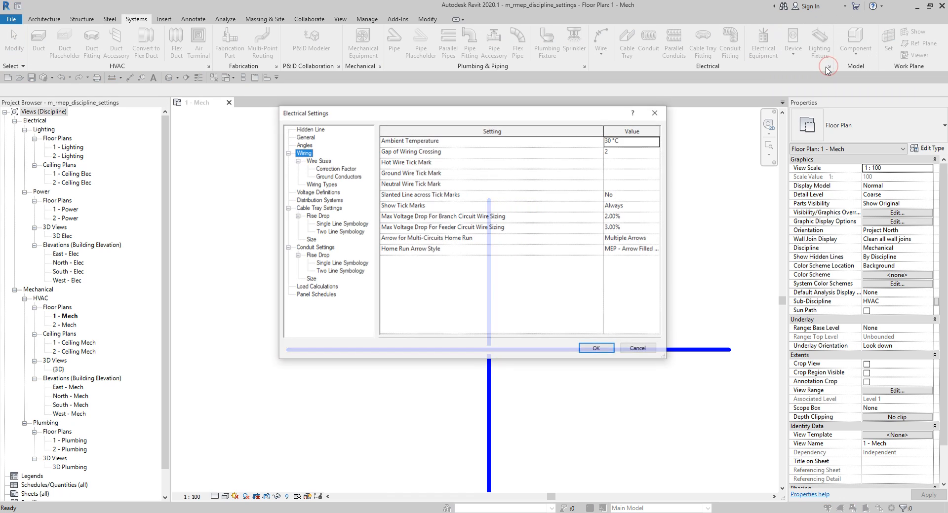
click(434, 169)
click(435, 169)
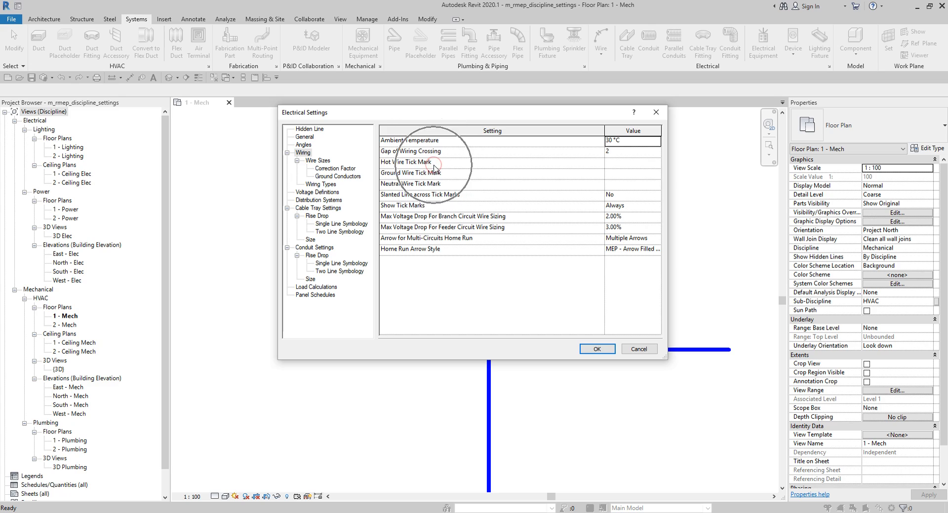
click(640, 165)
click(656, 163)
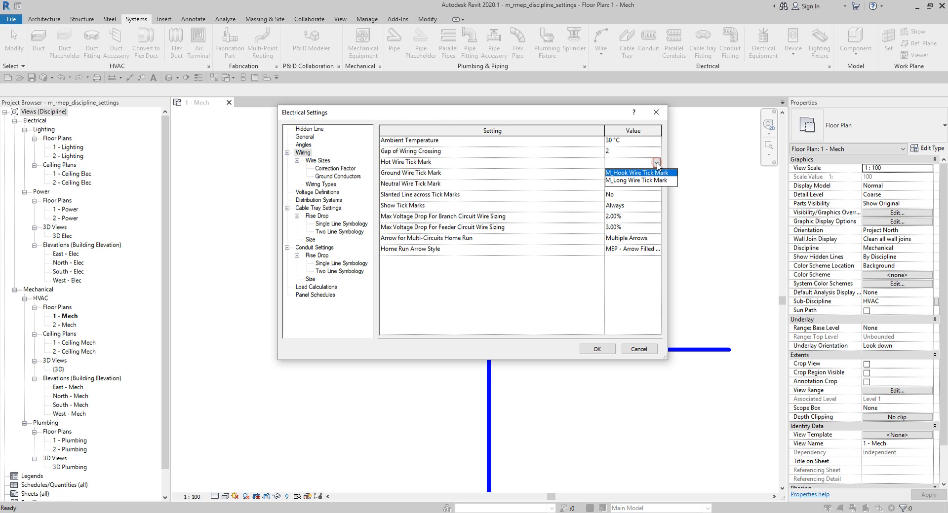
click(639, 173)
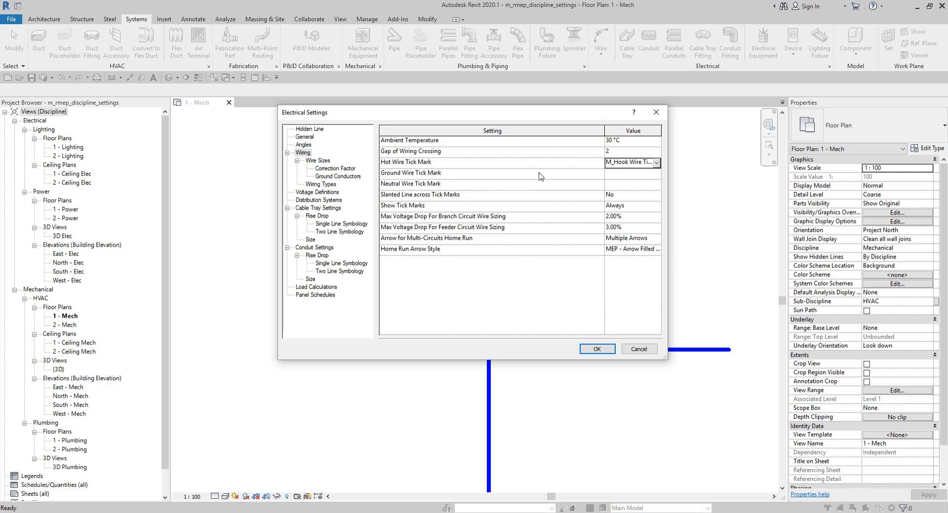
Step: Set both the ground wire and neutral wire tick marks to M_Long Wire Tick Mark
click(641, 173)
click(656, 173)
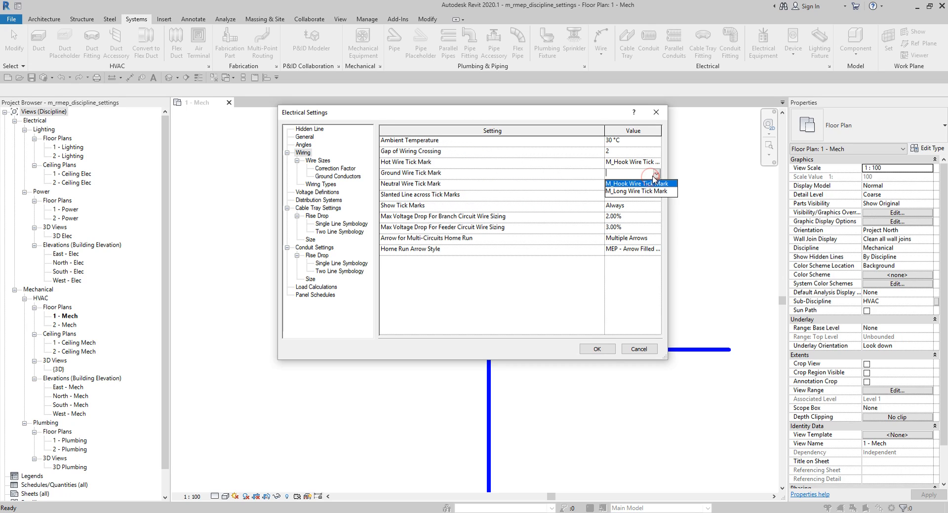
click(633, 191)
click(642, 184)
click(657, 184)
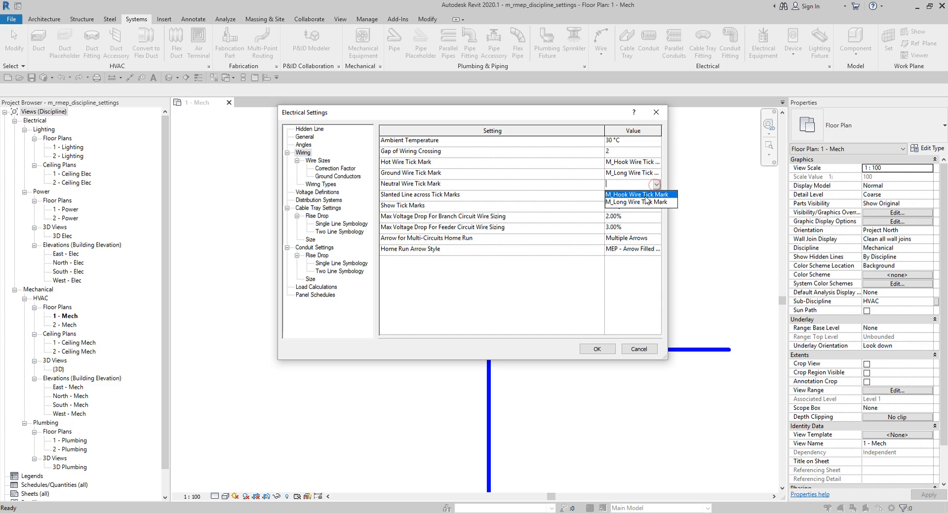
click(639, 203)
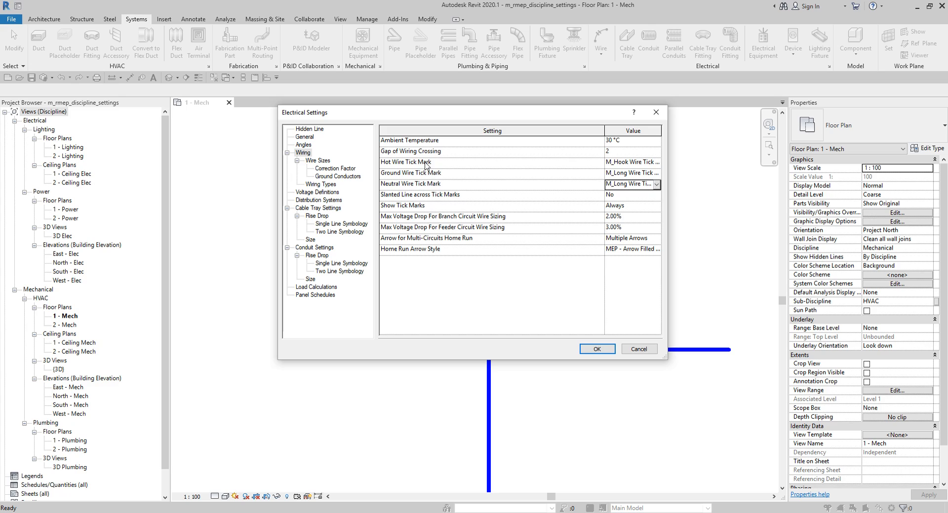
Step: Examine the wire size settings for material, temperature and insulation type, plus the correction factors and ground conductors
click(323, 161)
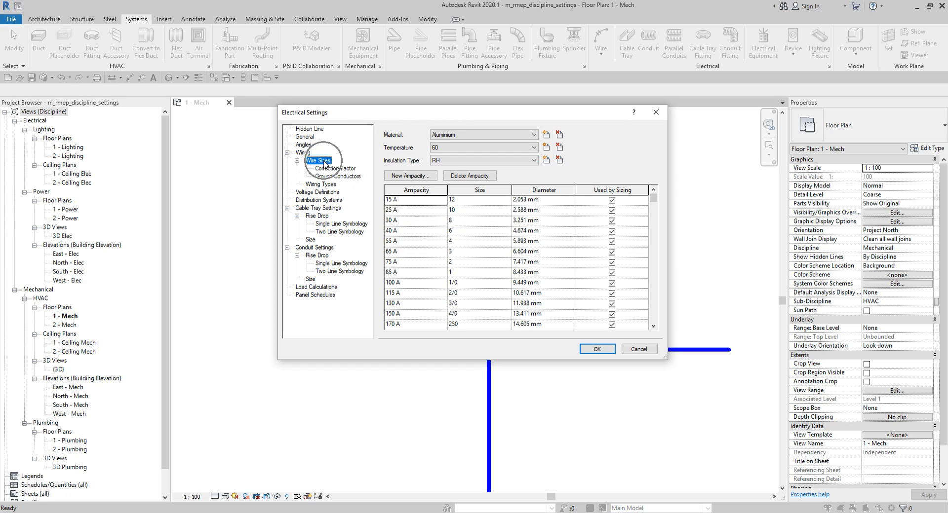
click(460, 136)
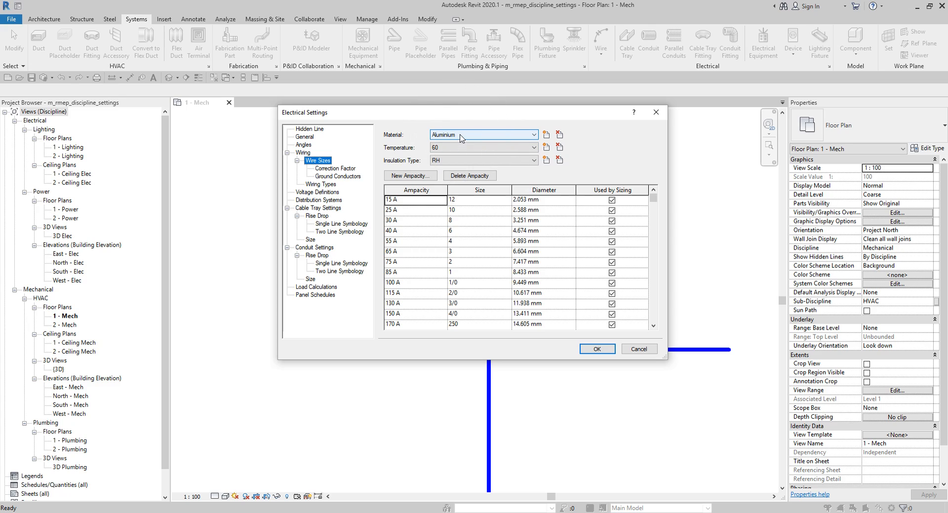
click(460, 136)
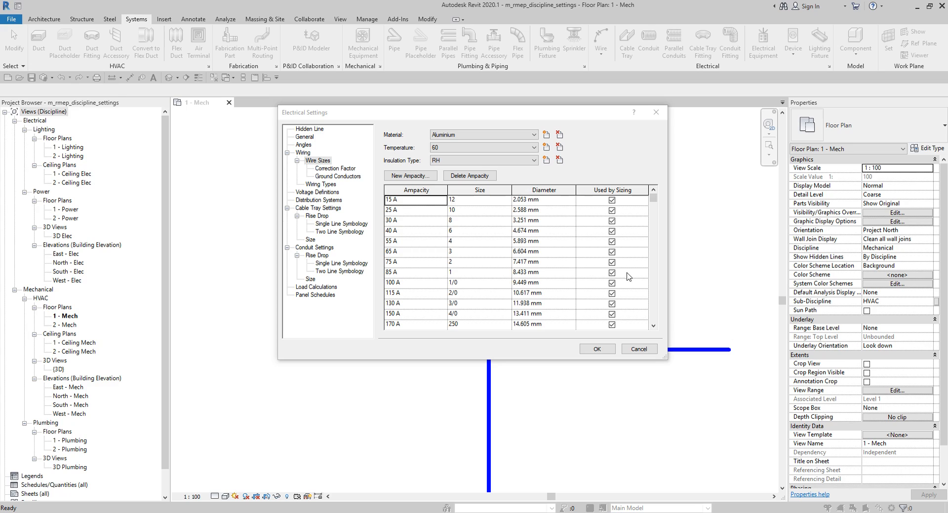
click(406, 146)
click(405, 148)
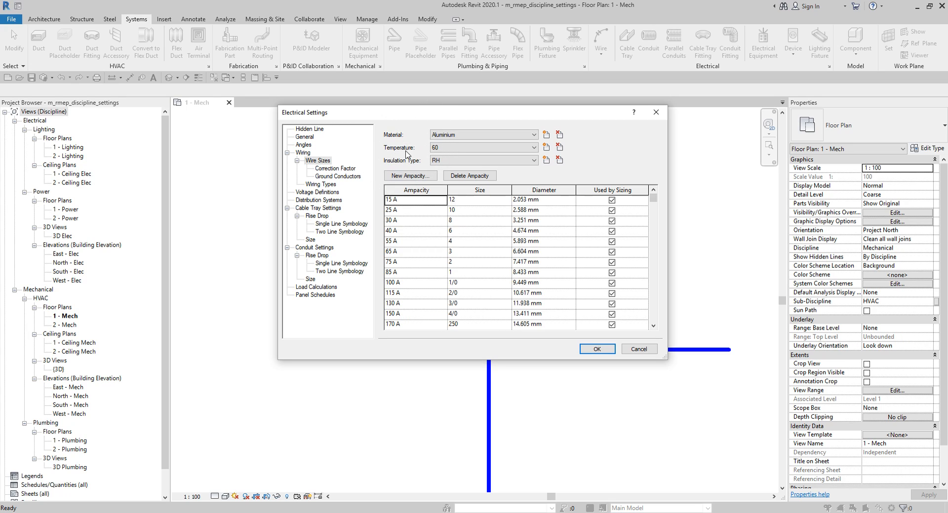
click(404, 160)
click(404, 160)
click(336, 170)
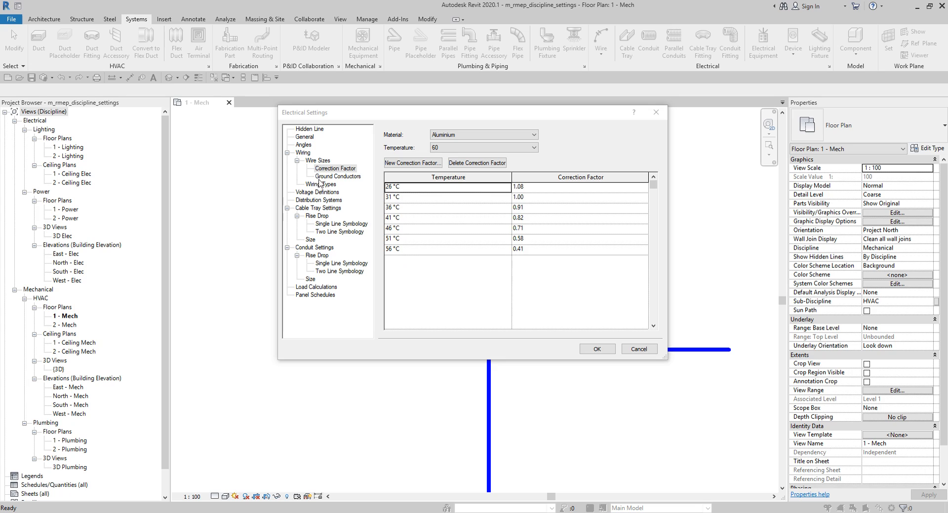
click(339, 177)
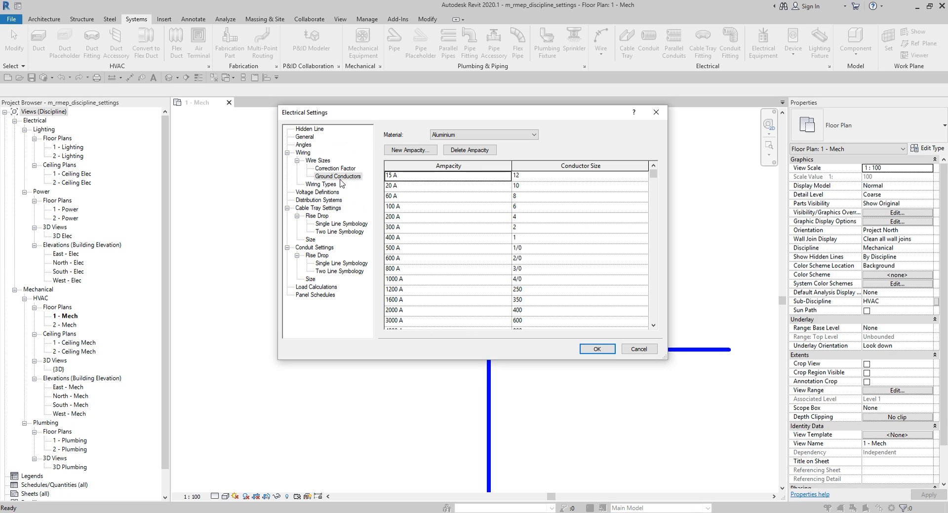
Step: Examine the wiring types and the general wiring settings, including the gap of wiring crossing and the tick mark display option
click(331, 185)
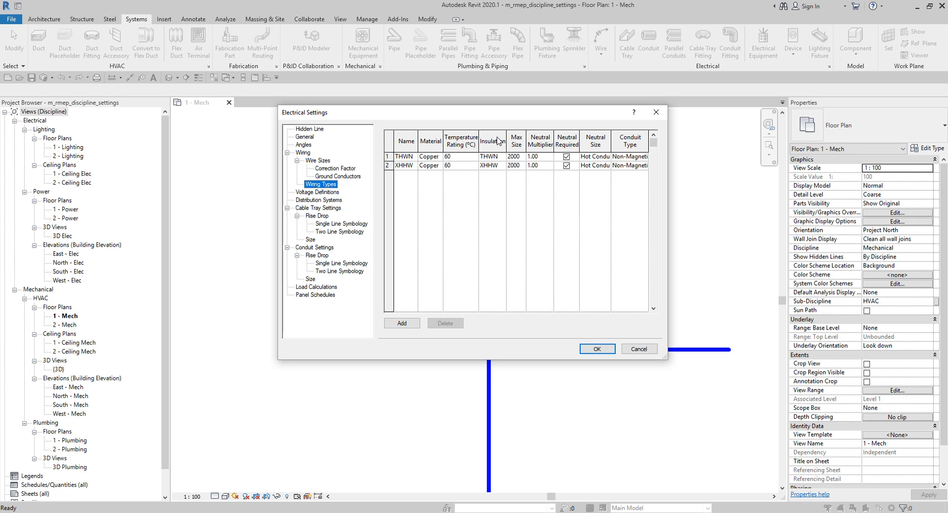
click(307, 154)
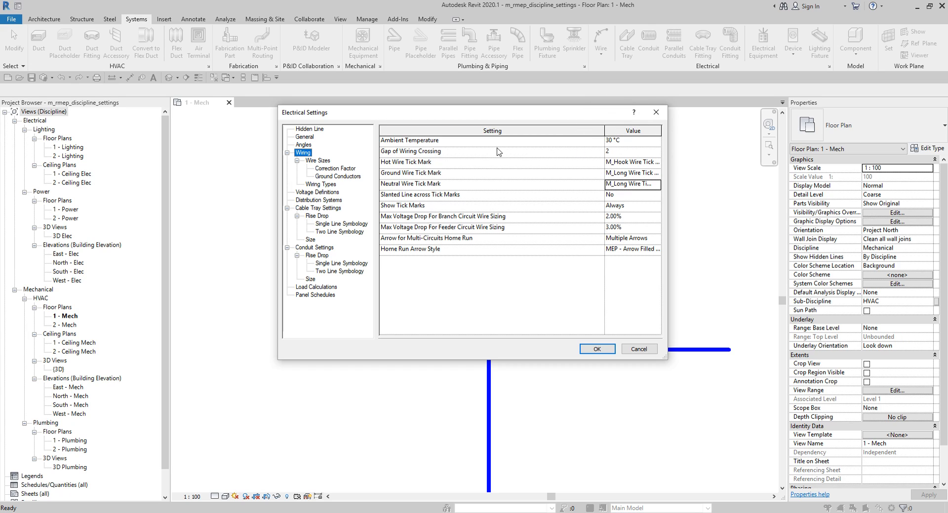
click(469, 157)
click(622, 154)
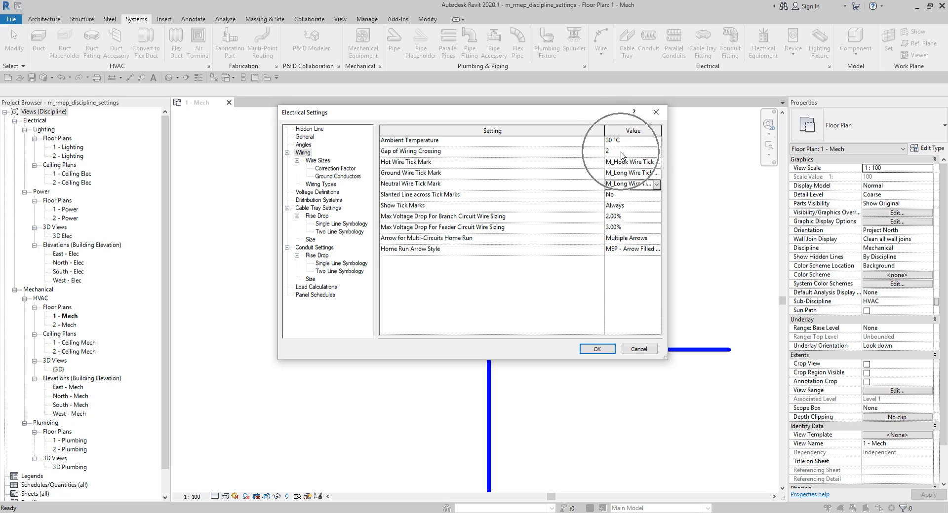
click(621, 152)
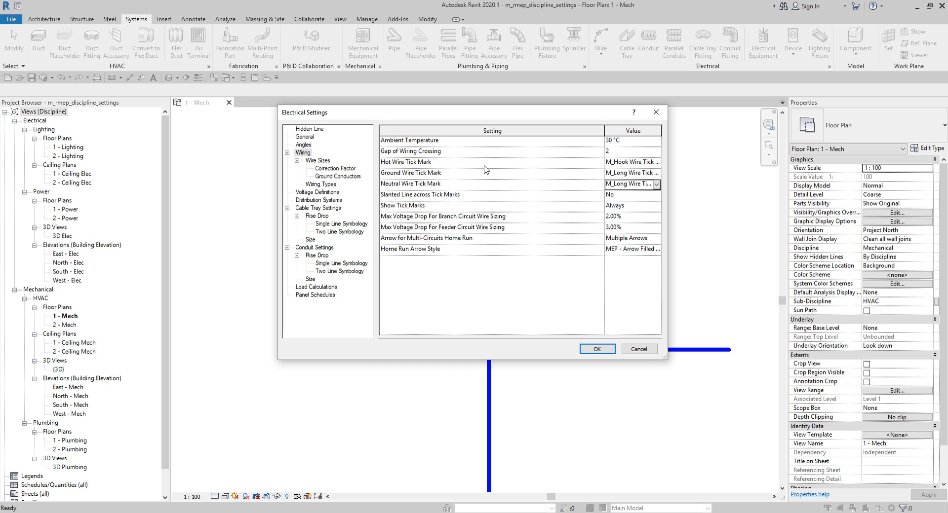
click(445, 208)
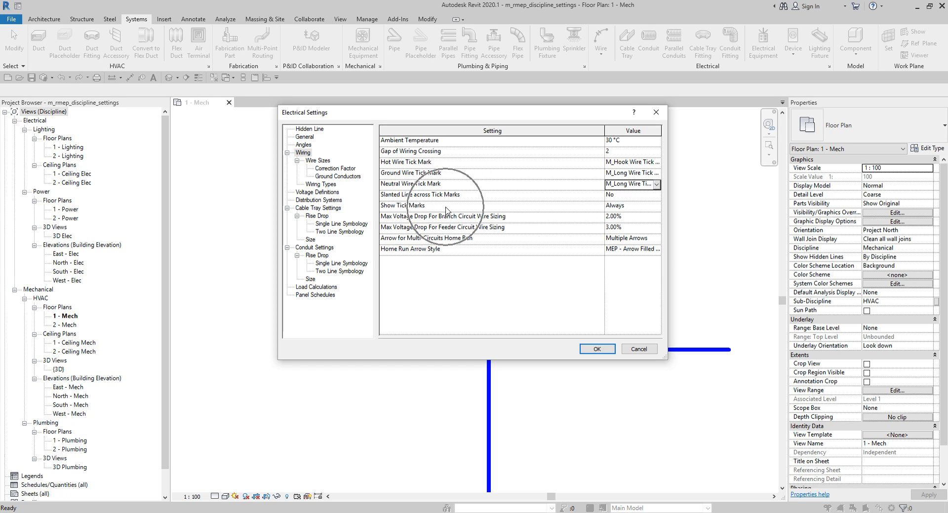
key(ctrl)
key(ctrl)
key(ctrl)
key(ctrl)
key(ctrl)
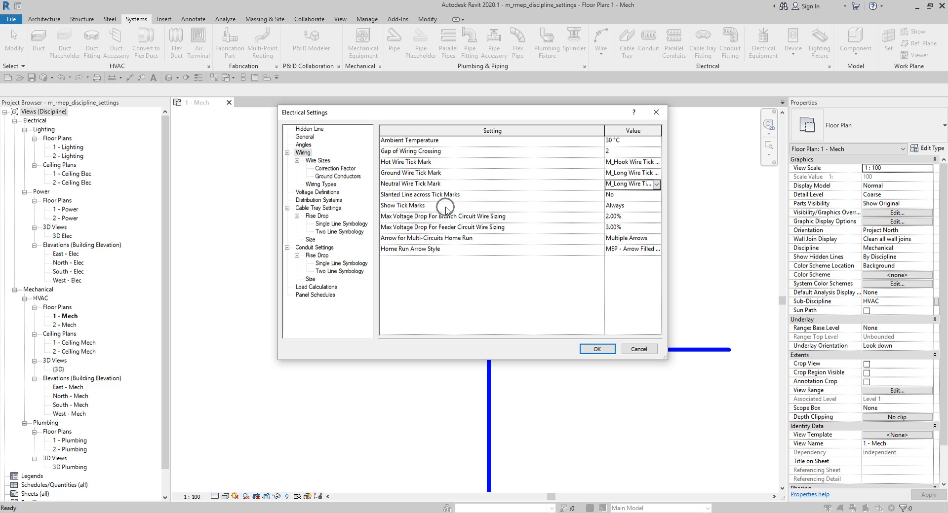
key(ctrl)
key(ctrl)
key(ctrl)
key(ctrl)
key(ctrl)
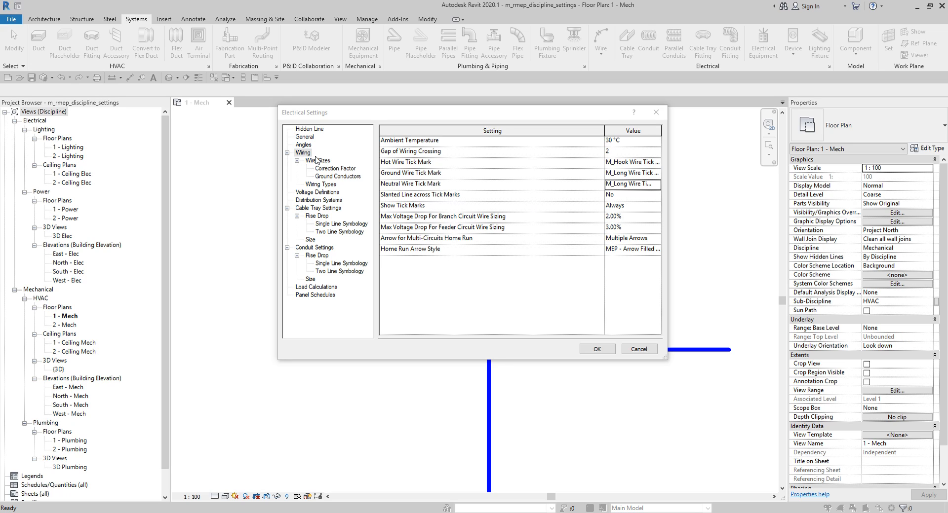
Step: Examine the voltage definitions and distribution systems, plus the cable tray rise/drop symbology and sizes
click(316, 192)
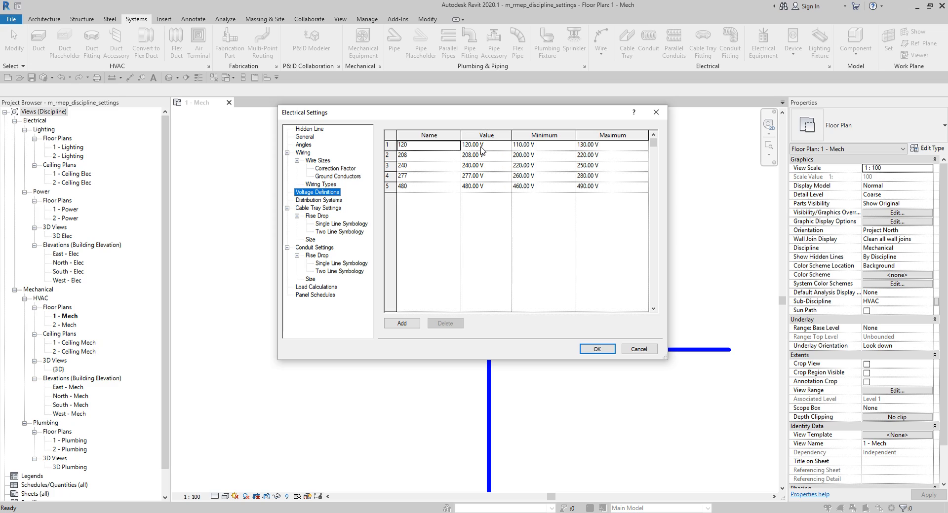
click(337, 200)
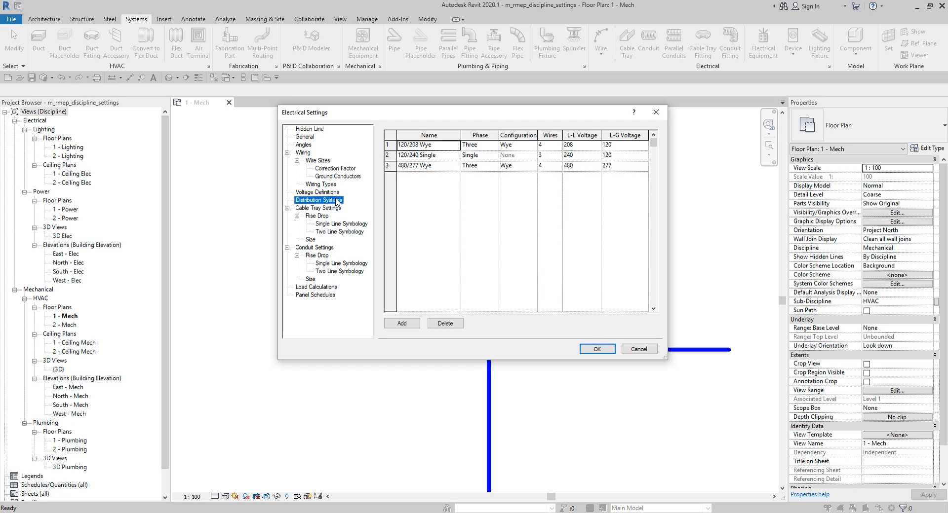
click(326, 209)
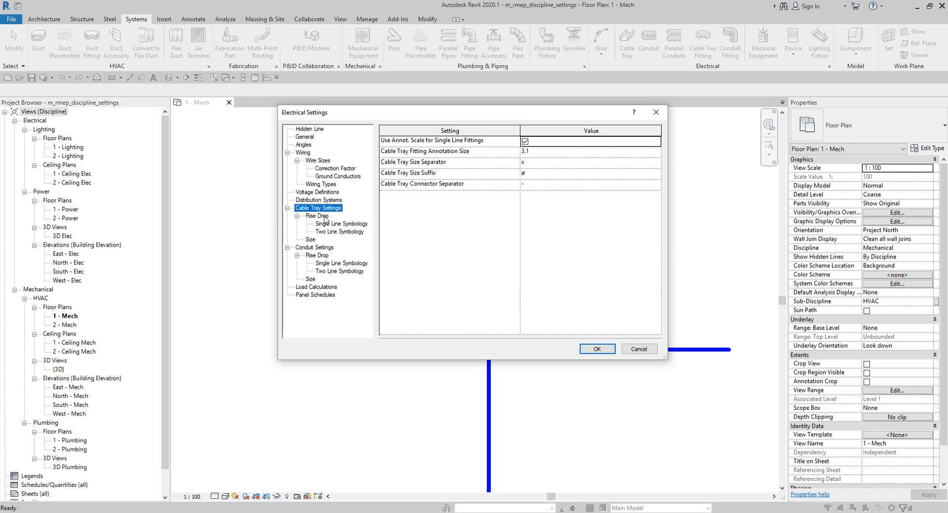
click(324, 217)
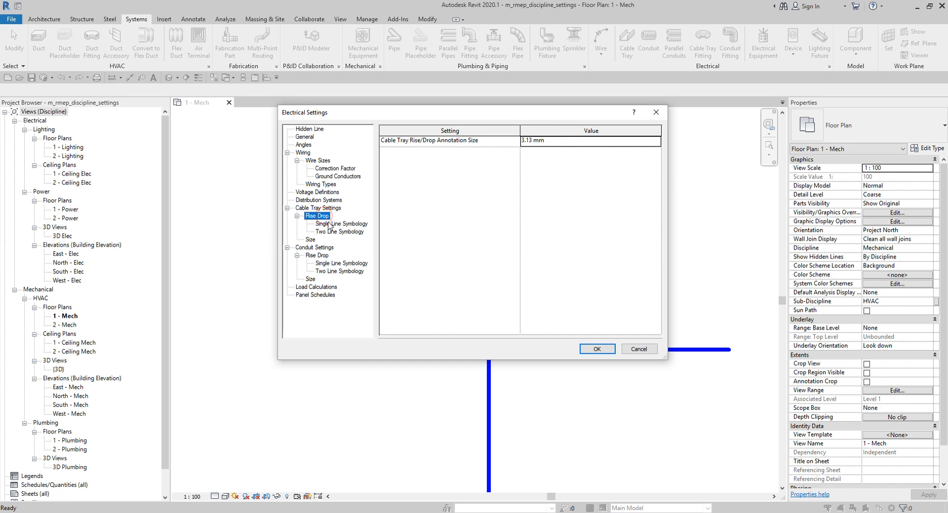
click(329, 224)
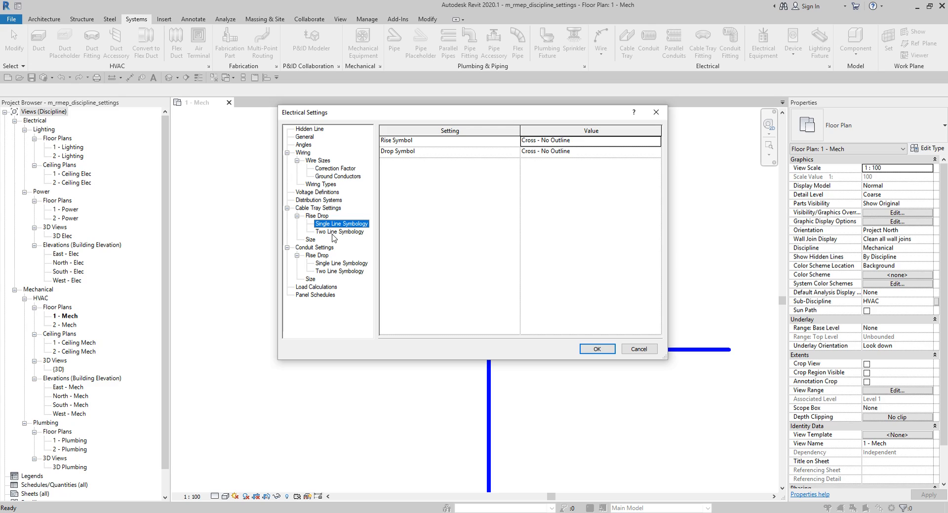
click(405, 141)
click(396, 153)
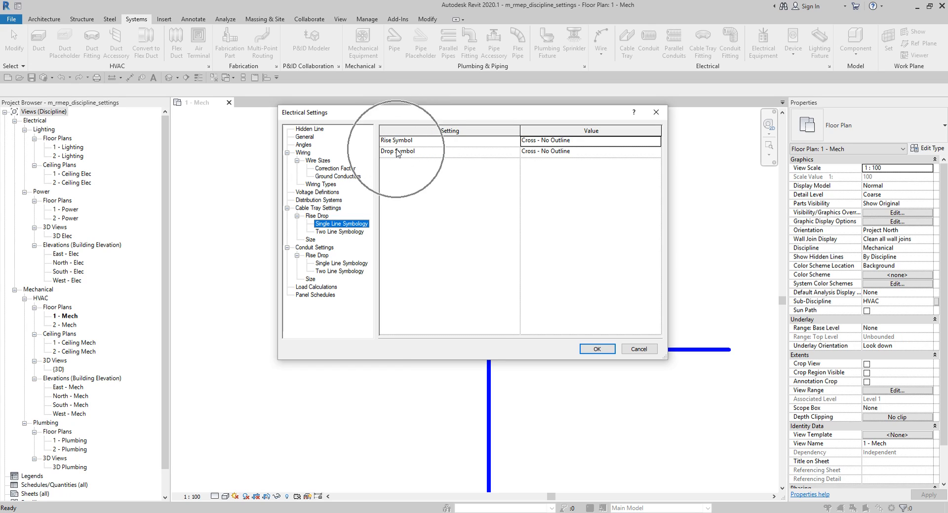
click(397, 153)
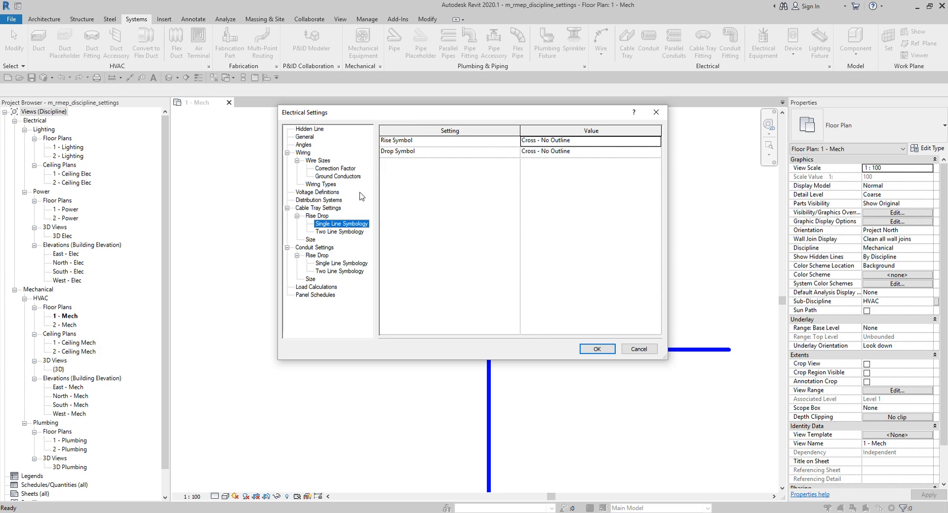
click(310, 240)
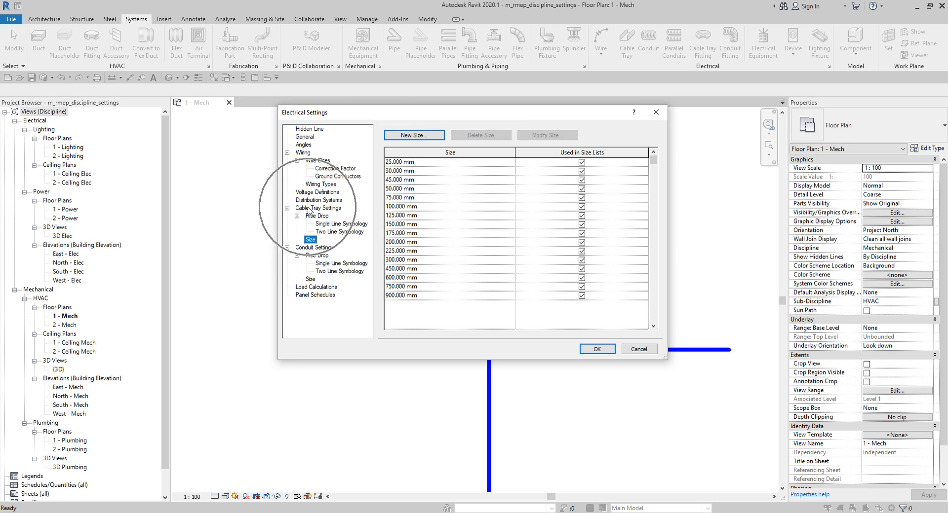
Step: Examine the conduit settings, covering the rise/drop annotation size, line symbology and the conduit size table
click(328, 247)
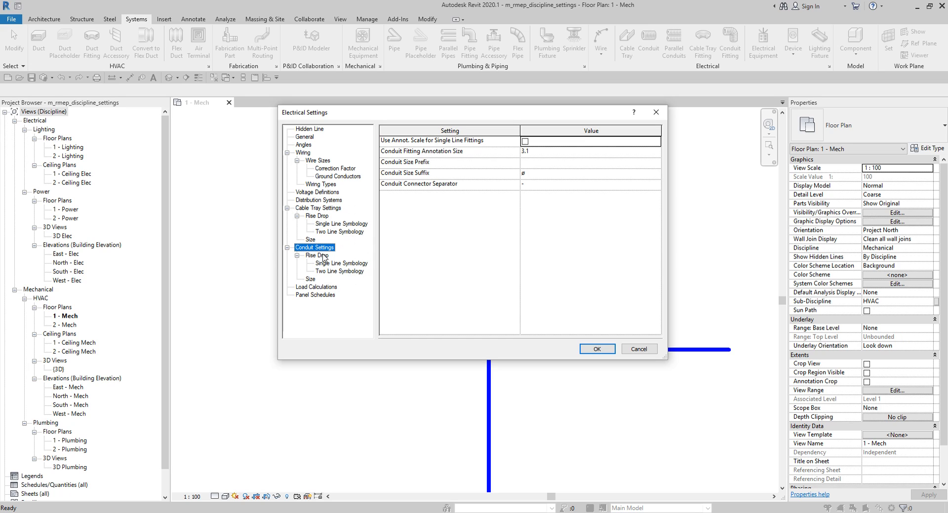
click(324, 256)
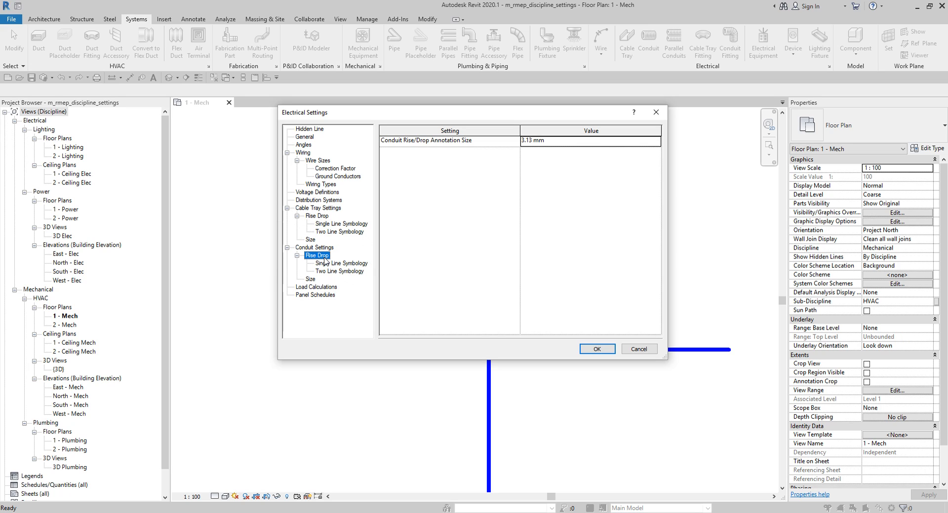
click(329, 265)
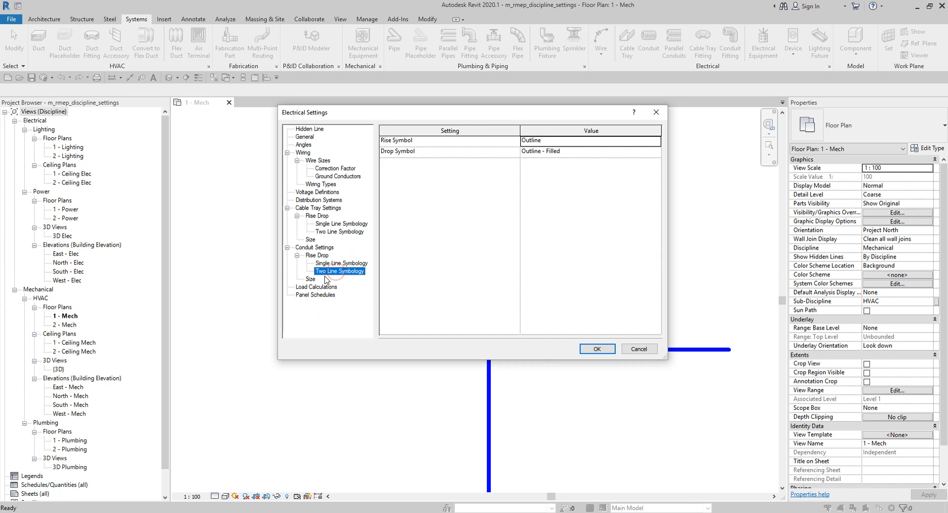
click(314, 279)
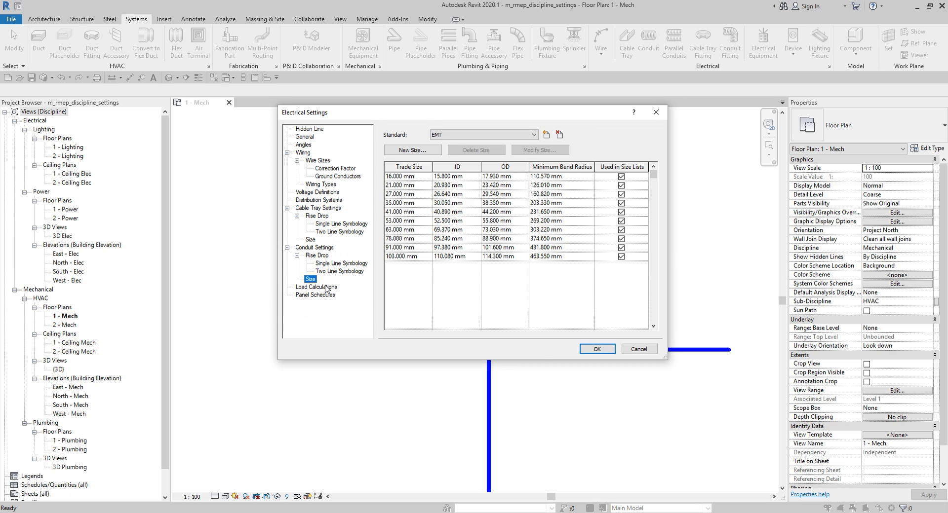
Step: Review the load calculation and panel schedule options and accept the Electrical Settings
click(326, 288)
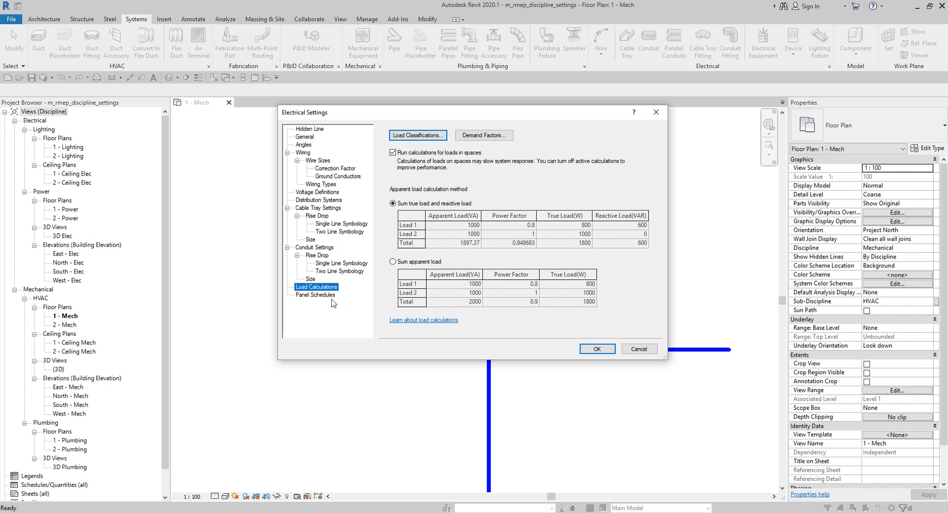
click(325, 296)
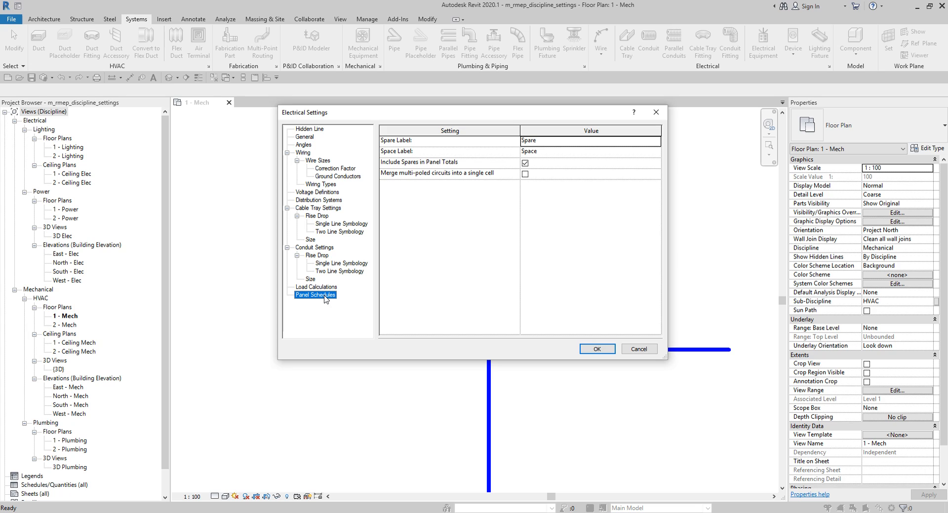
click(597, 349)
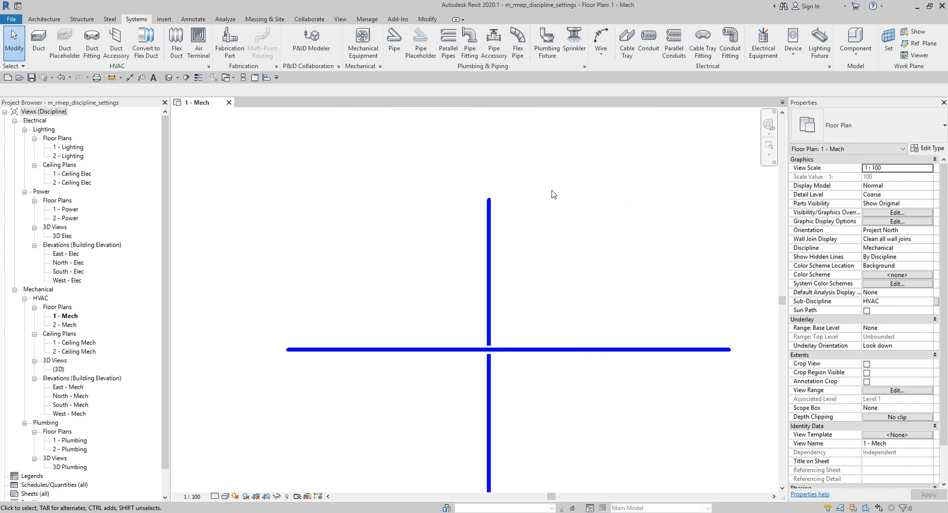
Step: Reopen the Mechanical Settings from the 1 - Mech floor plan and display the general duct settings
middle_drag(573, 208, 558, 159)
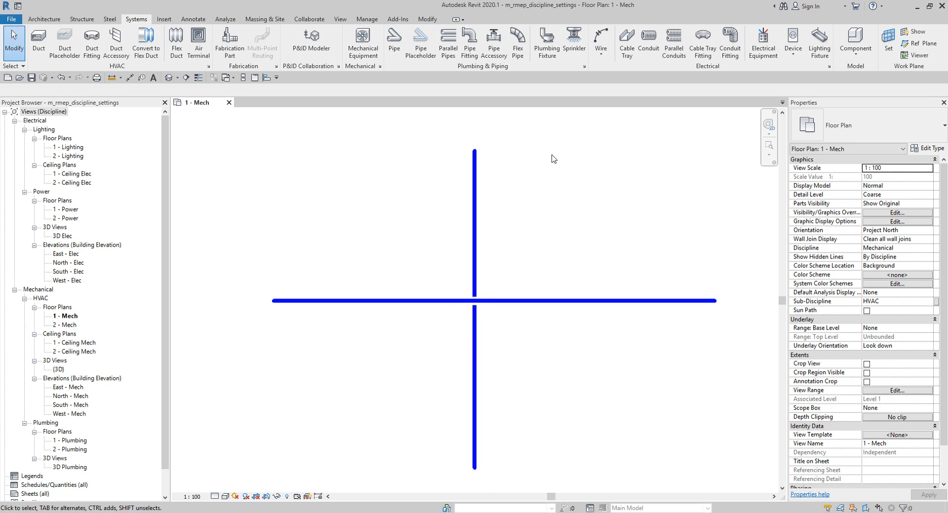
scroll(520, 174, down, 4)
middle_drag(520, 175, 494, 227)
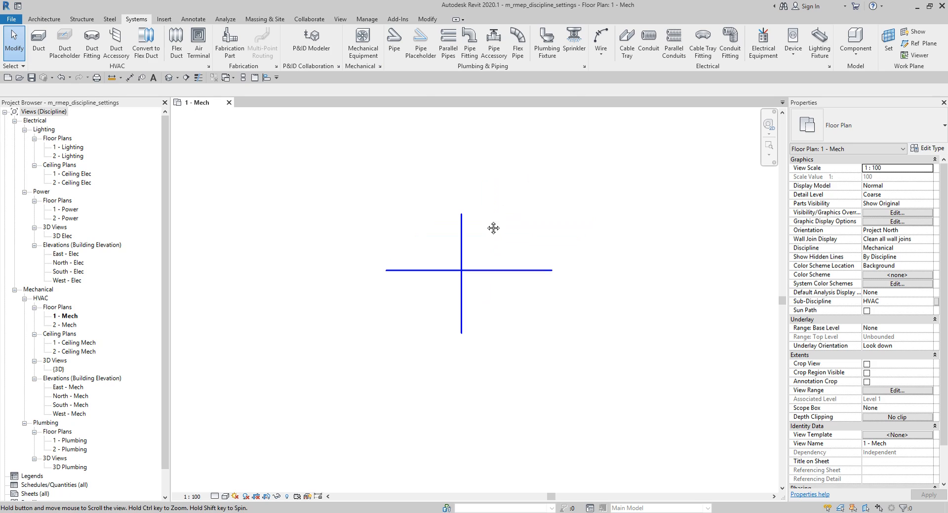
click(379, 66)
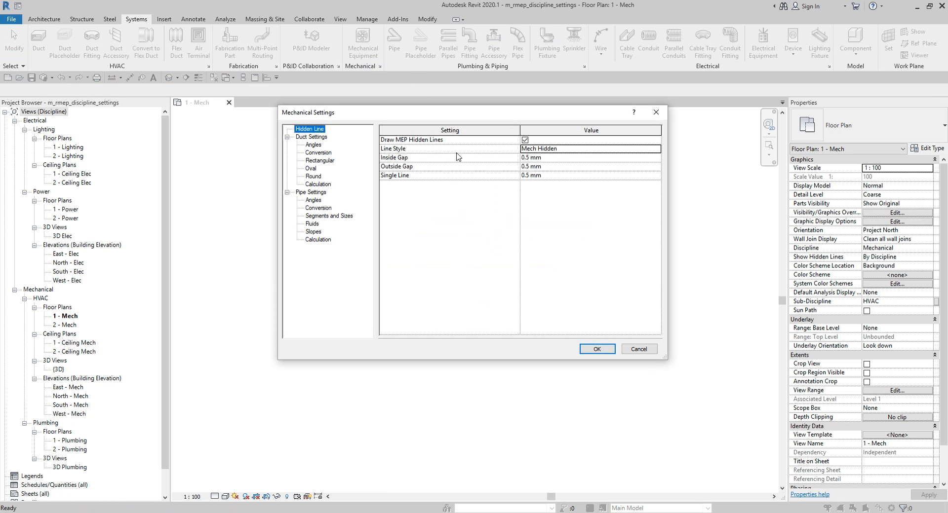
click(317, 137)
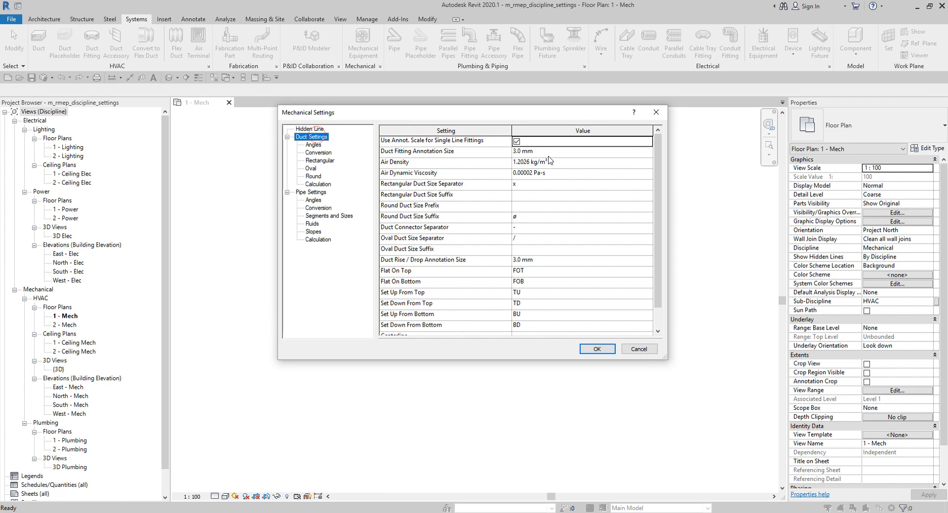